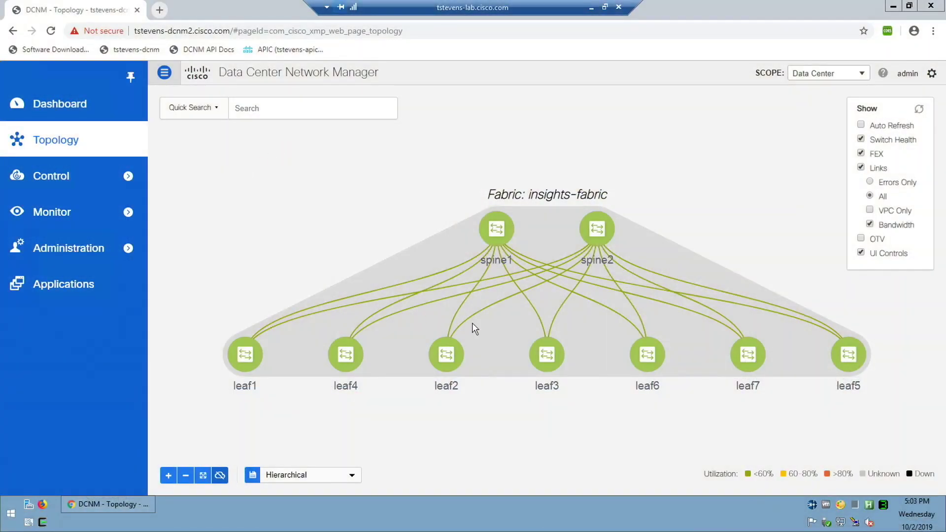
Switch to the desktop with the other DCNM session and open its Applications page
{"action": "left_click", "coordinate": [78, 289]}
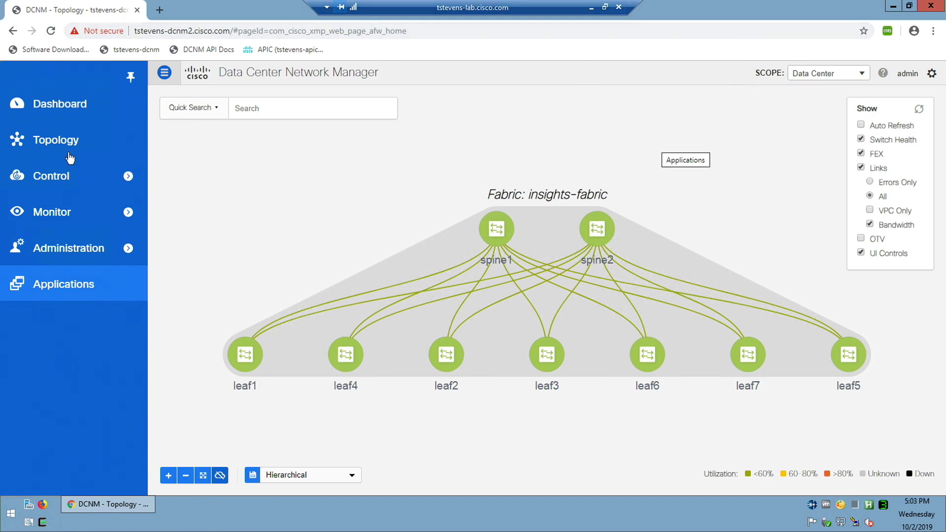
{"action": "key", "text": "alt+Tab"}
{"action": "key", "text": "alt+Tab"}
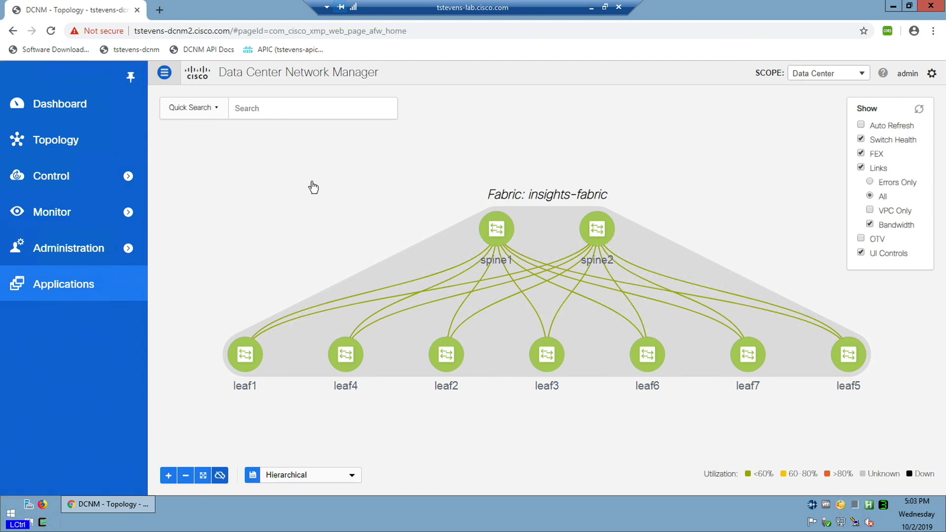
{"action": "key", "text": "ctrl+super+Right"}
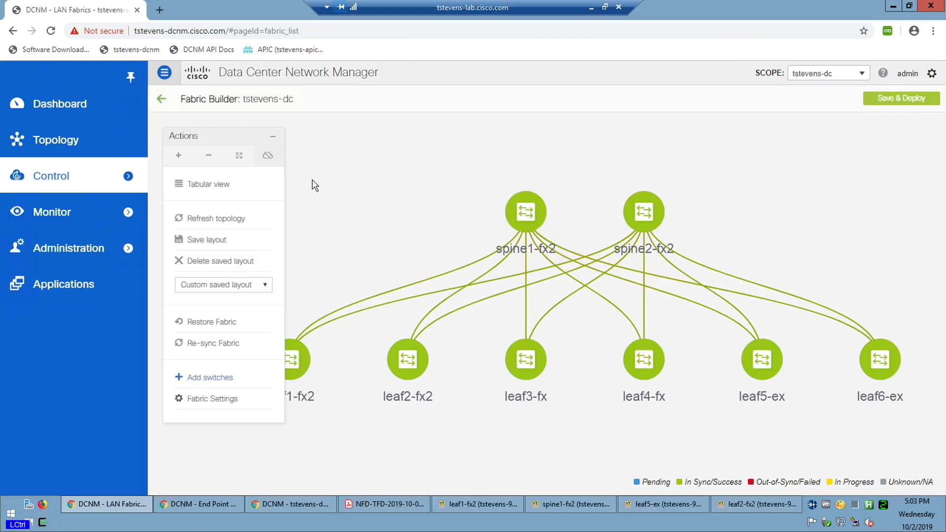
{"action": "left_click", "coordinate": [72, 109]}
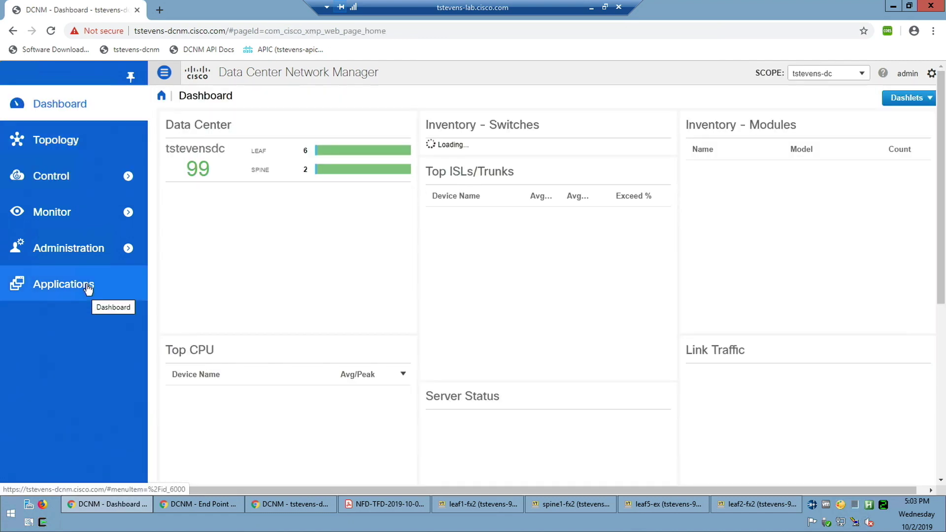
{"action": "left_click", "coordinate": [88, 290]}
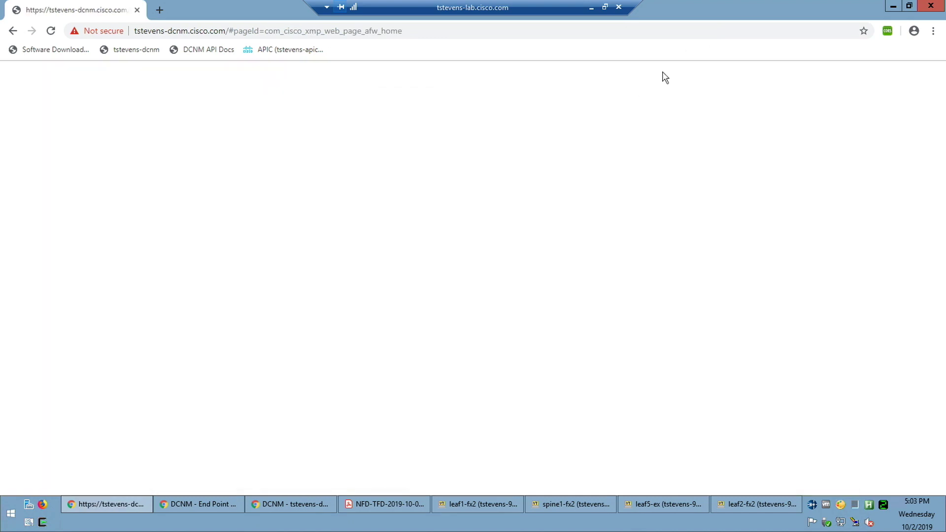
Launch Network Insights Advisor from the insights-fabric controller's application catalog and open its PSIRTs filtered to Severe
{"action": "key", "text": "ctrl"}
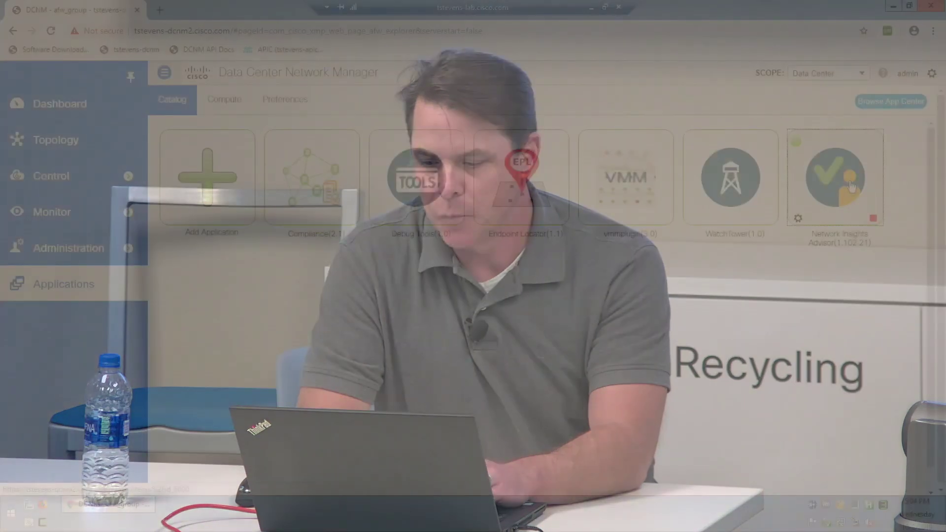
{"action": "left_click", "coordinate": [851, 185]}
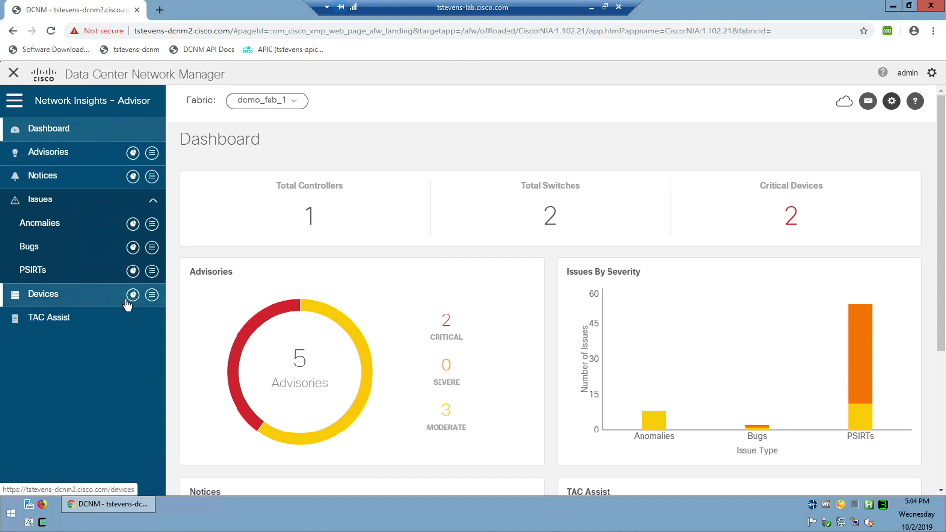
{"action": "mouse_move", "coordinate": [843, 391]}
{"action": "left_click", "coordinate": [855, 367]}
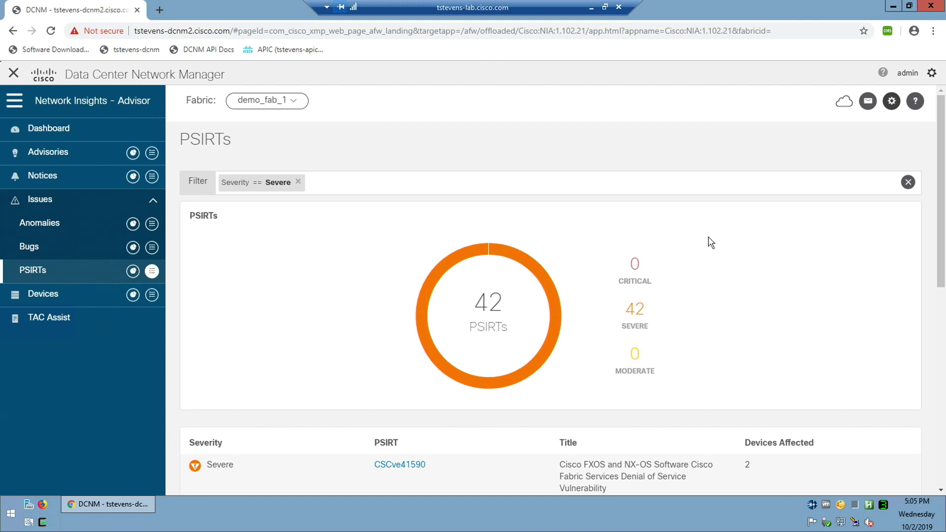
Open the severe PSIRT CSCvh20027 and review its symptom description, evaluation and affected devices
{"action": "scroll", "coordinate": [710, 243], "scroll_direction": "down", "scroll_amount": 3}
{"action": "scroll", "coordinate": [710, 242], "scroll_direction": "down", "scroll_amount": 1}
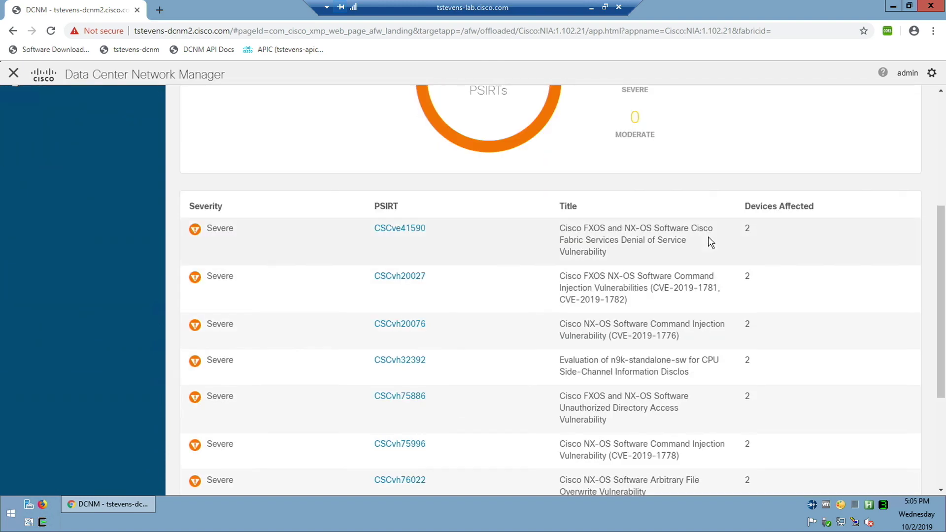
{"action": "scroll", "coordinate": [710, 243], "scroll_direction": "down", "scroll_amount": 3}
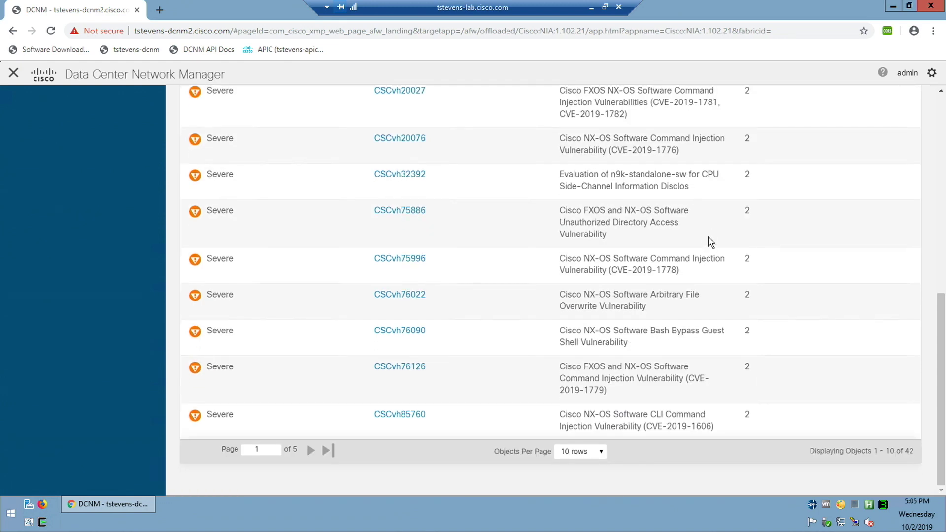
{"action": "scroll", "coordinate": [710, 243], "scroll_direction": "up", "scroll_amount": 2}
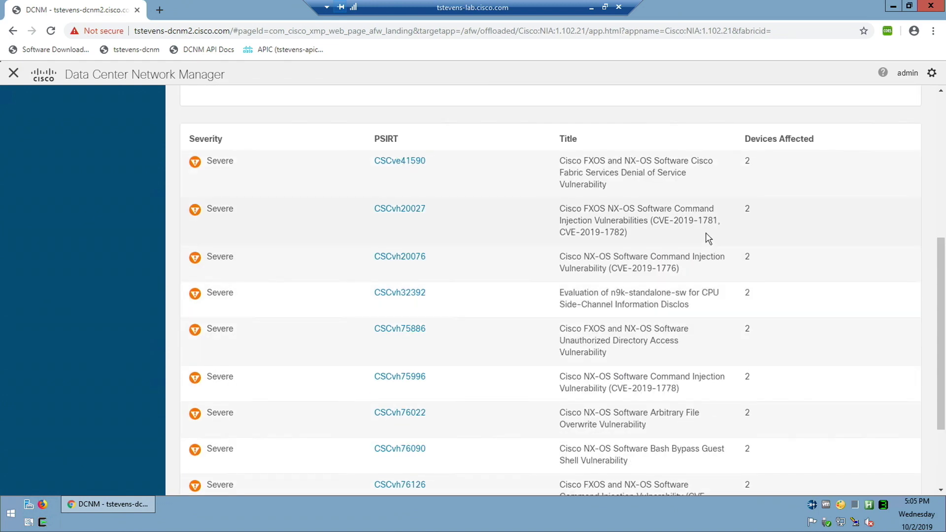
{"action": "left_click", "coordinate": [389, 209]}
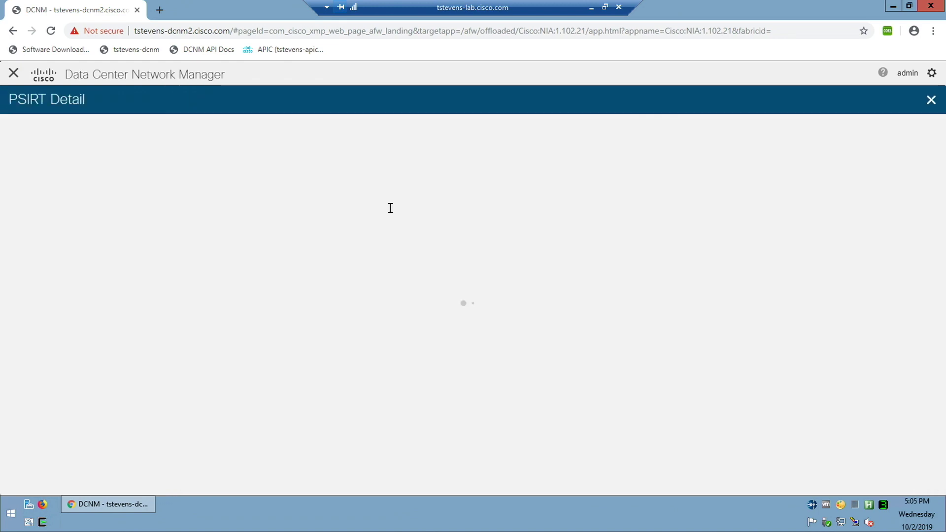
{"action": "scroll", "coordinate": [454, 232], "scroll_direction": "down", "scroll_amount": 4}
{"action": "scroll", "coordinate": [454, 232], "scroll_direction": "up", "scroll_amount": 4}
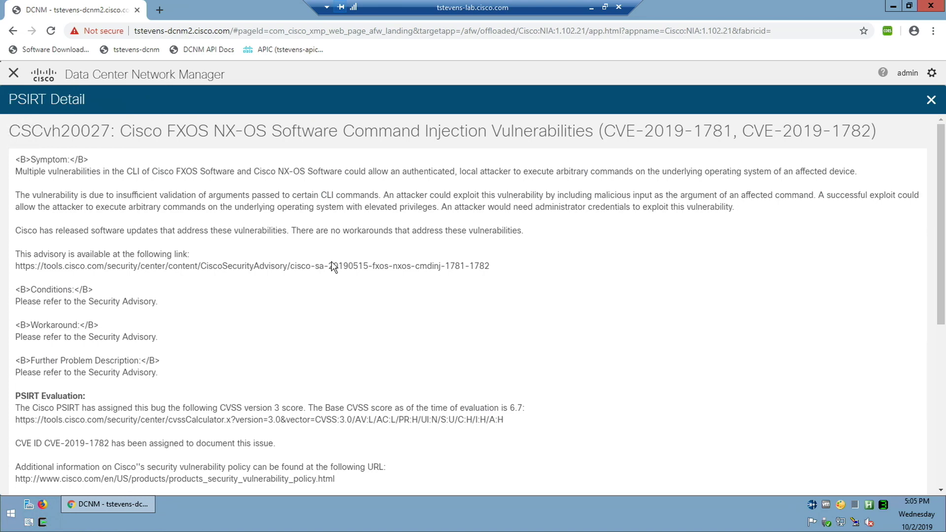
{"action": "scroll", "coordinate": [333, 266], "scroll_direction": "down", "scroll_amount": 4}
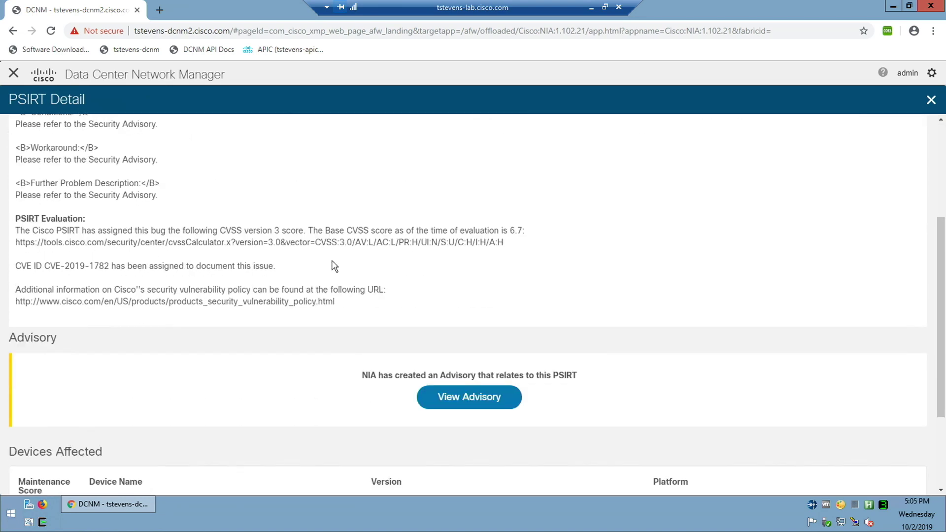
{"action": "scroll", "coordinate": [739, 255], "scroll_direction": "down", "scroll_amount": 2}
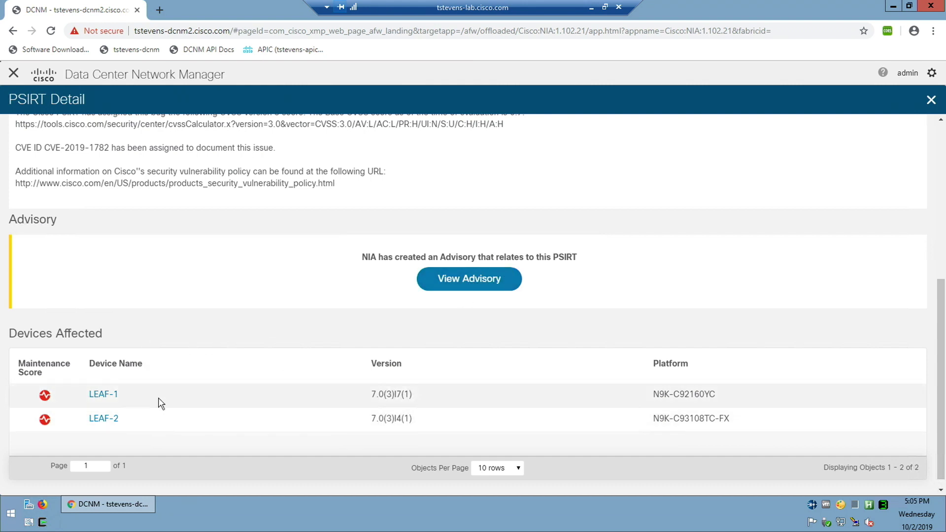
Open the advisory related to the PSIRT and review its upgrade impact, bugs, PSIRTs, affected devices and recommended version
{"action": "left_click", "coordinate": [478, 277]}
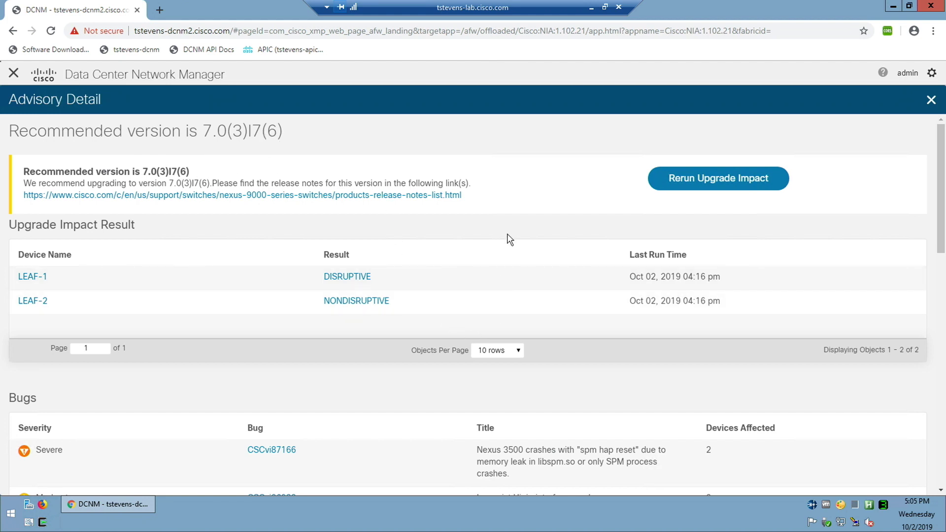
{"action": "scroll", "coordinate": [504, 238], "scroll_direction": "down", "scroll_amount": 1}
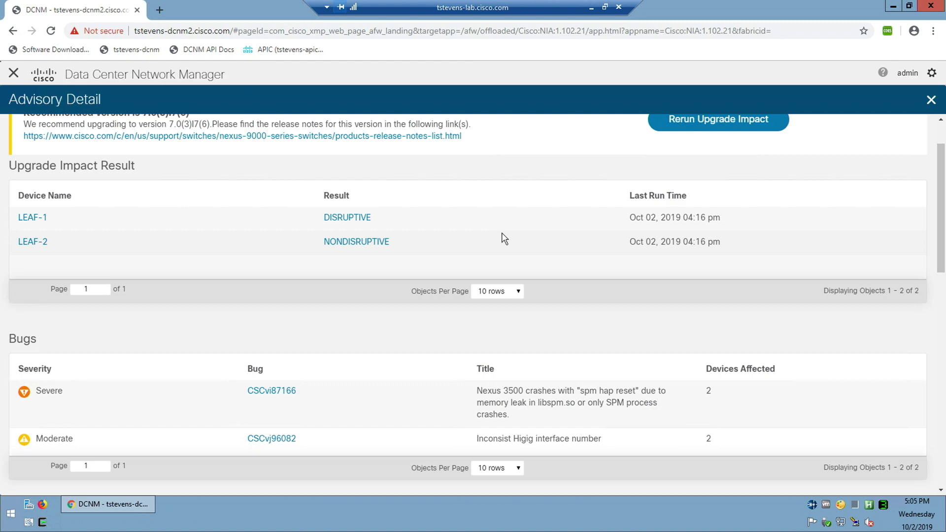
{"action": "scroll", "coordinate": [504, 238], "scroll_direction": "down", "scroll_amount": 10}
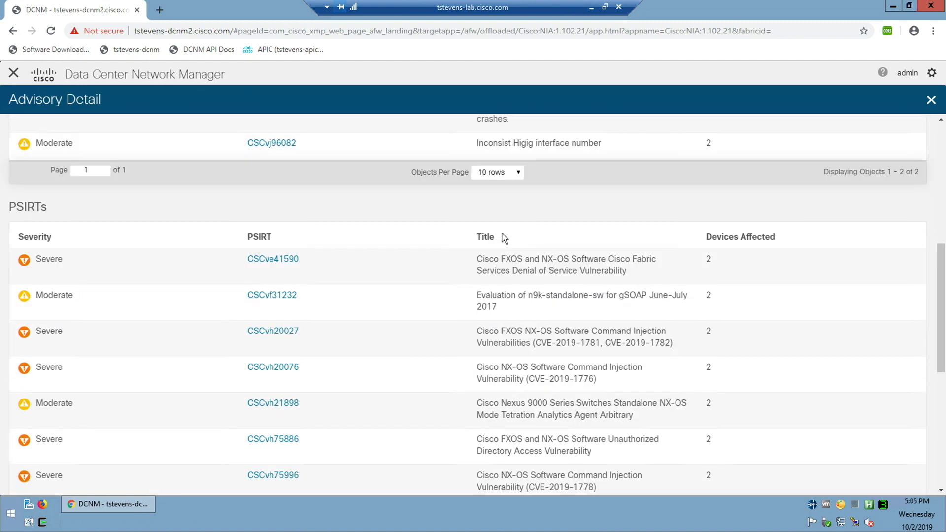
{"action": "scroll", "coordinate": [504, 238], "scroll_direction": "down", "scroll_amount": 1}
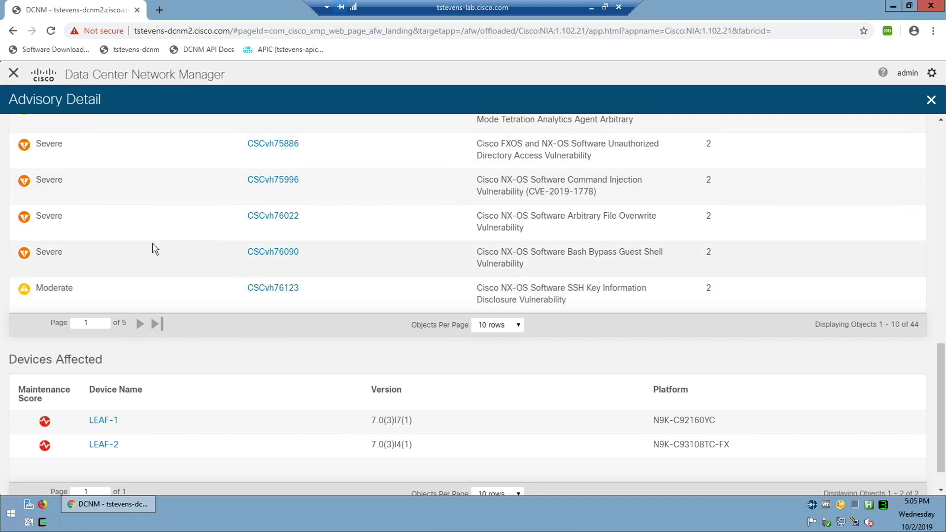
{"action": "scroll", "coordinate": [154, 248], "scroll_direction": "up", "scroll_amount": 3}
{"action": "scroll", "coordinate": [155, 248], "scroll_direction": "up", "scroll_amount": 2}
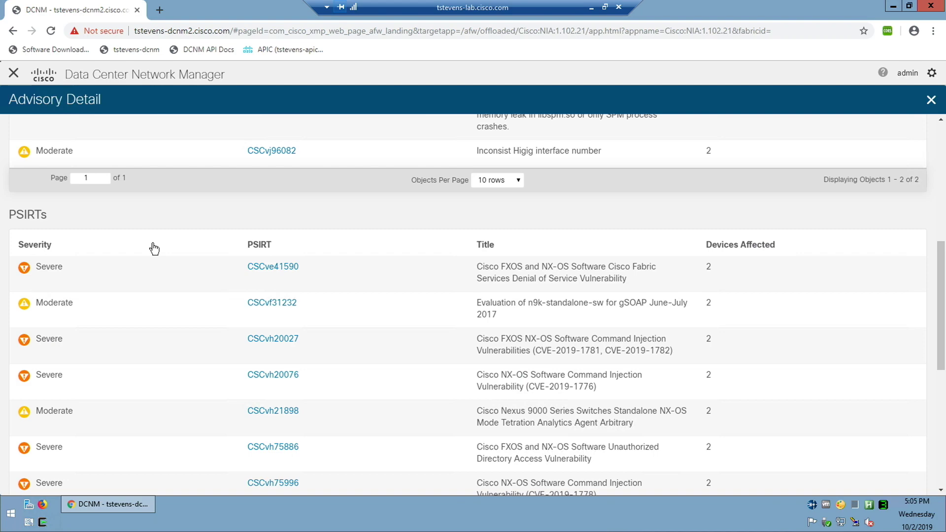
{"action": "scroll", "coordinate": [154, 248], "scroll_direction": "down", "scroll_amount": 1}
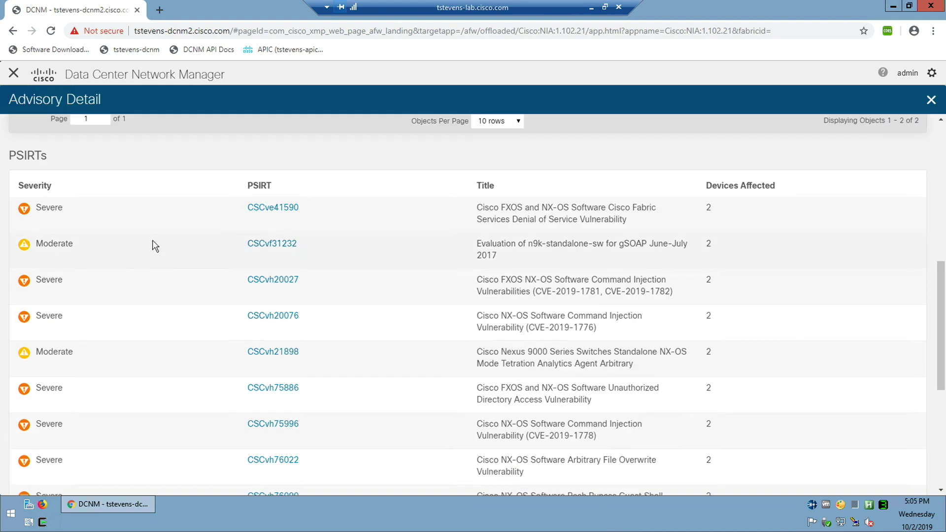
{"action": "scroll", "coordinate": [153, 231], "scroll_direction": "down", "scroll_amount": 2}
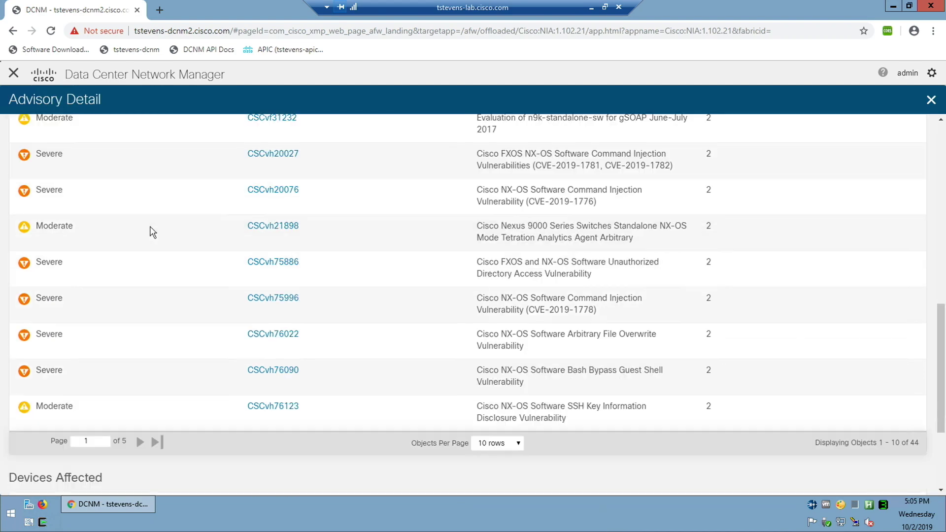
{"action": "scroll", "coordinate": [153, 232], "scroll_direction": "down", "scroll_amount": 3}
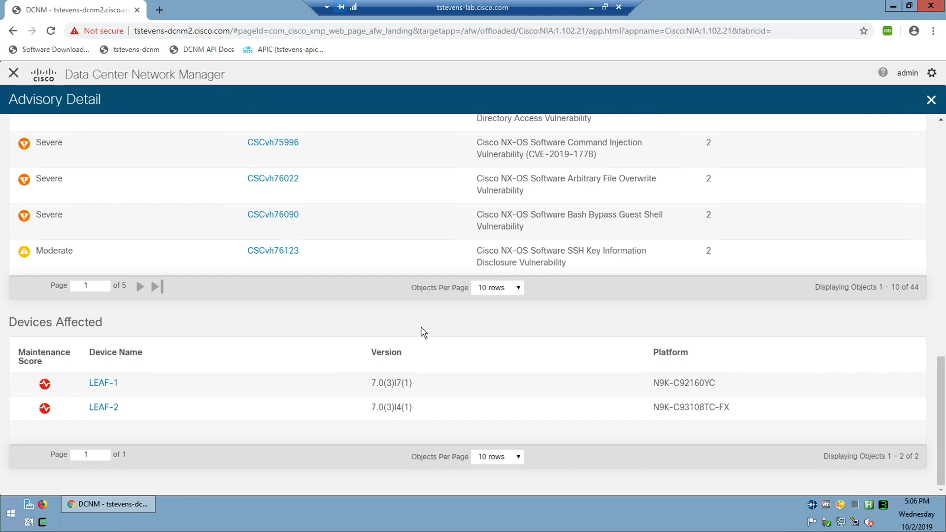
{"action": "scroll", "coordinate": [422, 242], "scroll_direction": "up", "scroll_amount": 15}
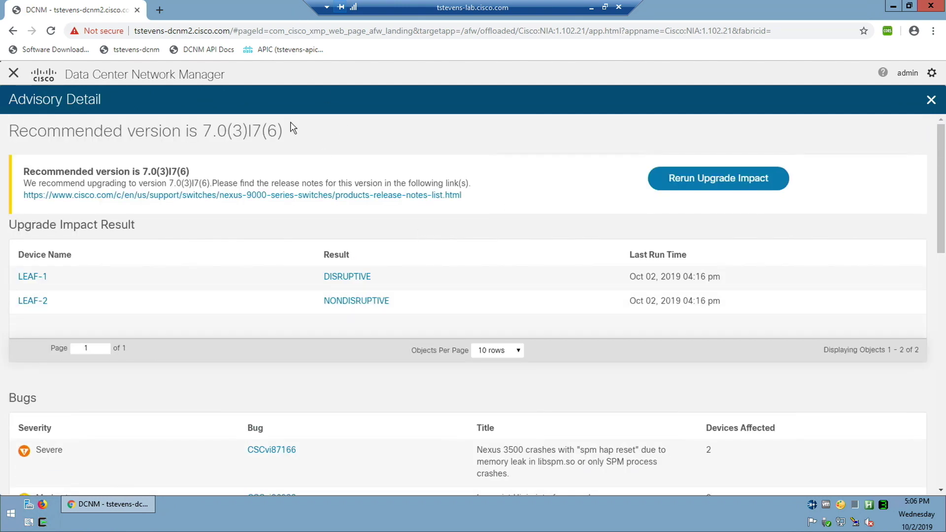
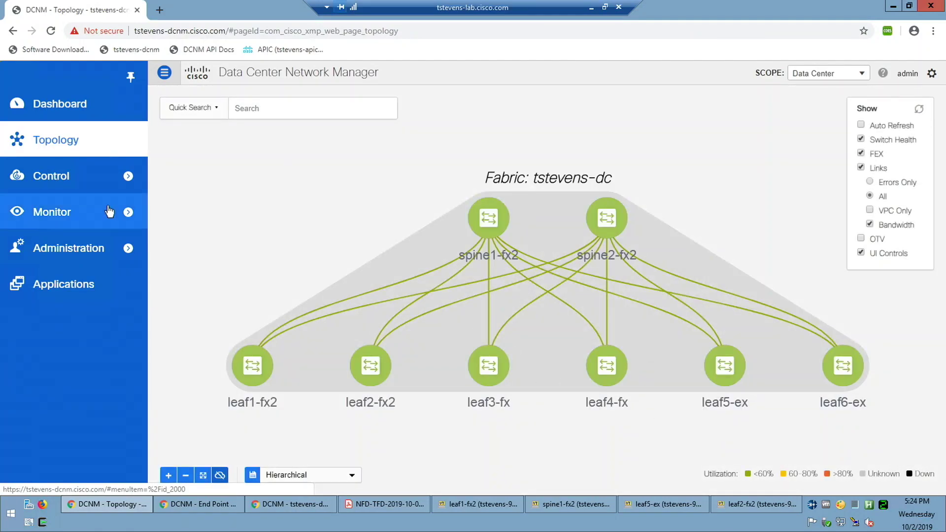
Open the existing VXLAN fabric in Fabric Builder and bring up its fabric settings
{"action": "mouse_move", "coordinate": [108, 188]}
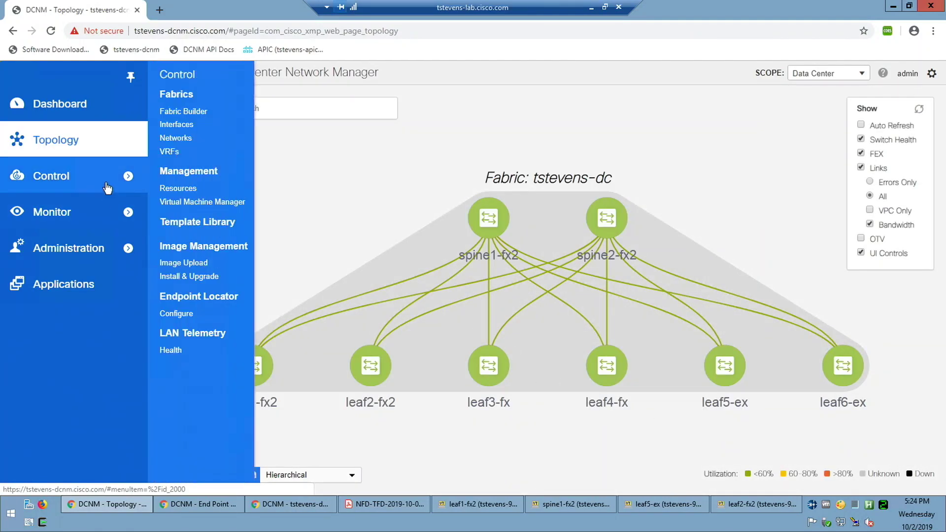
{"action": "left_click", "coordinate": [185, 114]}
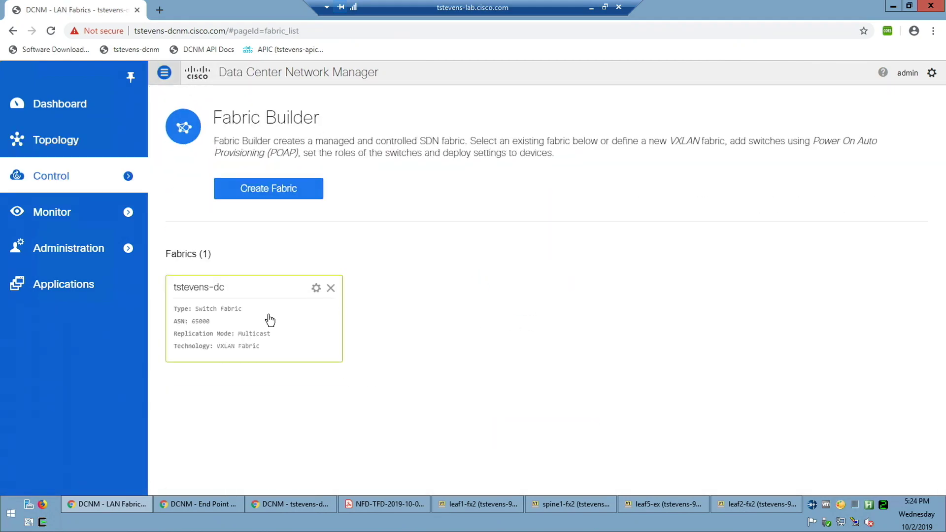
{"action": "left_click", "coordinate": [256, 318]}
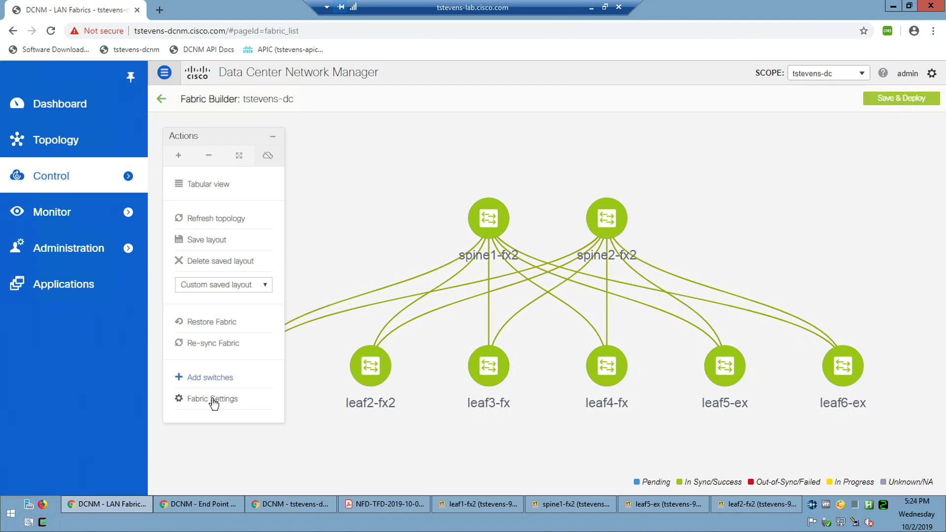
{"action": "left_click", "coordinate": [213, 401]}
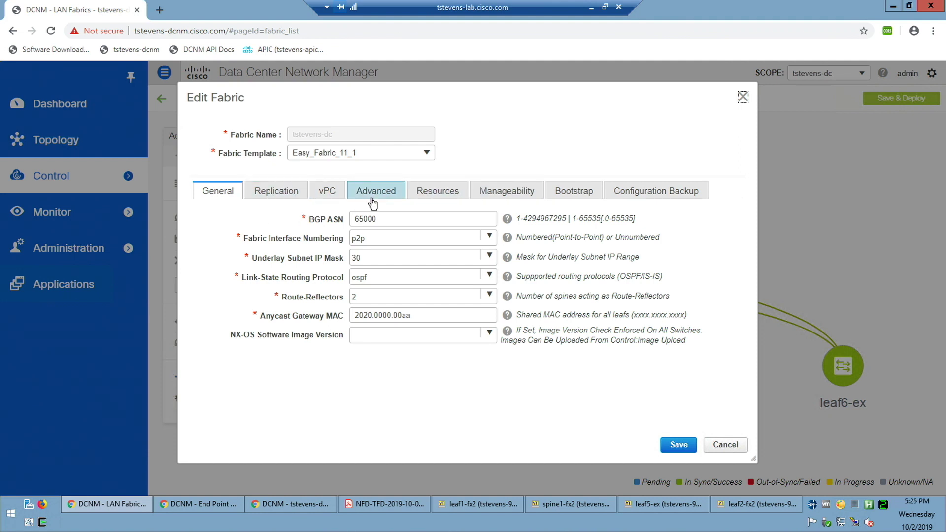
Review the fabric's Manageability and Bootstrap settings, closing the fabric editor without saving
{"action": "left_click", "coordinate": [498, 190]}
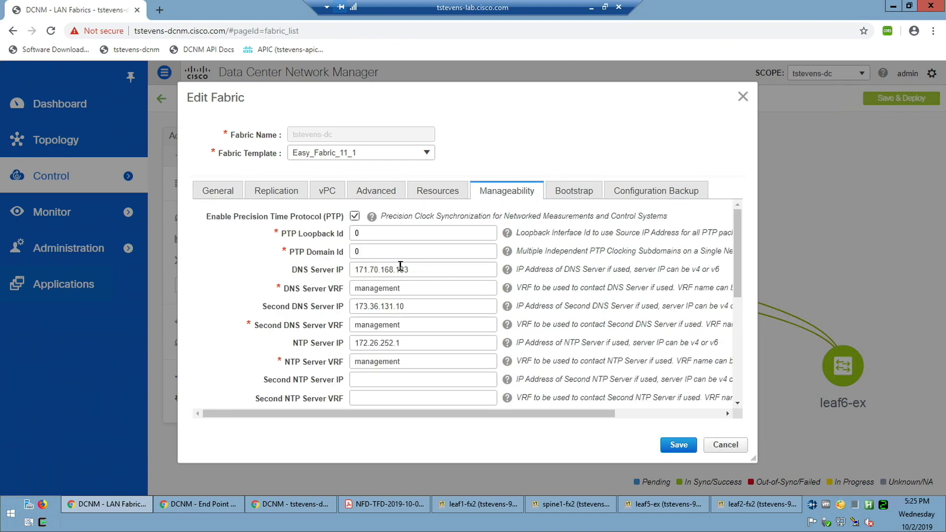
{"action": "scroll", "coordinate": [416, 278], "scroll_direction": "down", "scroll_amount": 5}
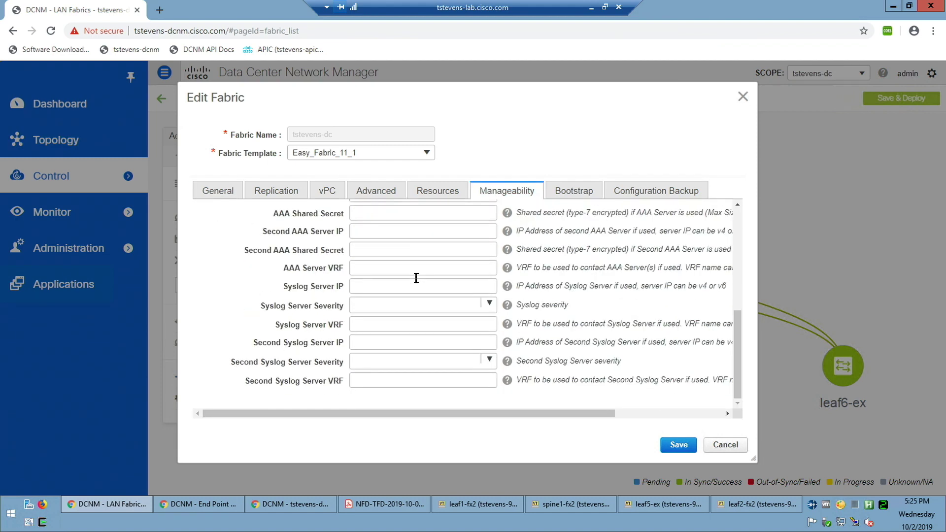
{"action": "scroll", "coordinate": [416, 278], "scroll_direction": "up", "scroll_amount": 5}
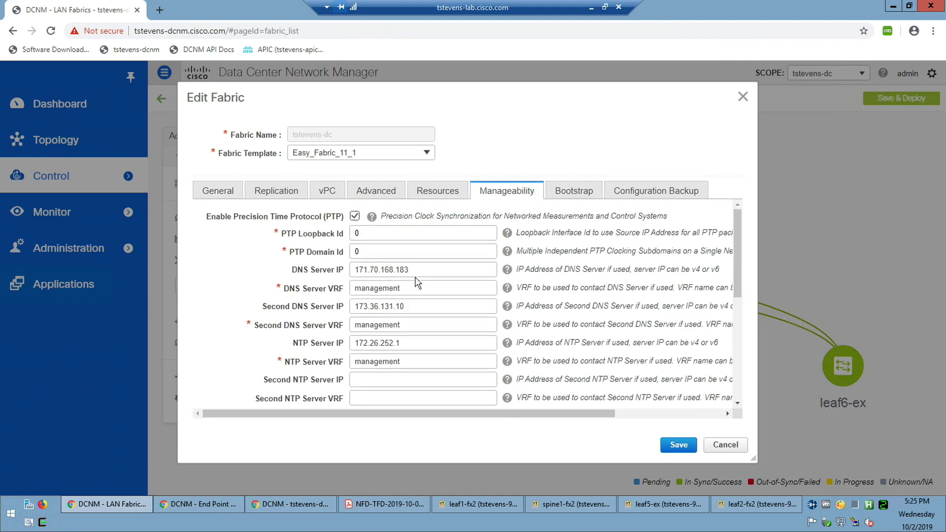
{"action": "left_click", "coordinate": [570, 195]}
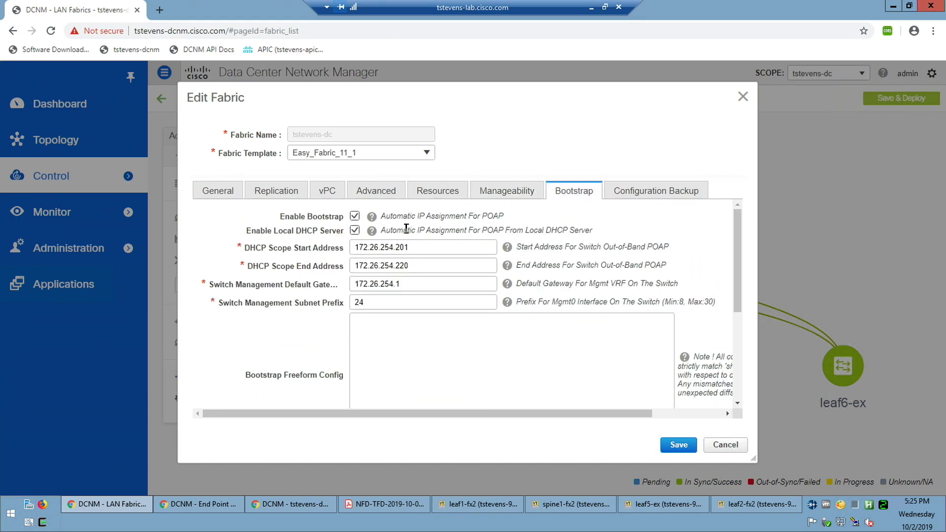
{"action": "left_click", "coordinate": [743, 97]}
Bring up the fabric's VRF list and its Networks list to review the deployed VRFs and networks
{"action": "mouse_move", "coordinate": [74, 257]}
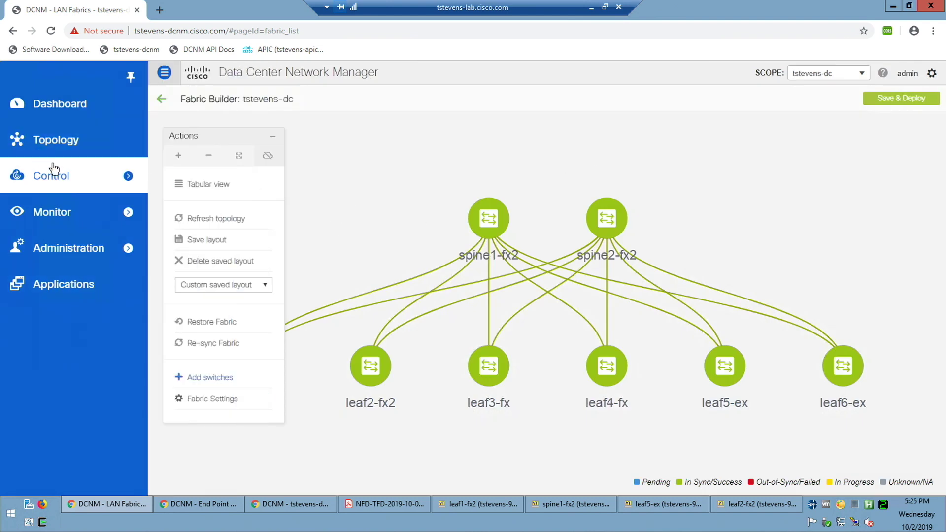
{"action": "mouse_move", "coordinate": [89, 177]}
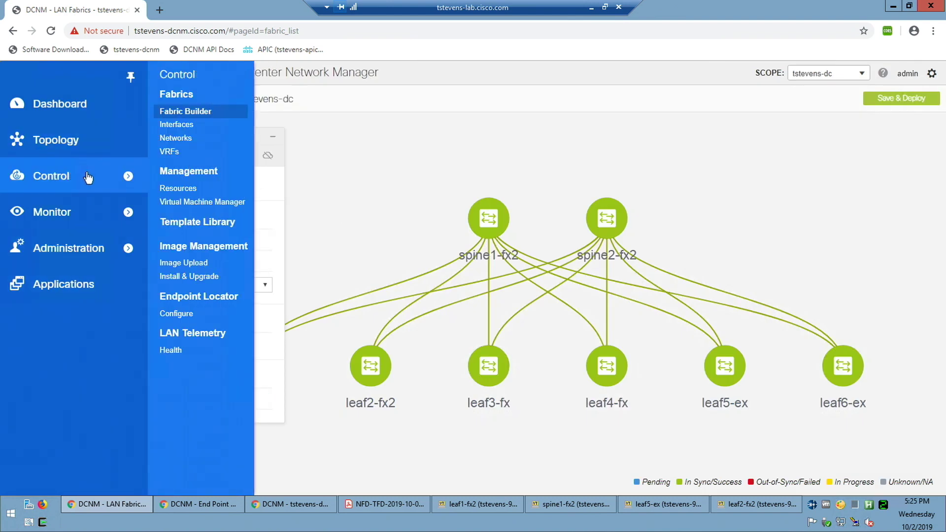
{"action": "left_click", "coordinate": [184, 151]}
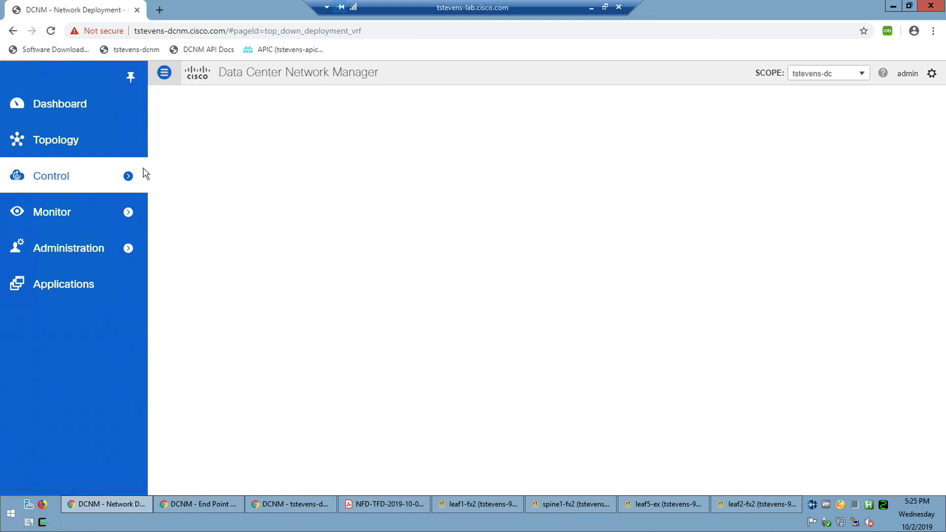
{"action": "mouse_move", "coordinate": [53, 178]}
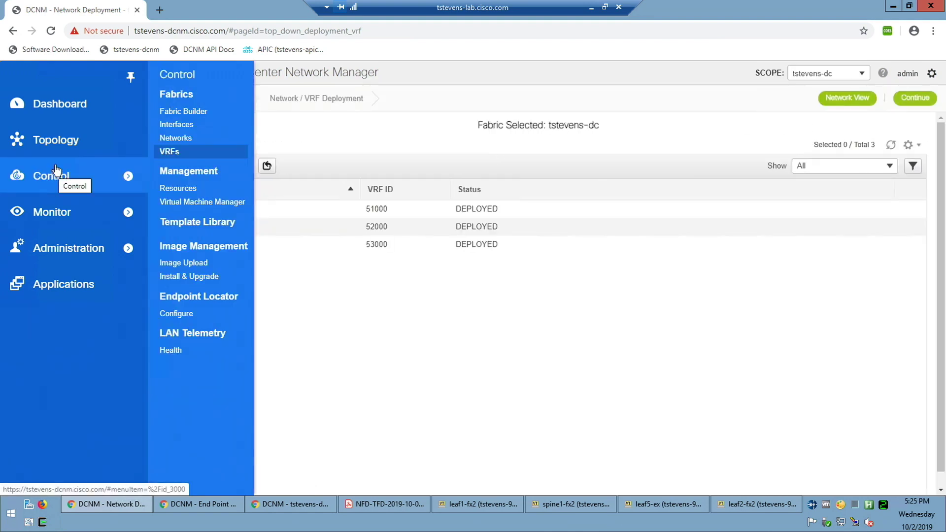
{"action": "left_click", "coordinate": [185, 138]}
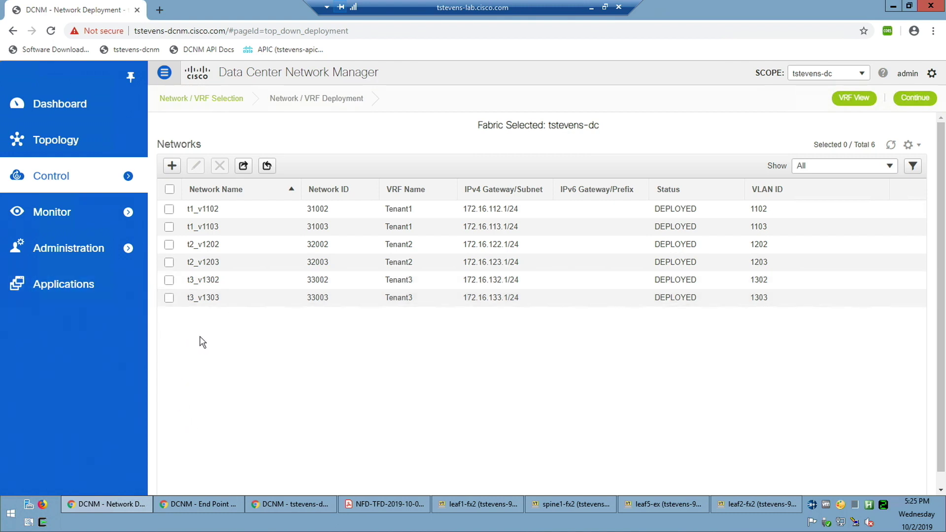
Relaunch Network Insights Resources from the DCNM applications catalog and dismiss its welcome screen, set not to show on launch
{"action": "left_click", "coordinate": [291, 505]}
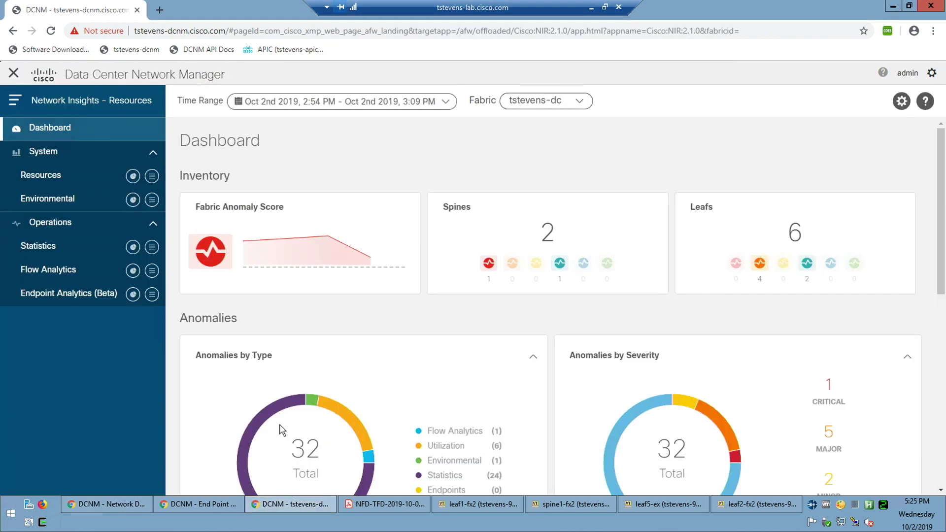
{"action": "left_click", "coordinate": [13, 78]}
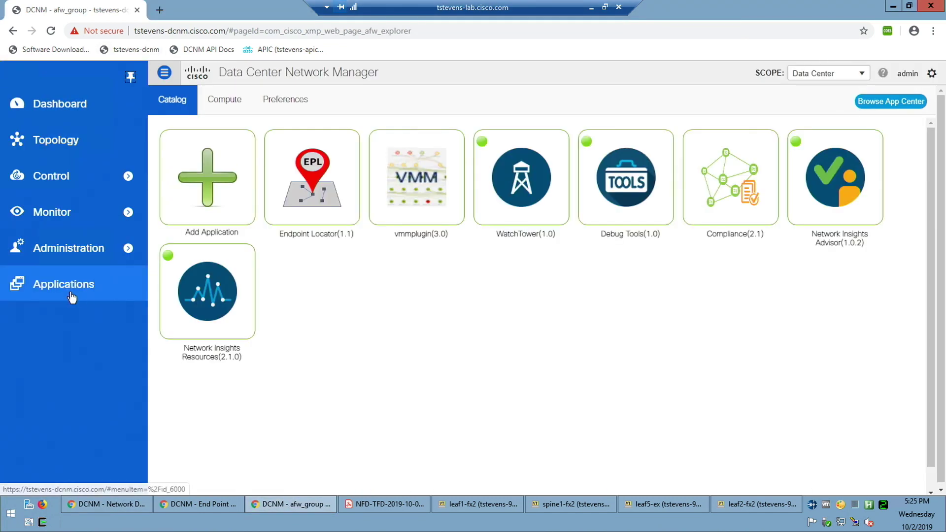
{"action": "left_click", "coordinate": [197, 301]}
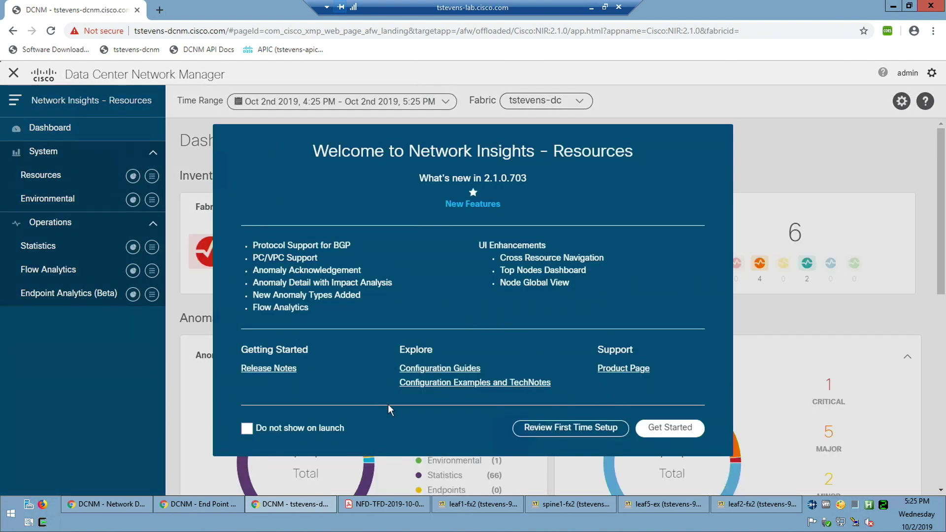
{"action": "left_click", "coordinate": [247, 428]}
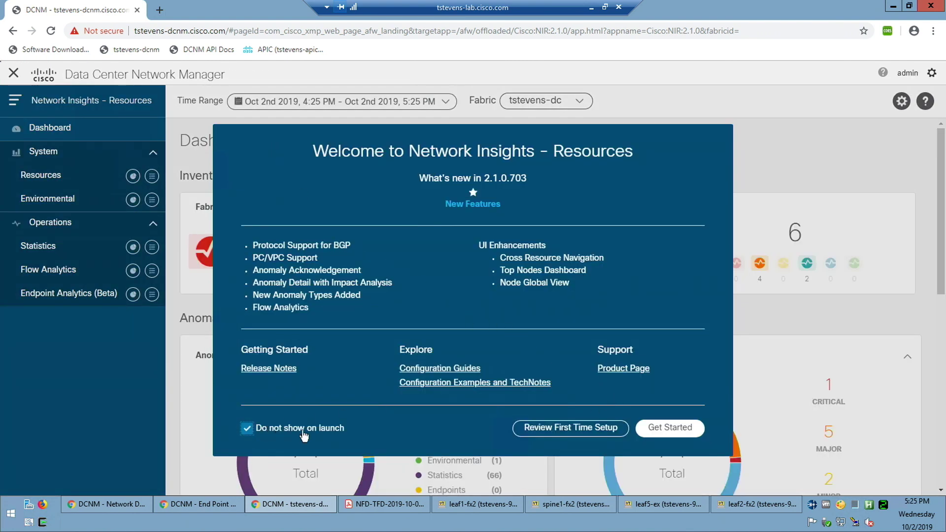
{"action": "left_click", "coordinate": [646, 432]}
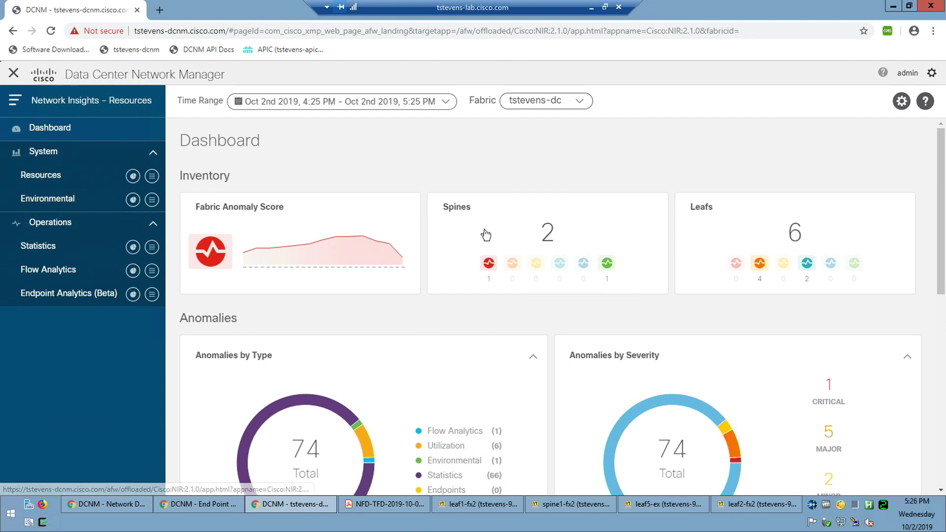
Review the critical anomaly's details from the severity breakdown and return to the dashboard
{"action": "left_click_drag", "start_coordinate": [944, 192], "coordinate": [944, 244]}
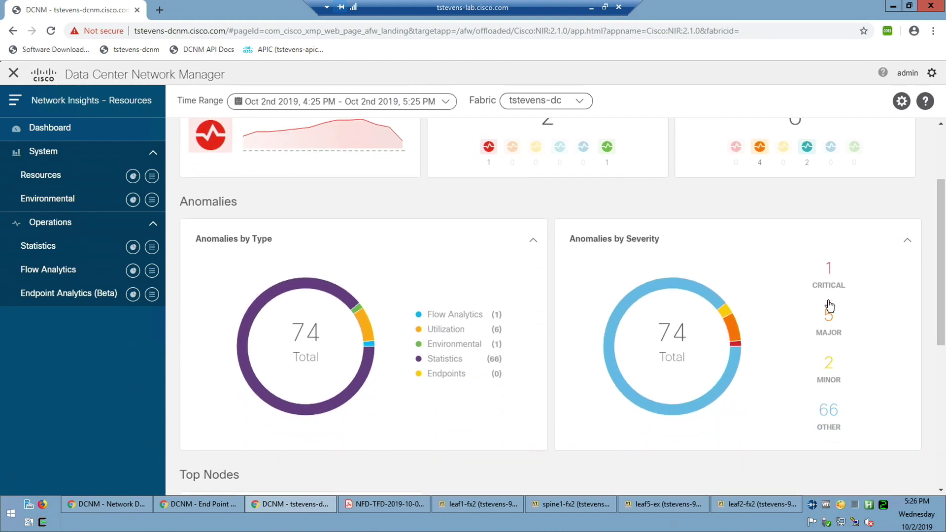
{"action": "left_click", "coordinate": [832, 274]}
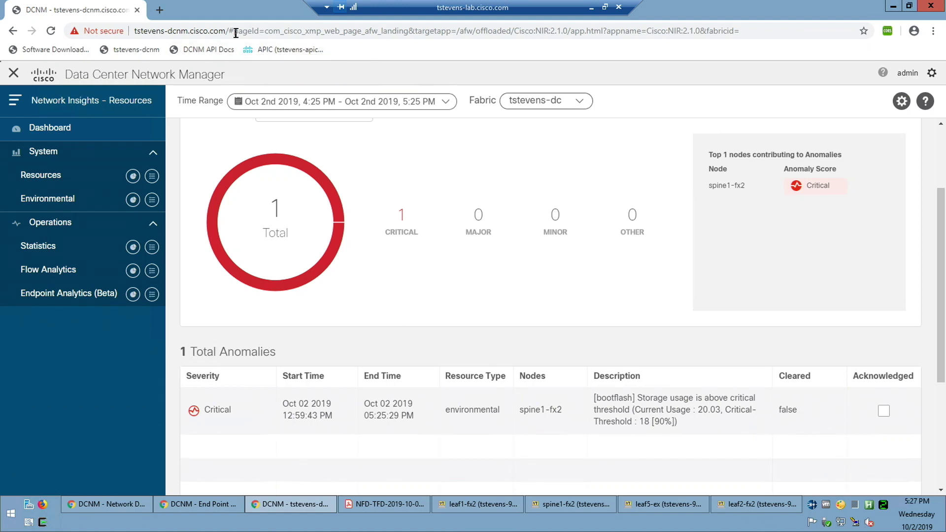
{"action": "left_click", "coordinate": [86, 129]}
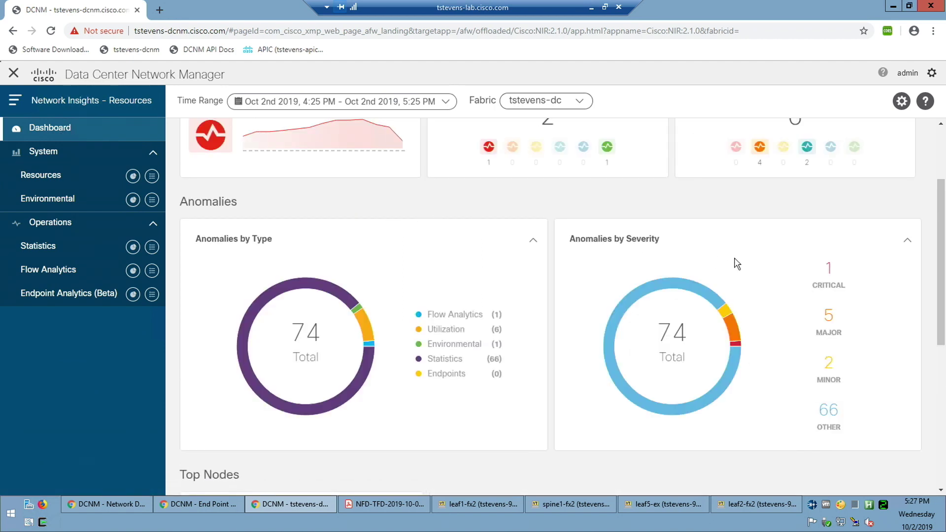
Open the major anomalies and review their resource types, affected nodes and descriptions
{"action": "left_click", "coordinate": [829, 318]}
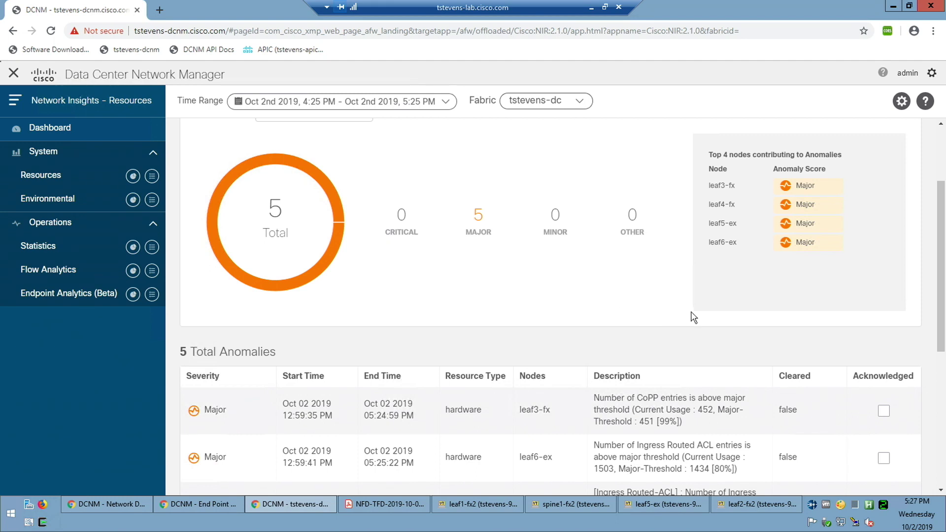
{"action": "mouse_move", "coordinate": [942, 257]}
{"action": "left_mouse_down"}
{"action": "mouse_move", "coordinate": [942, 270]}
{"action": "mouse_move", "coordinate": [943, 253]}
{"action": "left_mouse_up"}
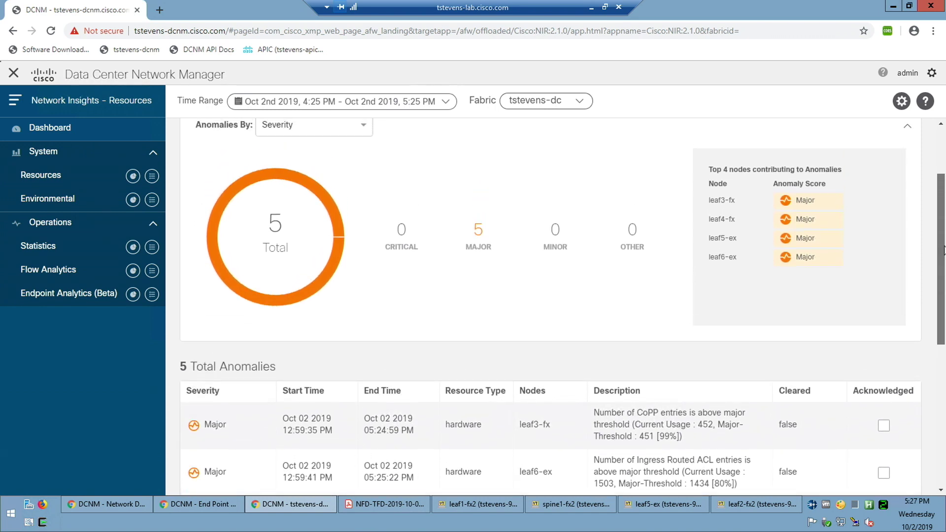
{"action": "left_click_drag", "start_coordinate": [942, 250], "coordinate": [930, 380]}
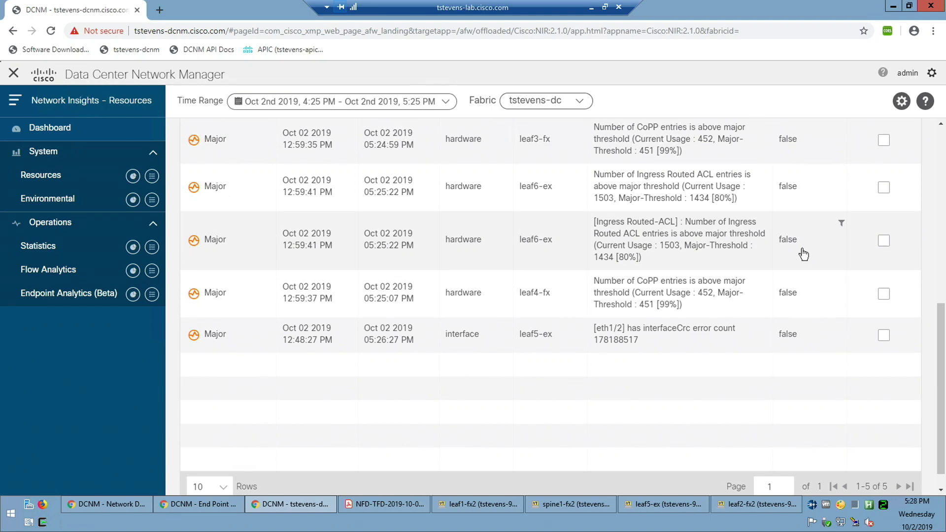
{"action": "scroll", "coordinate": [804, 254], "scroll_direction": "up", "scroll_amount": 1}
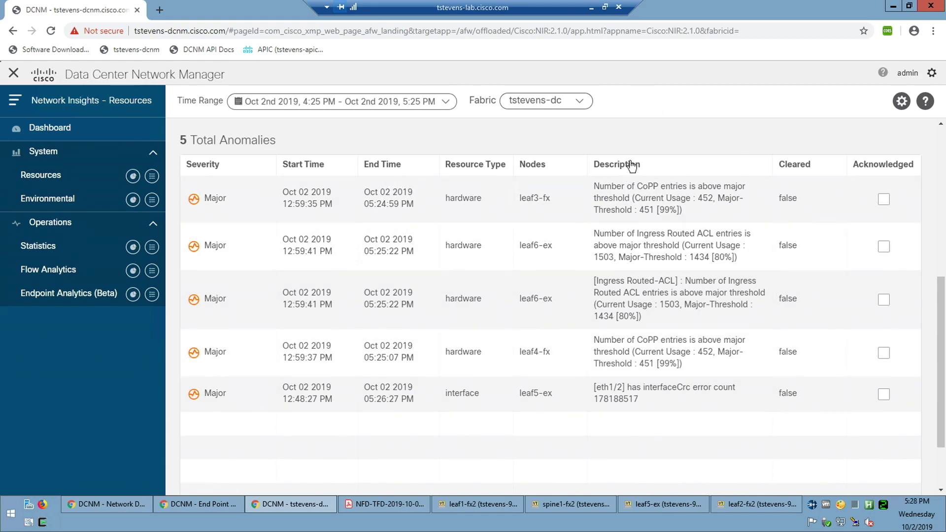
{"action": "scroll", "coordinate": [507, 175], "scroll_direction": "up", "scroll_amount": 6}
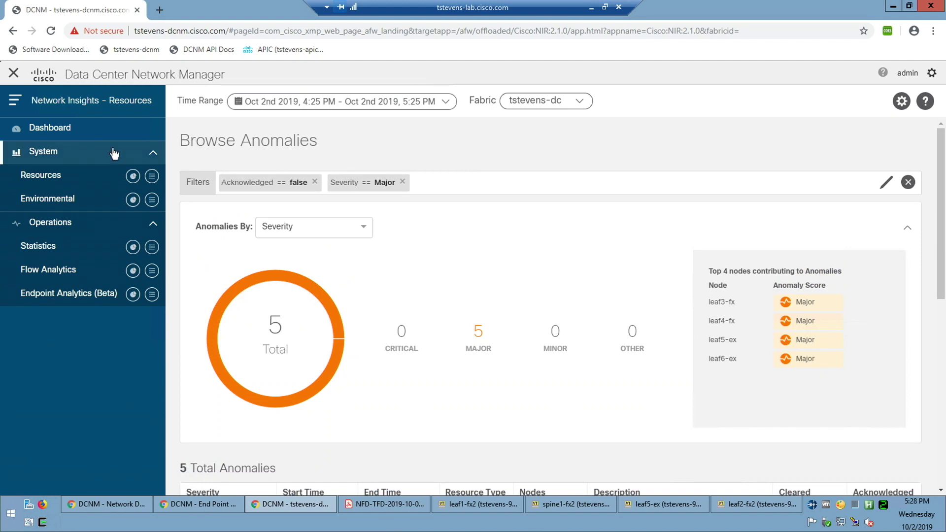
Return to the dashboard and look over the anomaly summaries by type and severity
{"action": "left_click", "coordinate": [85, 130]}
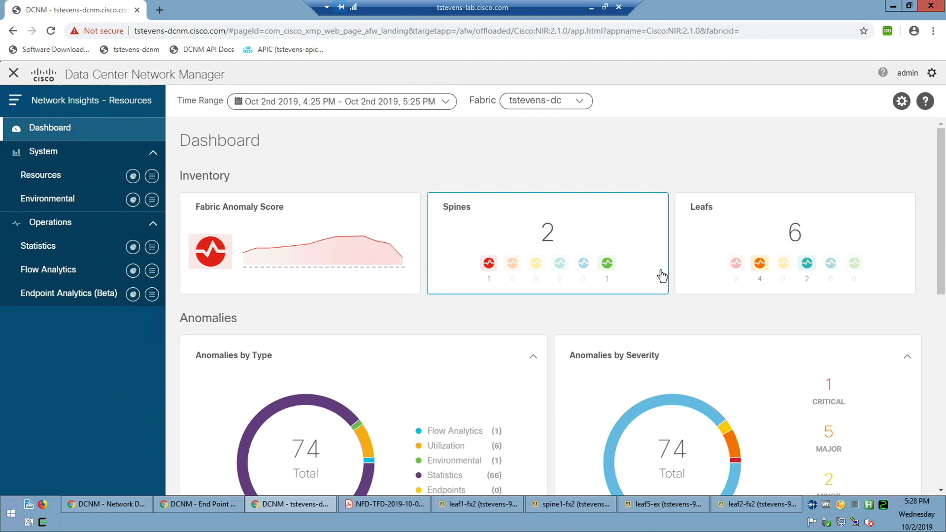
{"action": "scroll", "coordinate": [771, 416], "scroll_direction": "down", "scroll_amount": 2}
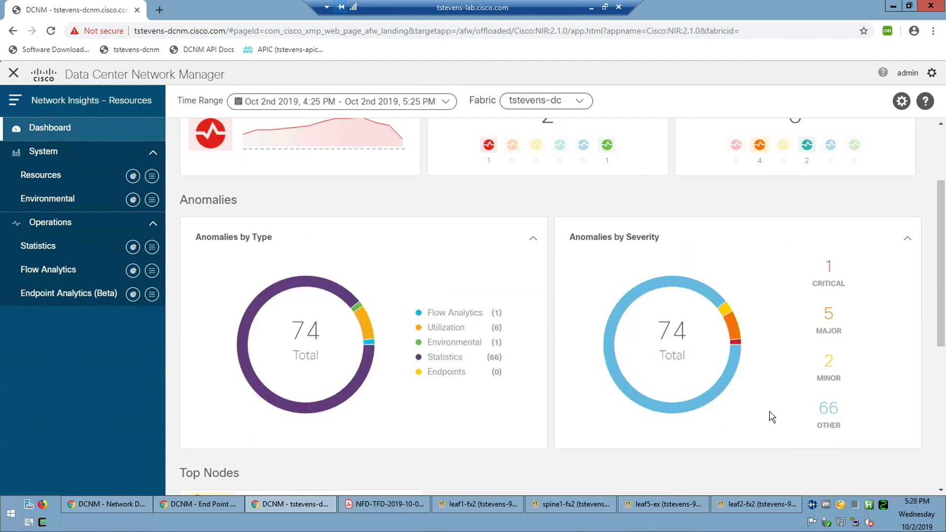
{"action": "mouse_move", "coordinate": [836, 410]}
{"action": "scroll", "coordinate": [522, 211], "scroll_direction": "up", "scroll_amount": 2}
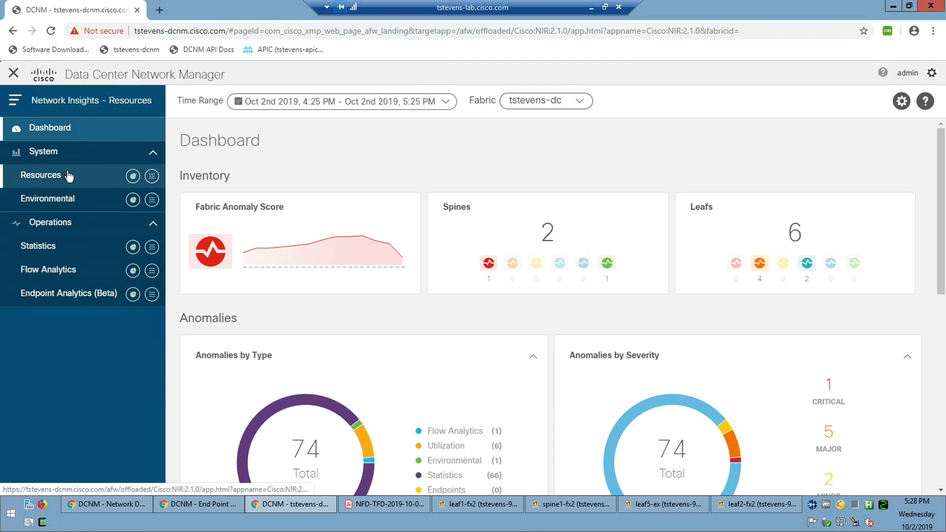
Review the top nodes by utilization on the Resources Dashboard and open the Browse Resources view
{"action": "left_click", "coordinate": [69, 176]}
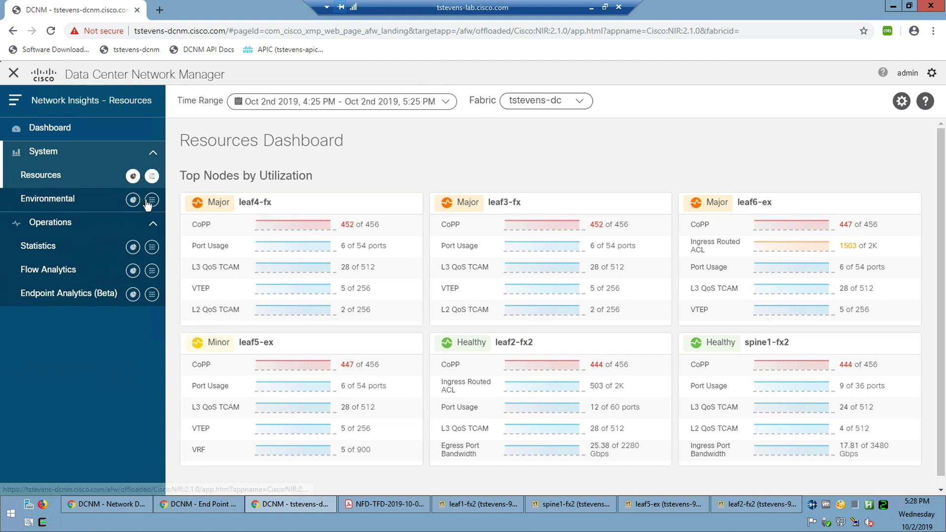
{"action": "left_click", "coordinate": [151, 177]}
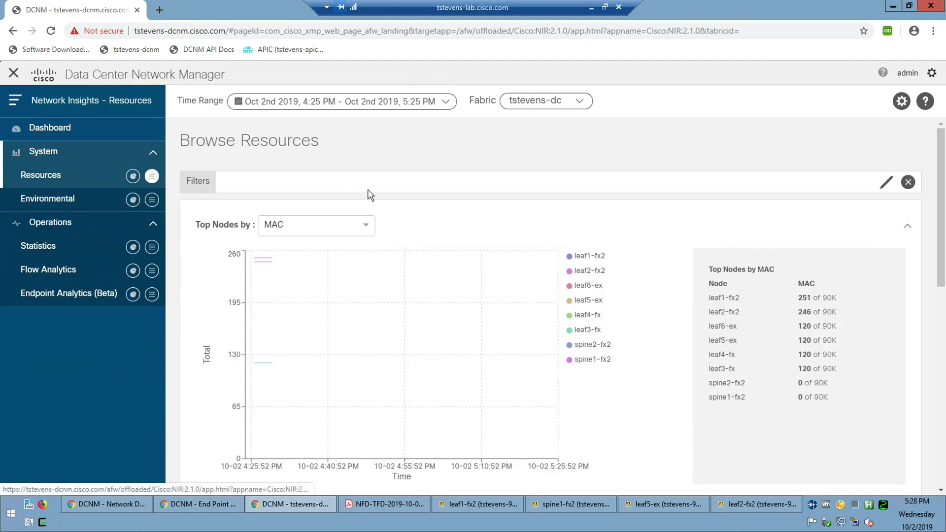
{"action": "scroll", "coordinate": [568, 179], "scroll_direction": "down", "scroll_amount": 1}
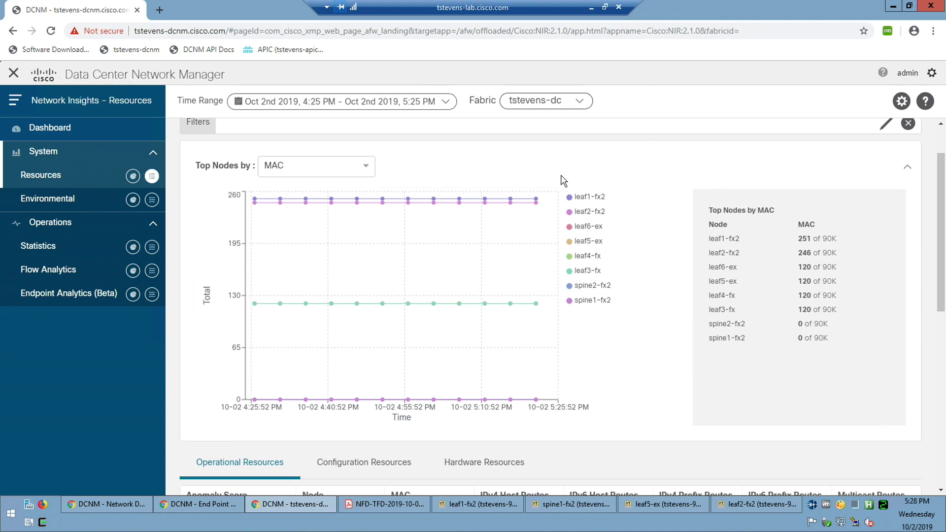
Chart the top nodes by Port Usage and switch the chart to LPM
{"action": "left_click", "coordinate": [361, 166]}
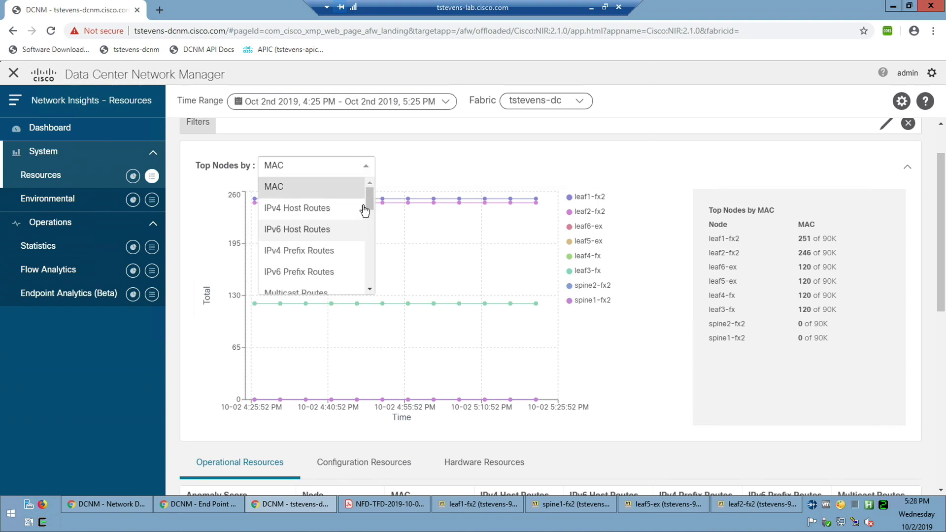
{"action": "left_click_drag", "start_coordinate": [371, 203], "coordinate": [374, 222]}
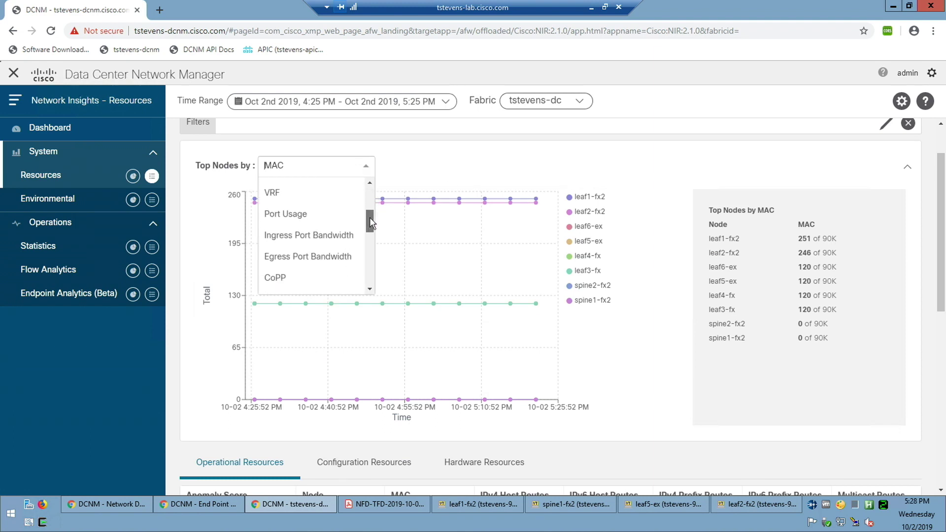
{"action": "left_click", "coordinate": [310, 222]}
{"action": "left_click", "coordinate": [364, 175]}
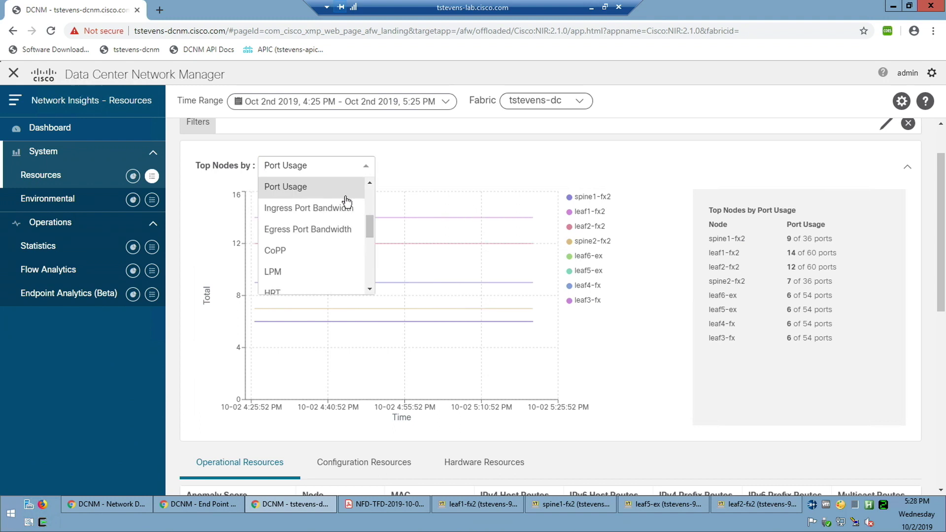
{"action": "scroll", "coordinate": [326, 228], "scroll_direction": "down", "scroll_amount": 2}
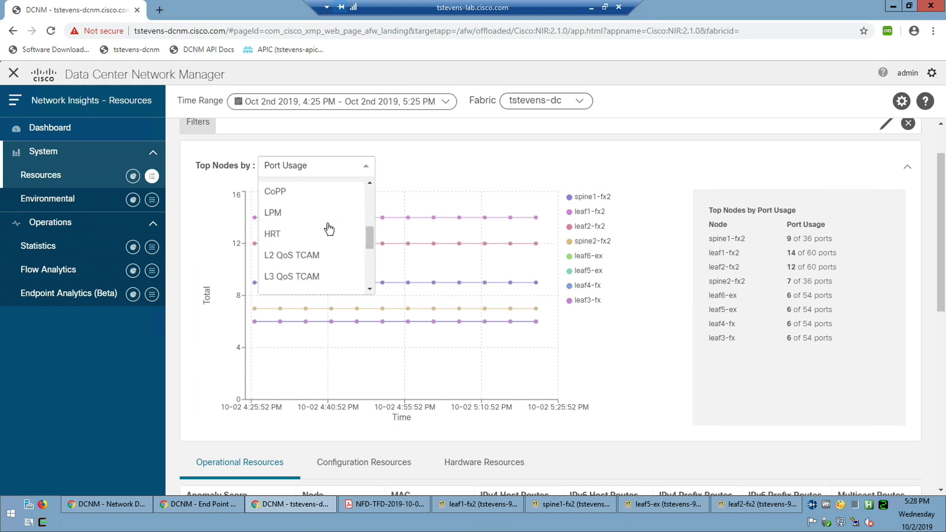
{"action": "left_click", "coordinate": [297, 217]}
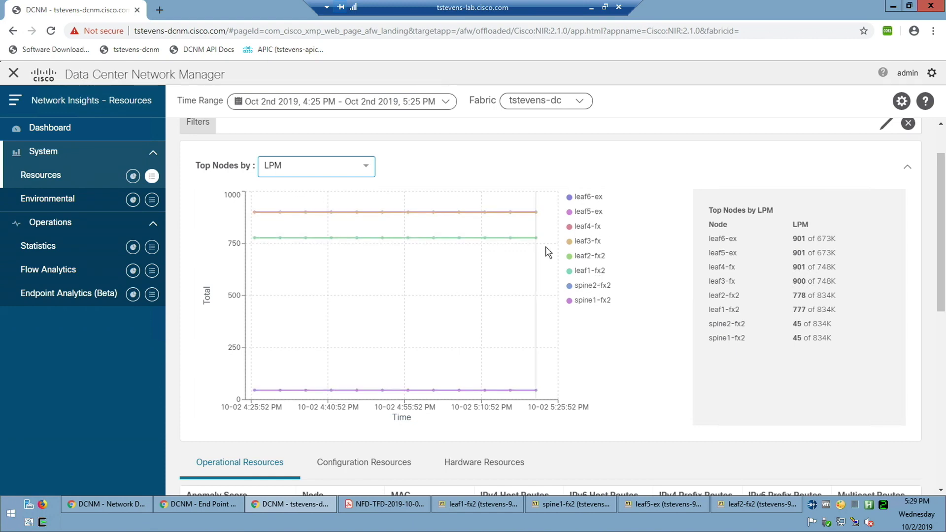
Review the Operational Resources of each node and bring up the Configuration Resources table
{"action": "scroll", "coordinate": [547, 251], "scroll_direction": "down", "scroll_amount": 4}
{"action": "scroll", "coordinate": [547, 251], "scroll_direction": "down", "scroll_amount": 1}
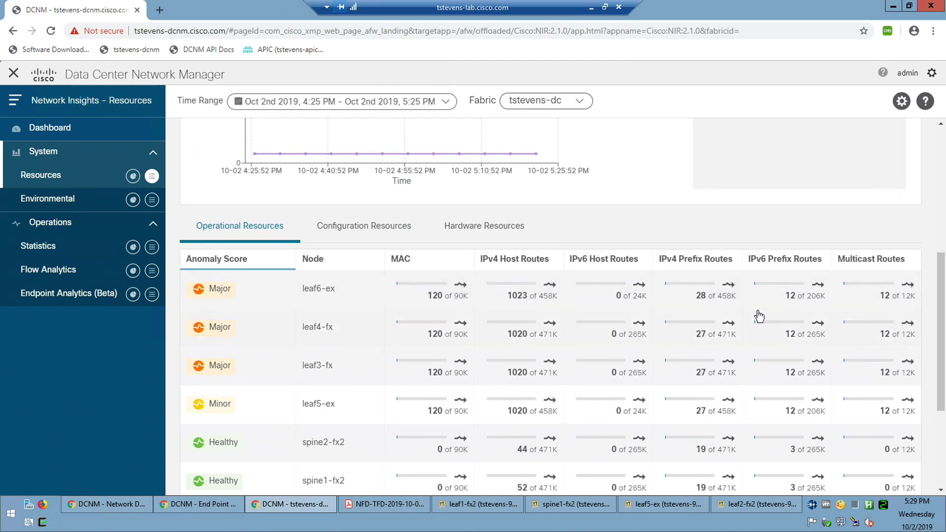
{"action": "left_click", "coordinate": [376, 232]}
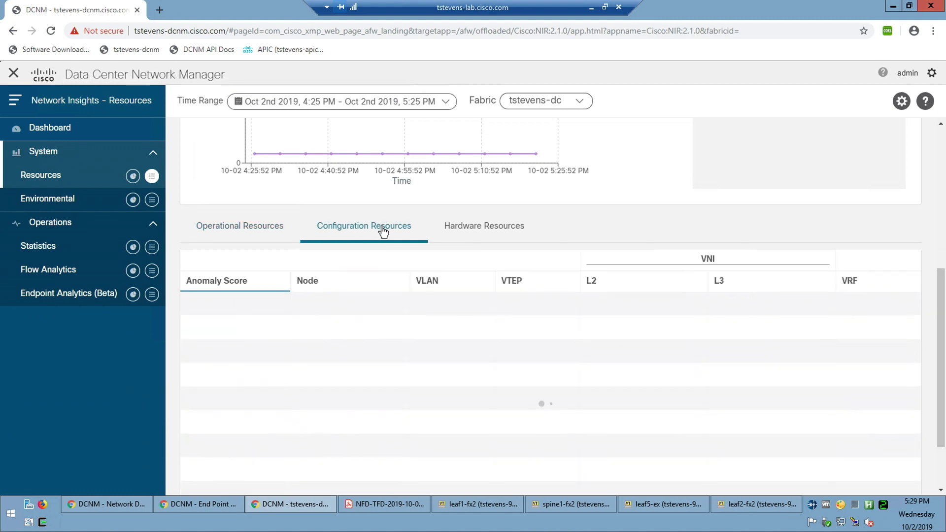
Review the Hardware Resources of all nodes, including QoS TCAM and ACL columns, and inspect leaf6-ex's ingress Routed ACL usage
{"action": "left_click", "coordinate": [476, 229]}
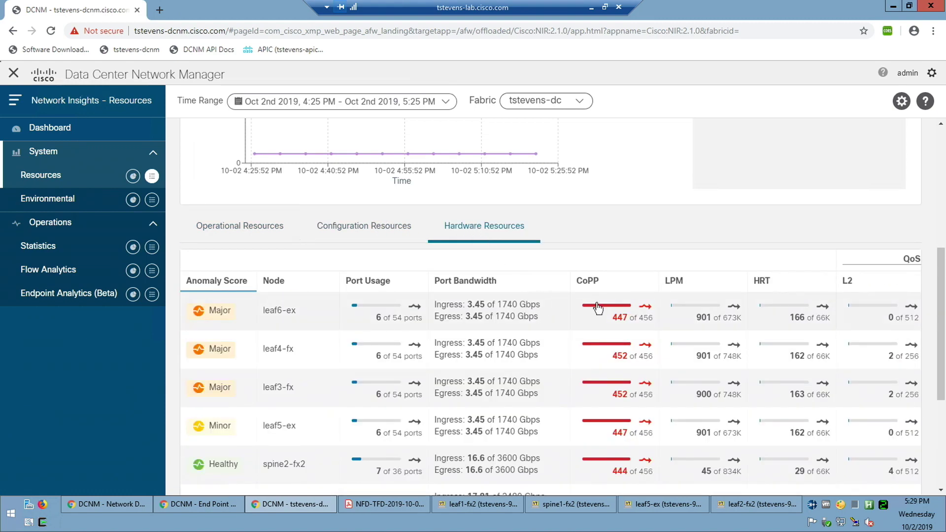
{"action": "scroll", "coordinate": [596, 308], "scroll_direction": "down", "scroll_amount": 1}
{"action": "scroll", "coordinate": [794, 363], "scroll_direction": "down", "scroll_amount": 2}
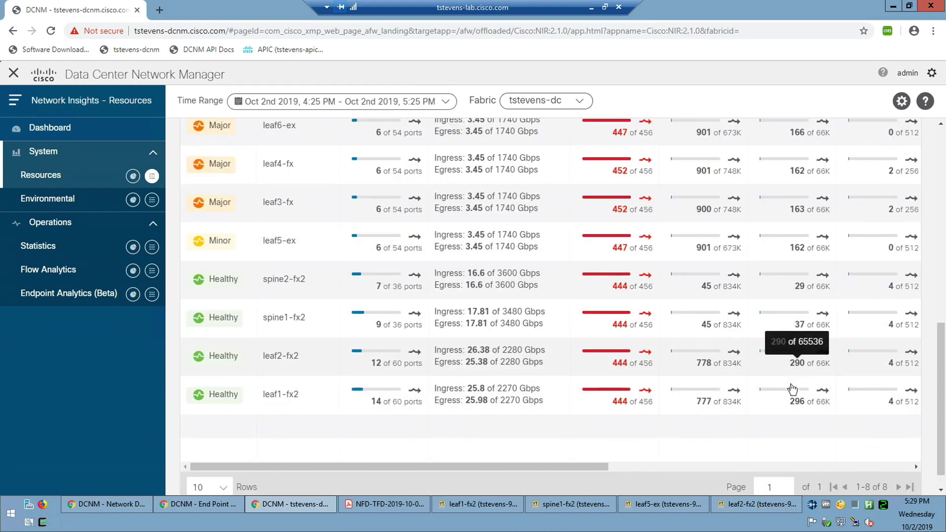
{"action": "left_click_drag", "start_coordinate": [590, 468], "coordinate": [893, 474]}
{"action": "scroll", "coordinate": [907, 418], "scroll_direction": "up", "scroll_amount": 4}
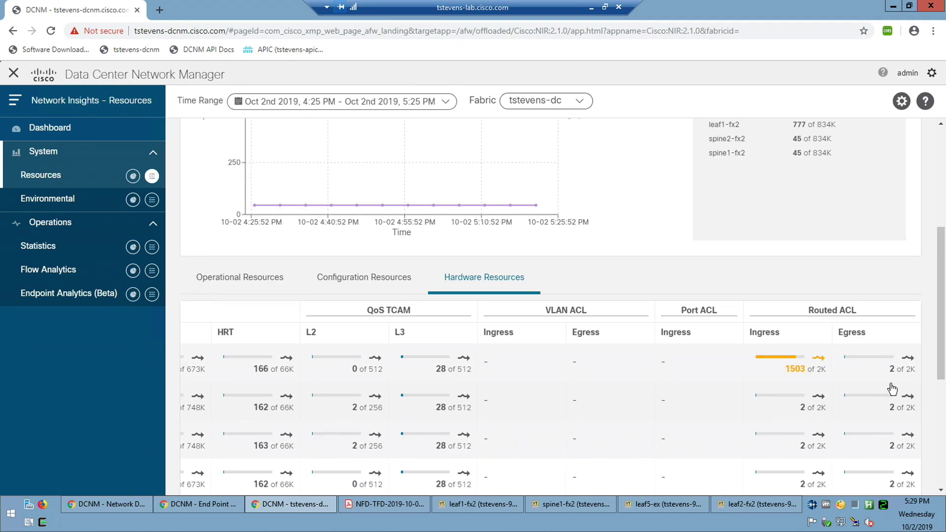
{"action": "mouse_move", "coordinate": [806, 351]}
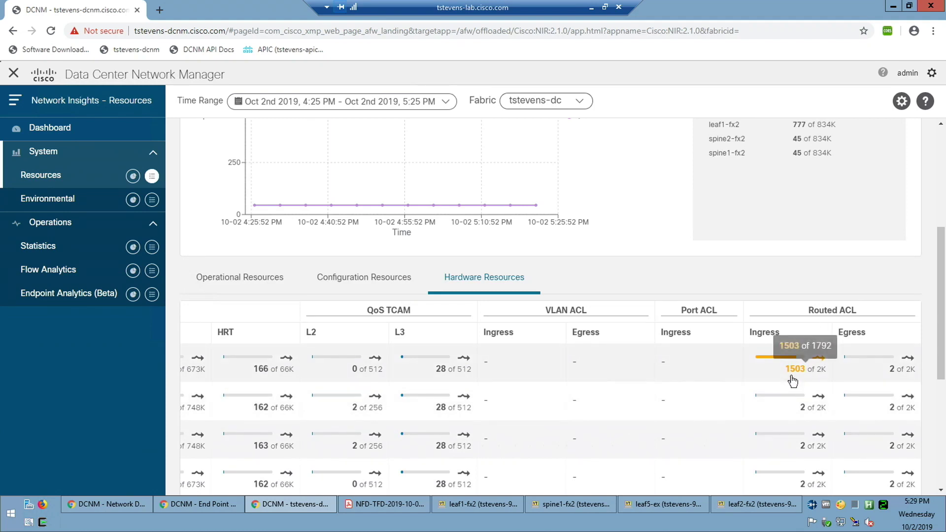
Review the remaining Hardware Resources rows for all nodes and return to the start of the Network Insights Resources Dashboard
{"action": "scroll", "coordinate": [251, 411], "scroll_direction": "down", "scroll_amount": 5}
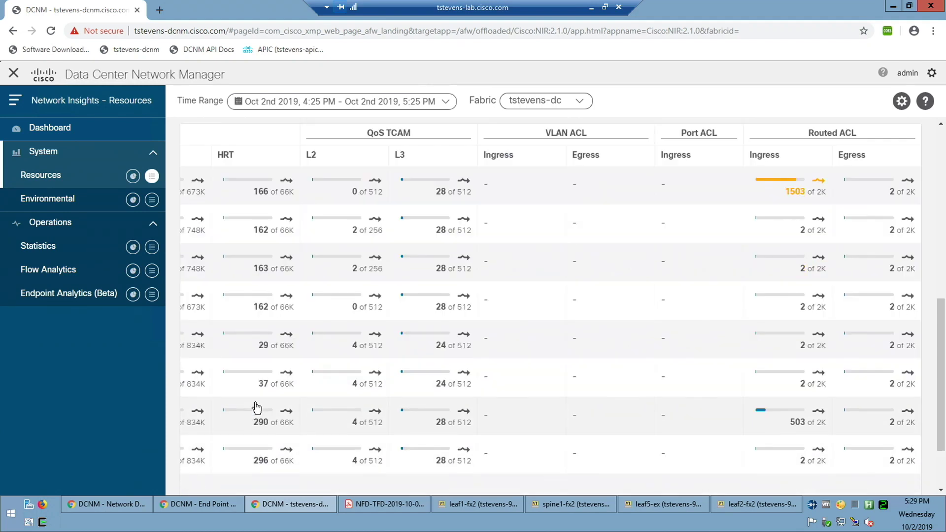
{"action": "left_click", "coordinate": [190, 442]}
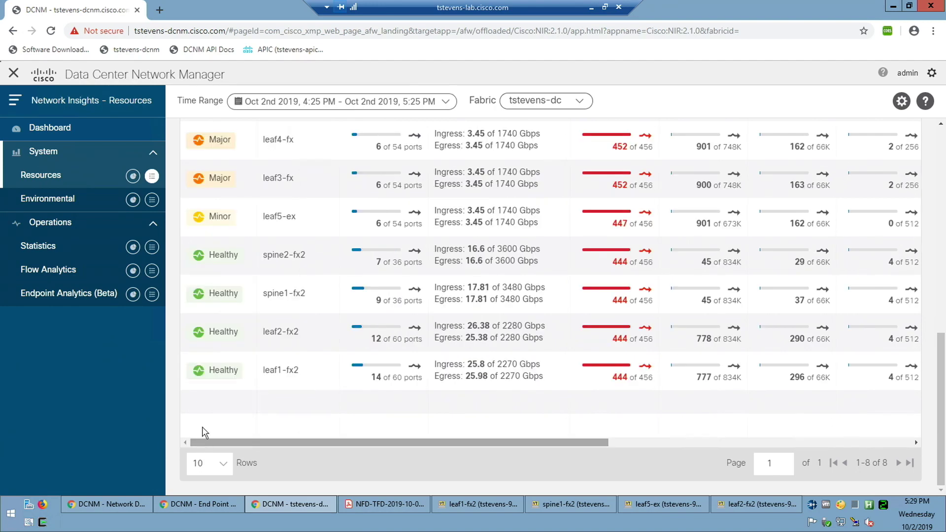
{"action": "scroll", "coordinate": [202, 365], "scroll_direction": "up", "scroll_amount": 4}
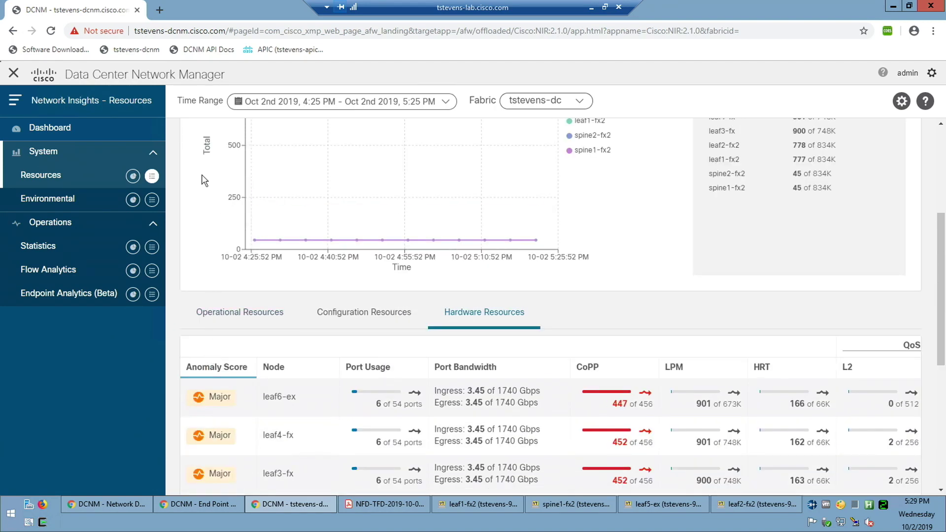
{"action": "left_click", "coordinate": [57, 132]}
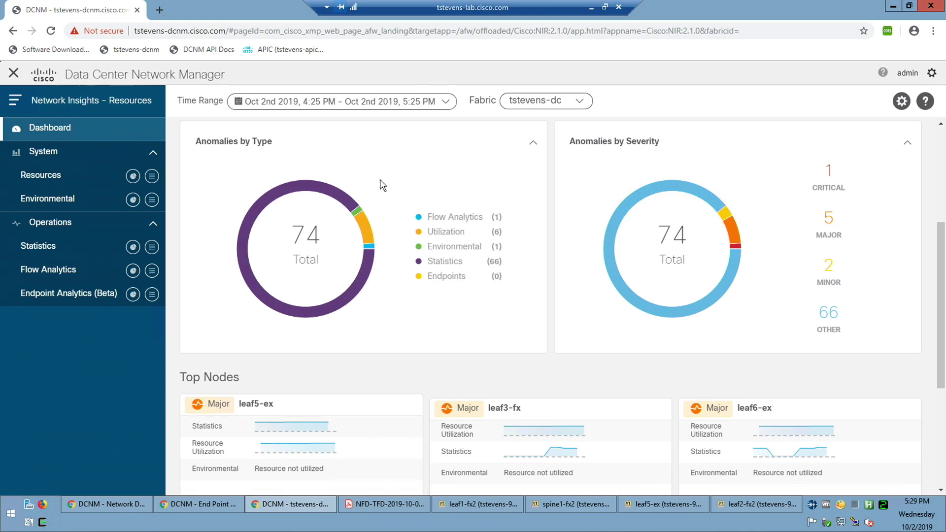
{"action": "scroll", "coordinate": [438, 246], "scroll_direction": "up", "scroll_amount": 4}
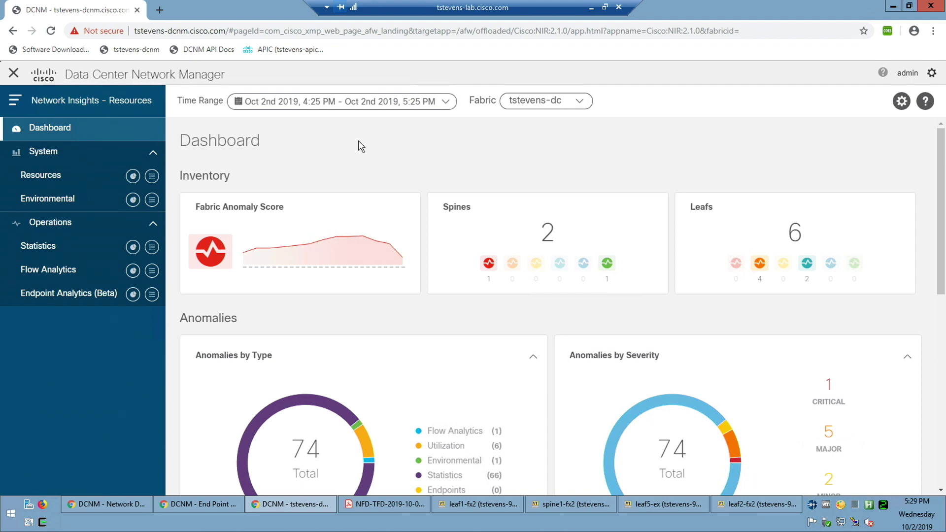
Copy the address 172.16.133.136 from the Troubleshooting Scenario 1 slide in the PDF and switch to the leaf1-fx2 Telnet session
{"action": "key", "text": "alt+Tab"}
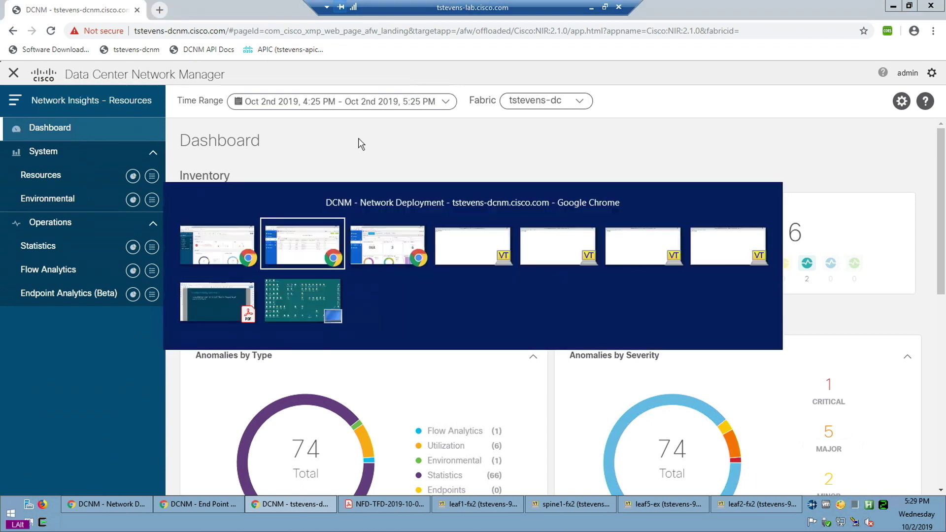
{"action": "key", "text": "shift+Tab"}
{"action": "key", "text": "shift+Tab"}
{"action": "key", "text": "shift+Tab"}
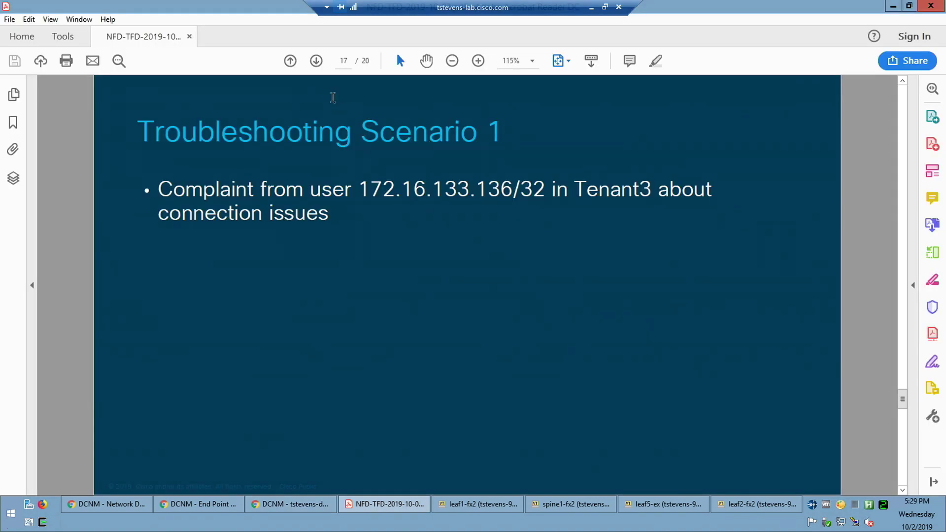
{"action": "left_click_drag", "start_coordinate": [358, 181], "coordinate": [543, 190]}
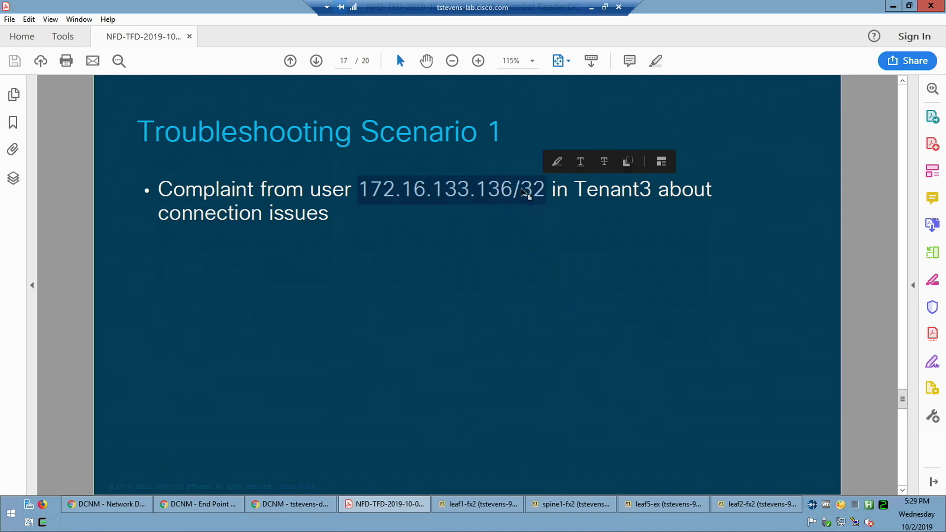
{"action": "left_click", "coordinate": [412, 132]}
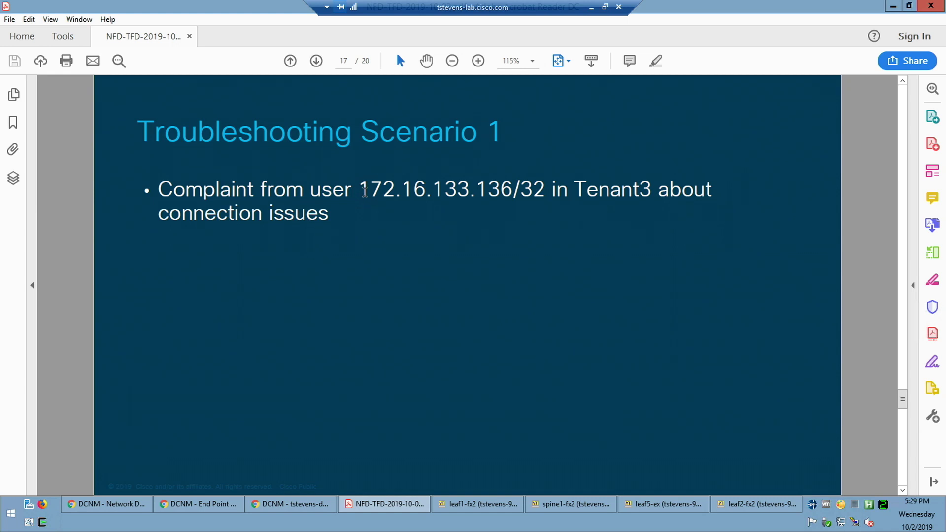
{"action": "left_click_drag", "start_coordinate": [357, 187], "coordinate": [515, 198]}
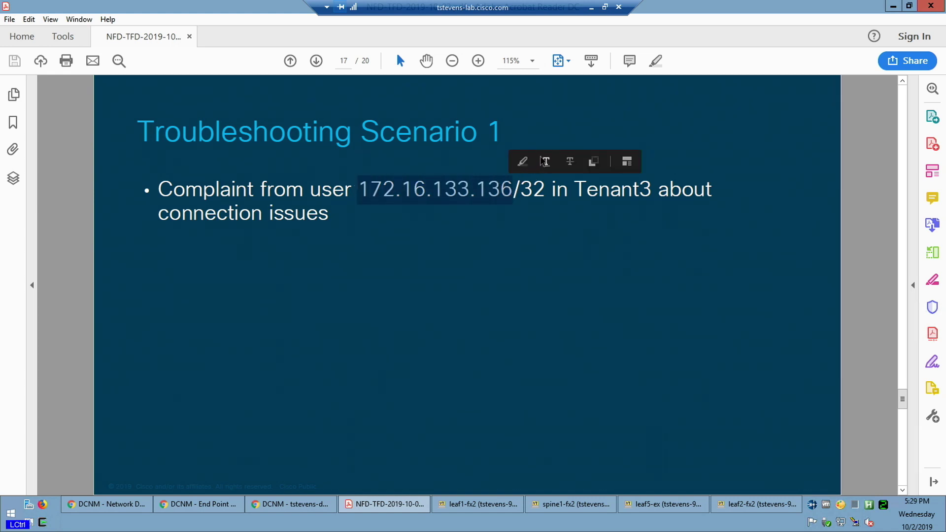
{"action": "key", "text": "alt"}
{"action": "key", "text": "alt+Tab"}
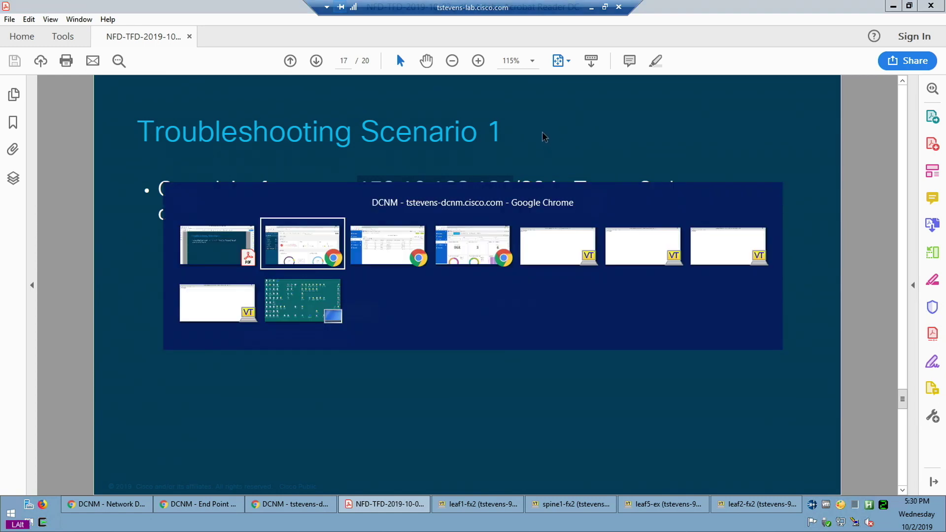
{"action": "key", "text": "Escape"}
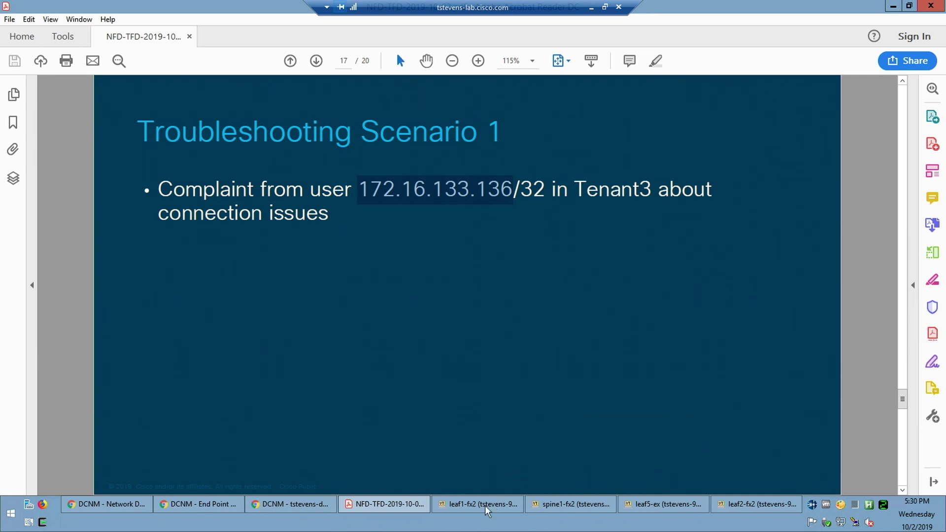
{"action": "left_click", "coordinate": [452, 508]}
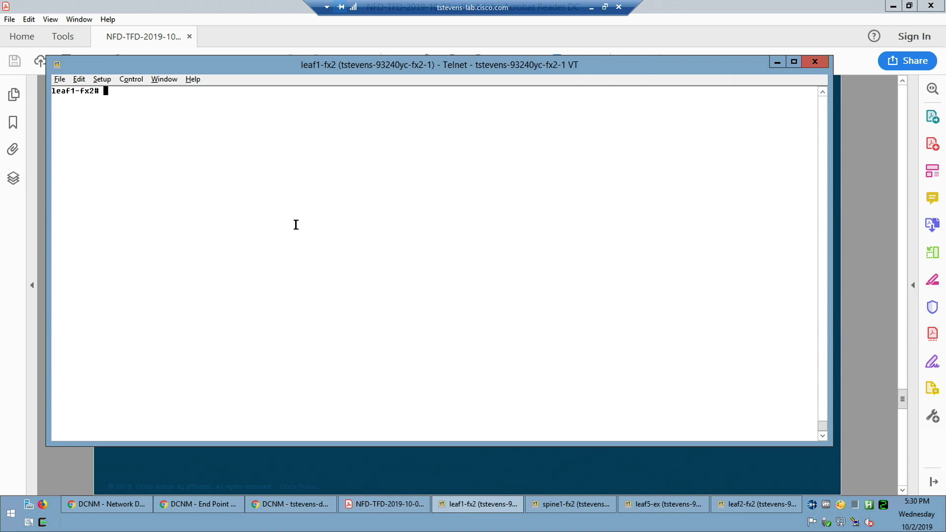
{"action": "key", "text": "alt+e"}
{"action": "key", "text": "Escape"}
{"action": "key", "text": "alt+v"}
{"action": "key", "text": "BackSpace"}
{"action": "key", "text": "BackSpace"}
{"action": "key", "text": "BackSpace"}
{"action": "key", "text": "BackSpace"}
{"action": "key", "text": "BackSpace"}
{"action": "key", "text": "BackSpace"}
{"action": "key", "text": "BackSpace"}
{"action": "key", "text": "BackSpace"}
{"action": "key", "text": "BackSpace"}
{"action": "key", "text": "BackSpace"}
{"action": "key", "text": "BackSpace"}
Look up the ARP entry on leaf1-fx2 with sh ip arp 172.16.133.136 vrf tenant3
{"action": "type", "text": "sh ip arp"}
{"action": "key", "text": "alt+v"}
{"action": "type", "text": "v"}
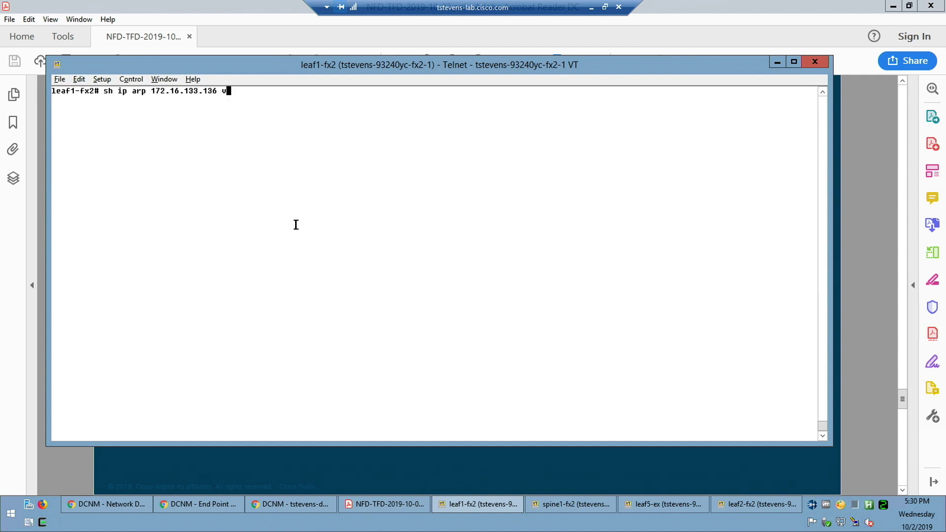
{"action": "type", "text": "rf ten"}
{"action": "key", "text": "Tab"}
{"action": "type", "text": "3"}
{"action": "key", "text": "Return"}
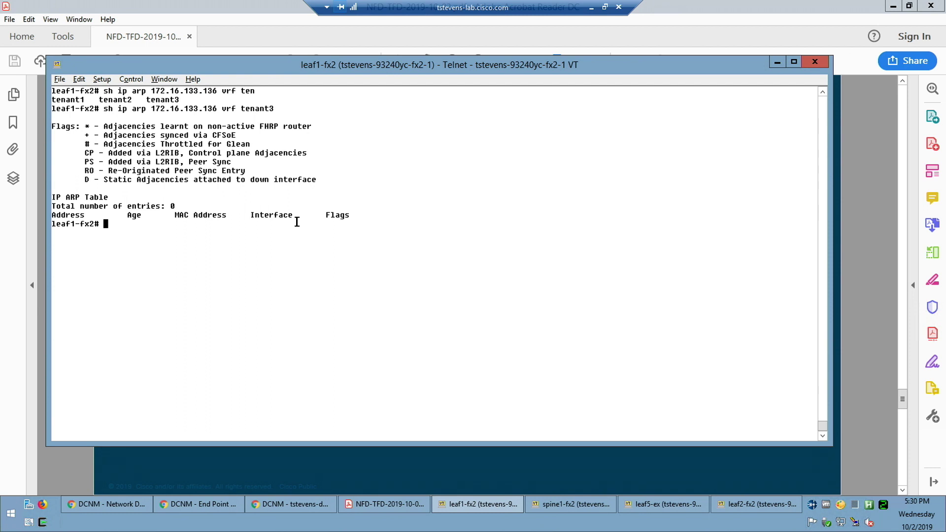
Query the BGP L2VPN EVPN routes for the host with sh bgp l2 ev 172.16.133.136
{"action": "type", "text": "sh bgp l2 ev"}
{"action": "key", "text": "alt+e"}
{"action": "key", "text": "p"}
{"action": "key", "text": "Return"}
{"action": "key", "text": "q"}
Narrow the EVPN route query for 172.16.133.136 to vrf tenant3
{"action": "key", "text": "Up"}
{"action": "type", "text": "vrf ten"}
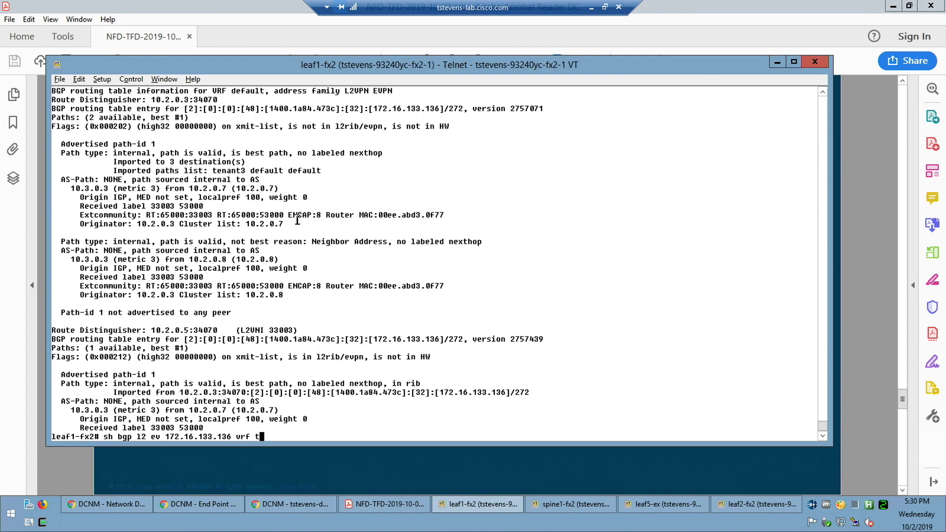
{"action": "key", "text": "Tab"}
{"action": "key", "text": "Return"}
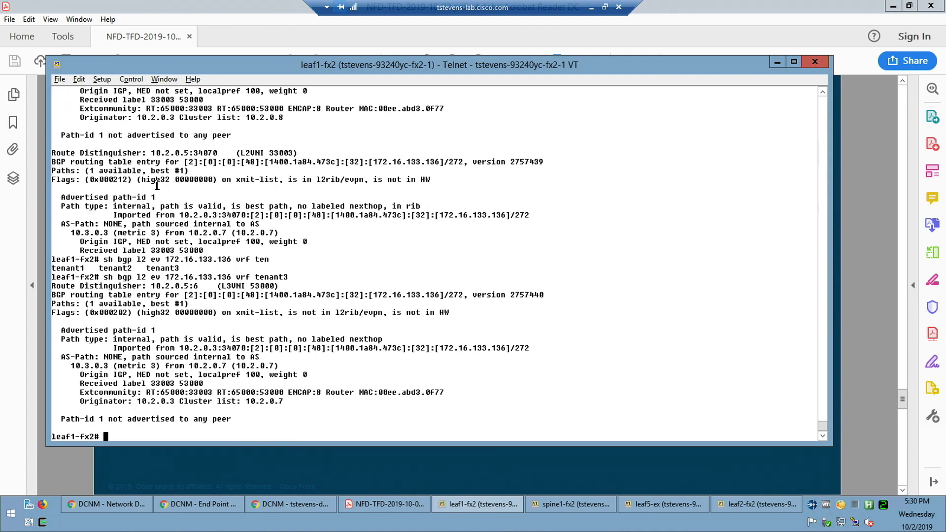
Separate the terminal output with blank prompts and rerun sh bgp l2 ev 172.16.133.136 vrf tenant3
{"action": "key", "text": "Return"}
{"action": "key", "text": "Return"}
{"action": "key", "text": "Return"}
{"action": "key", "text": "Return"}
{"action": "key", "text": "Return"}
{"action": "key", "text": "Return"}
{"action": "key", "text": "Return"}
{"action": "key", "text": "Return"}
{"action": "key", "text": "Return"}
{"action": "key", "text": "Return"}
{"action": "key", "text": "Return"}
{"action": "key", "text": "Return"}
{"action": "key", "text": "Return"}
{"action": "key", "text": "Return"}
{"action": "key", "text": "Return"}
{"action": "key", "text": "Return"}
{"action": "key", "text": "Return"}
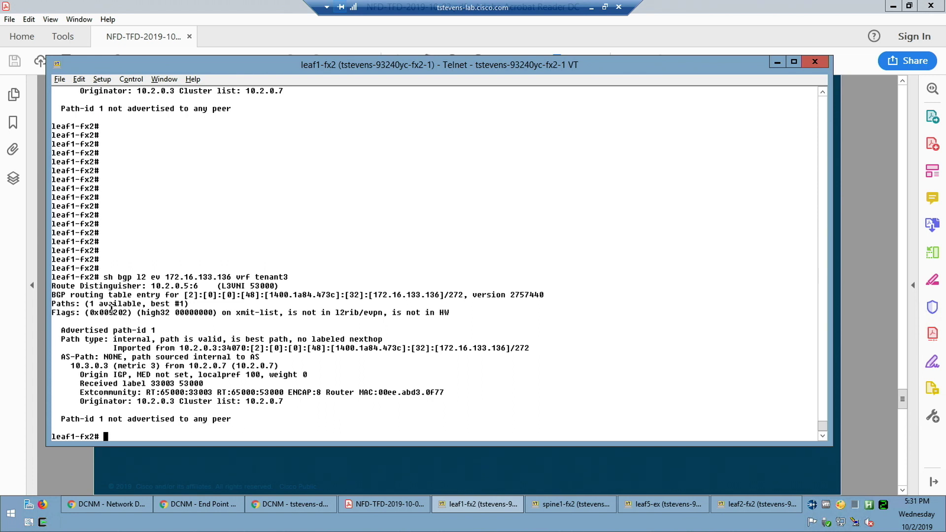
Copy the originator address 10.2.0.3 and look up its route on leaf1-fx2 with sh ip route 10.2.0.3
{"action": "double_click", "coordinate": [140, 401]}
{"action": "type", "text": "ip route"}
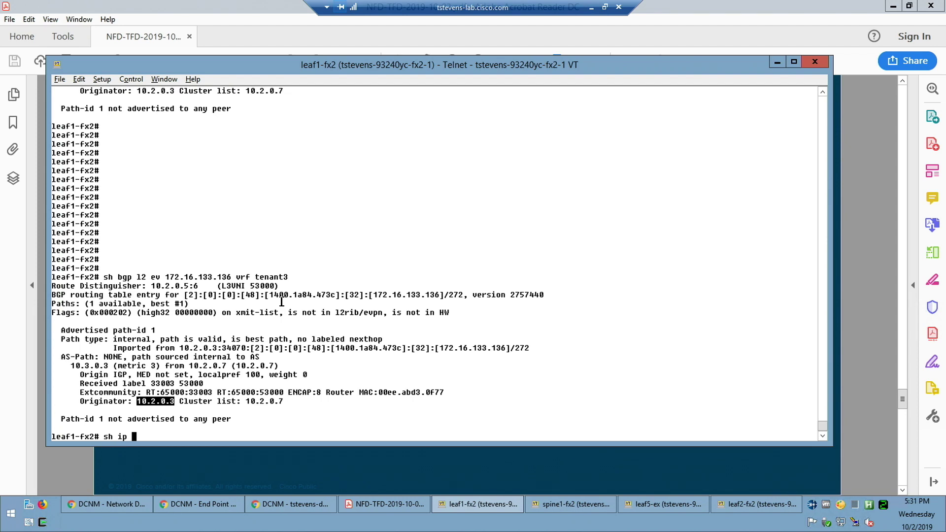
{"action": "key", "text": "alt+e"}
{"action": "key", "text": "p"}
{"action": "key", "text": "Return"}
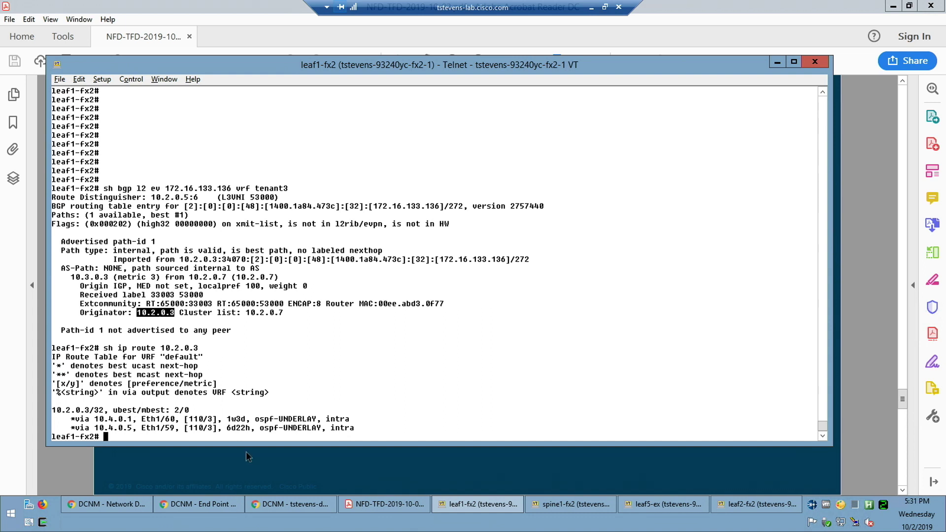
Switch to the spine1-fx2 session and look up the route with sh ip route 10.2.0.3
{"action": "left_click", "coordinate": [575, 505]}
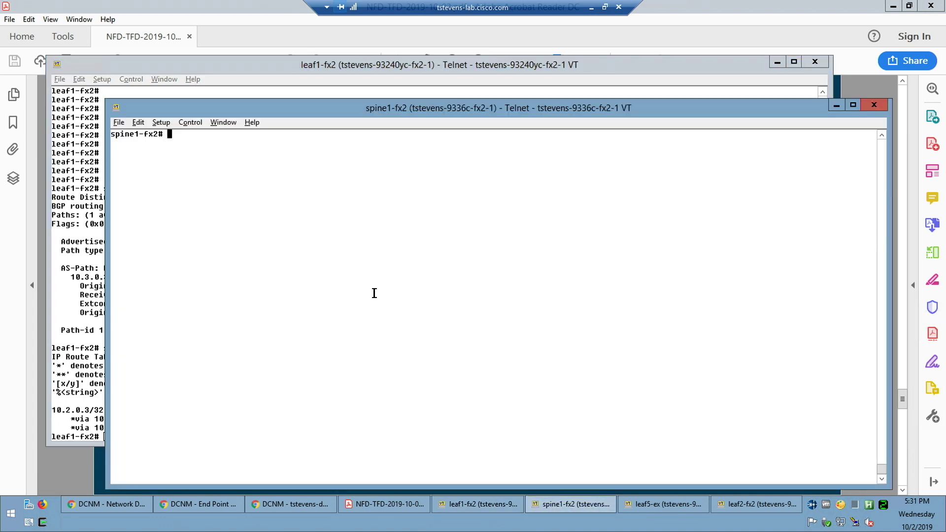
{"action": "type", "text": "sh ip route 10.2.0.3"}
{"action": "key", "text": "Return"}
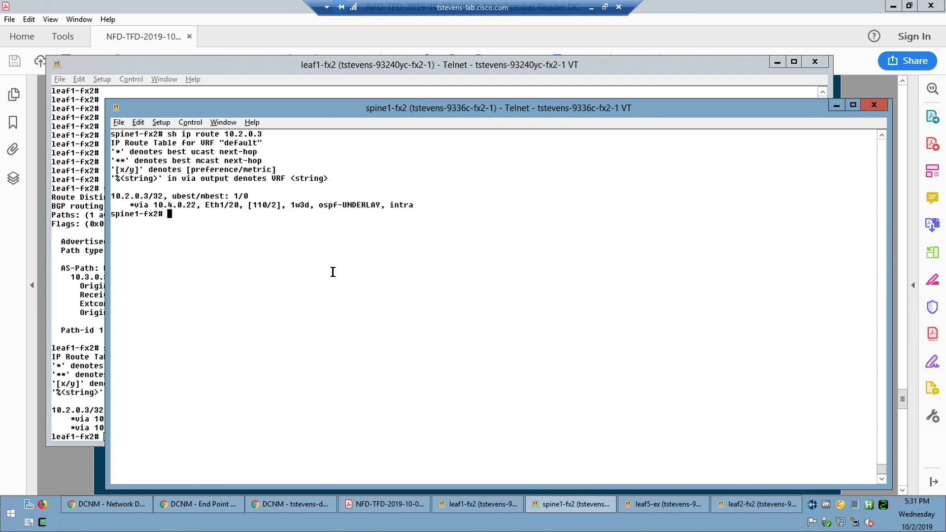
Identify the neighbor on spine1-fx2's outgoing interface with sh cdp nei int e 1/20
{"action": "double_click", "coordinate": [217, 206]}
{"action": "left_click", "coordinate": [240, 252]}
{"action": "type", "text": "sh cdp nei int e 1/20"}
{"action": "key", "text": "Return"}
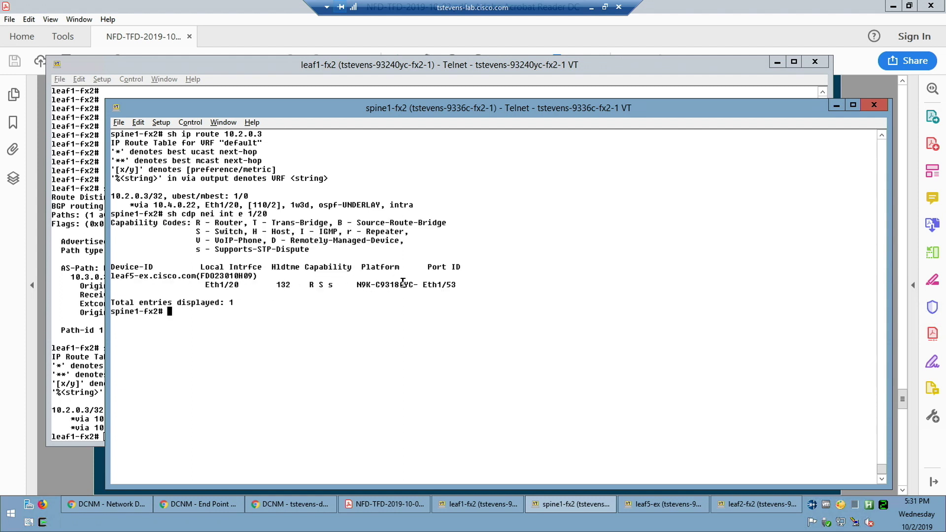
Select the neighbor's device ID leaf5-ex.cisco.com and start an sh ip arp command in the leaf5-ex session
{"action": "double_click", "coordinate": [130, 275]}
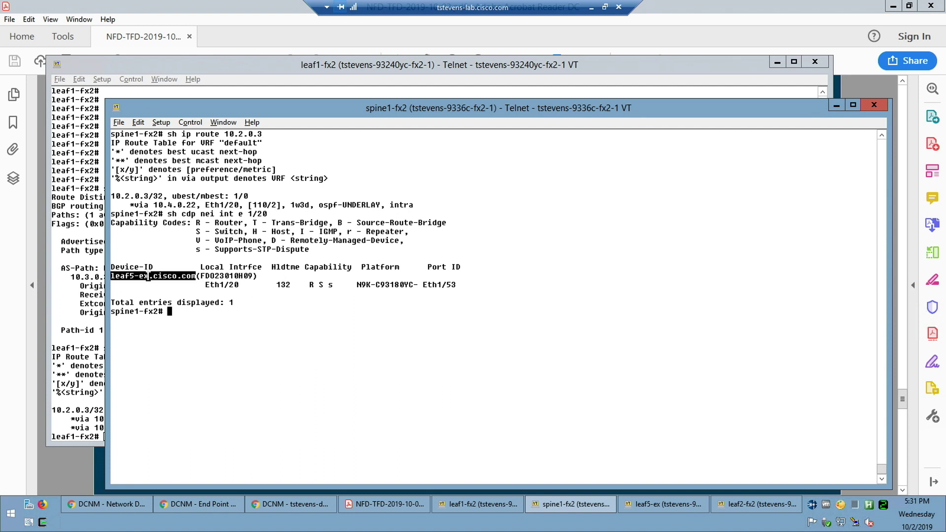
{"action": "left_click", "coordinate": [657, 501]}
{"action": "type", "text": "sh ip arp"}
{"action": "key", "text": "alt+e"}
{"action": "key", "text": "p"}
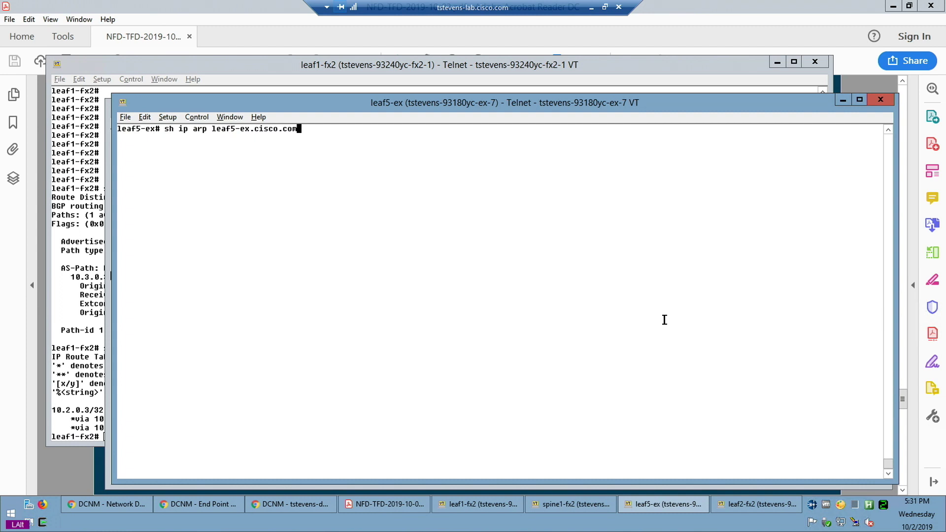
{"action": "key", "text": "BackSpace"}
{"action": "key", "text": "BackSpace"}
{"action": "key", "text": "BackSpace"}
{"action": "key", "text": "BackSpace"}
{"action": "key", "text": "BackSpace"}
{"action": "key", "text": "BackSpace"}
{"action": "key", "text": "BackSpace"}
{"action": "key", "text": "BackSpace"}
{"action": "key", "text": "BackSpace"}
{"action": "key", "text": "BackSpace"}
{"action": "key", "text": "BackSpace"}
{"action": "key", "text": "BackSpace"}
{"action": "key", "text": "BackSpace"}
{"action": "key", "text": "BackSpace"}
{"action": "key", "text": "BackSpace"}
{"action": "key", "text": "BackSpace"}
{"action": "key", "text": "BackSpace"}
{"action": "key", "text": "BackSpace"}
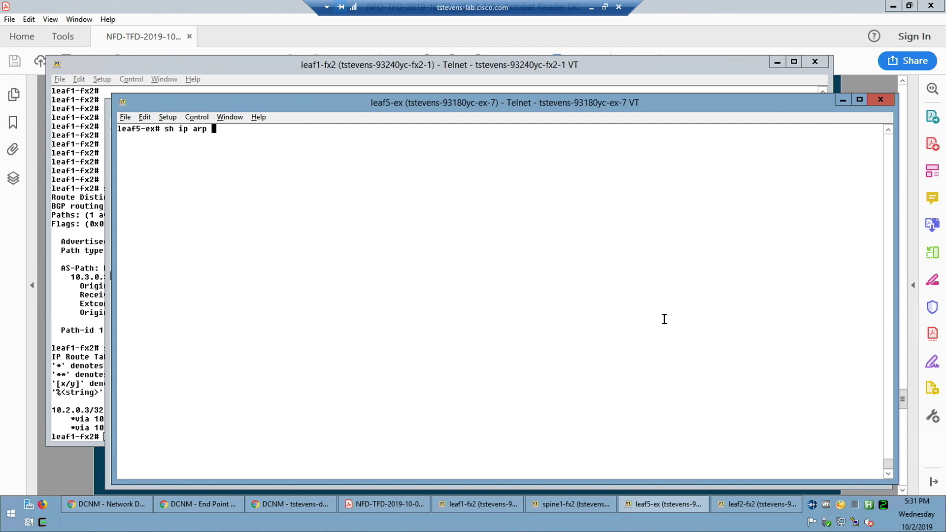
Recopy the address 172.16.133.136 from the PDF slide and return to the leaf5-ex session
{"action": "key", "text": "alt+Tab"}
{"action": "key", "text": "alt+Tab"}
{"action": "key", "text": "alt+Tab"}
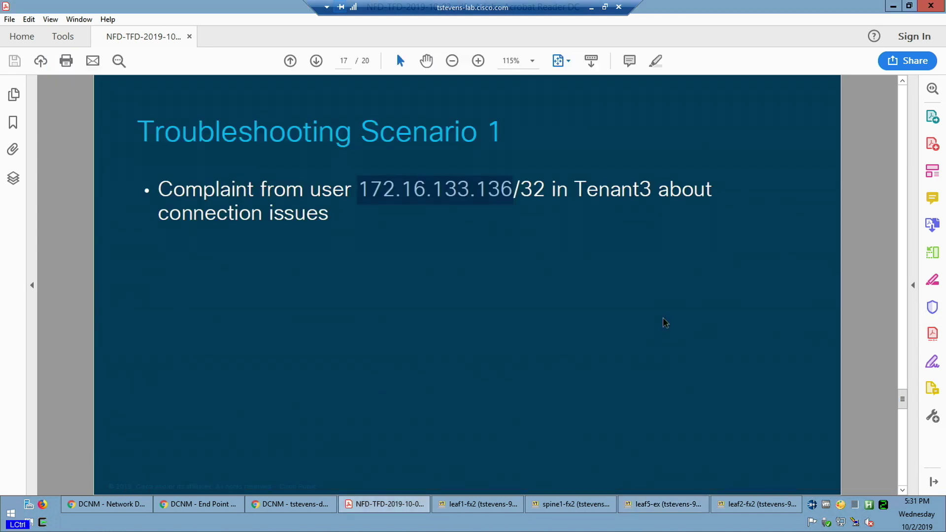
{"action": "key", "text": "alt+Tab"}
Look up the host's ARP entry on leaf5-ex with sh ip arp 172.16.133.136 vrf tenant3
{"action": "key", "text": "alt+e"}
{"action": "type", "text": "p arp 172.16.133.136"}
{"action": "type", "text": "vrf"}
{"action": "key", "text": "BackSpace"}
{"action": "key", "text": "BackSpace"}
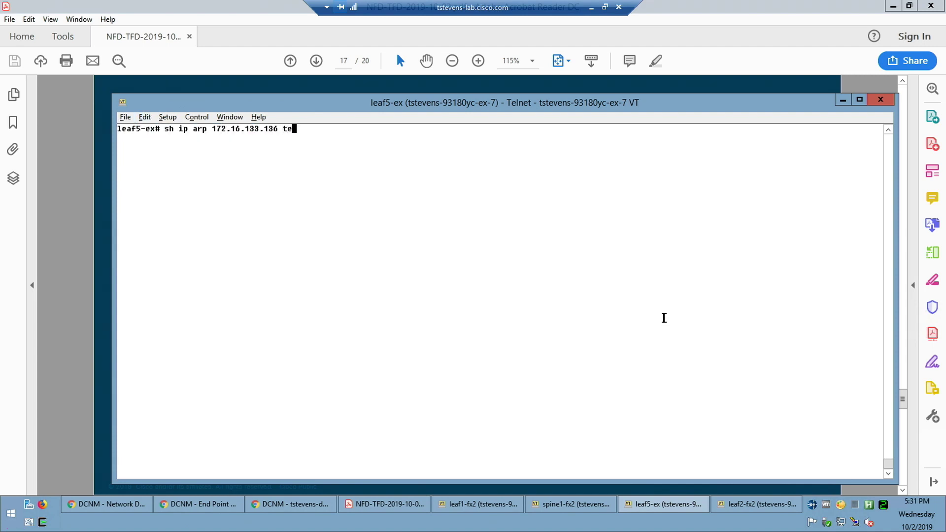
{"action": "type", "text": "rf ten"}
{"action": "key", "text": "Tab"}
{"action": "type", "text": "3"}
{"action": "key", "text": "Return"}
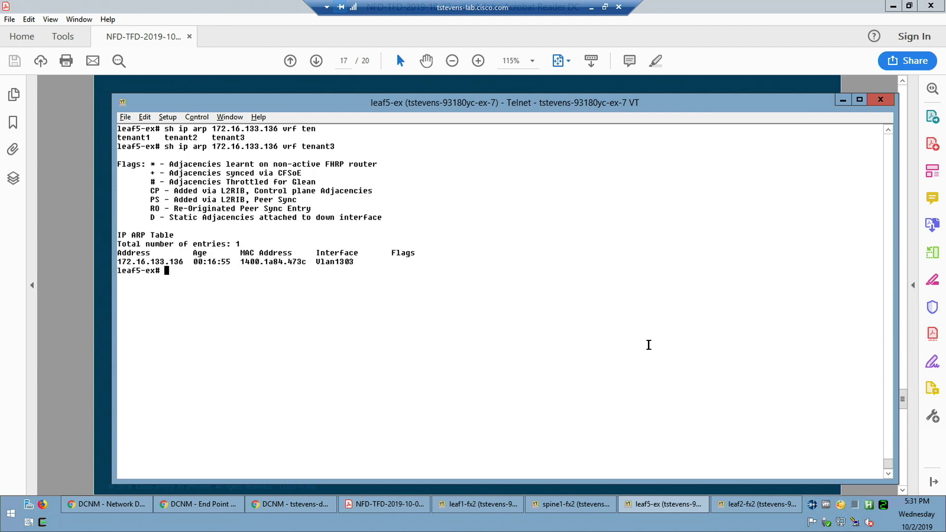
Find the host's port on leaf5-ex with sh mac add add 1400.1a84.473c and highlight the port in the output
{"action": "double_click", "coordinate": [267, 262]}
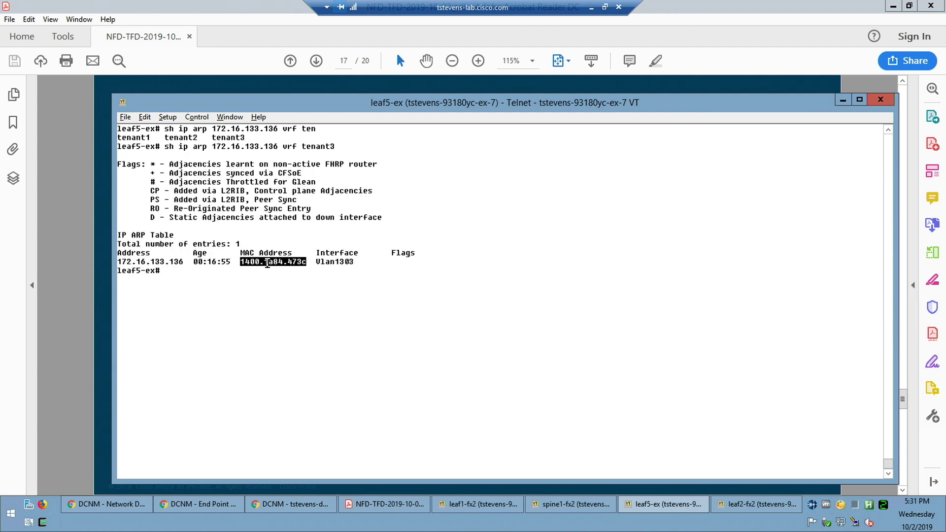
{"action": "type", "text": "sh mac add add"}
{"action": "right_click", "coordinate": [267, 262]}
{"action": "key", "text": "Return"}
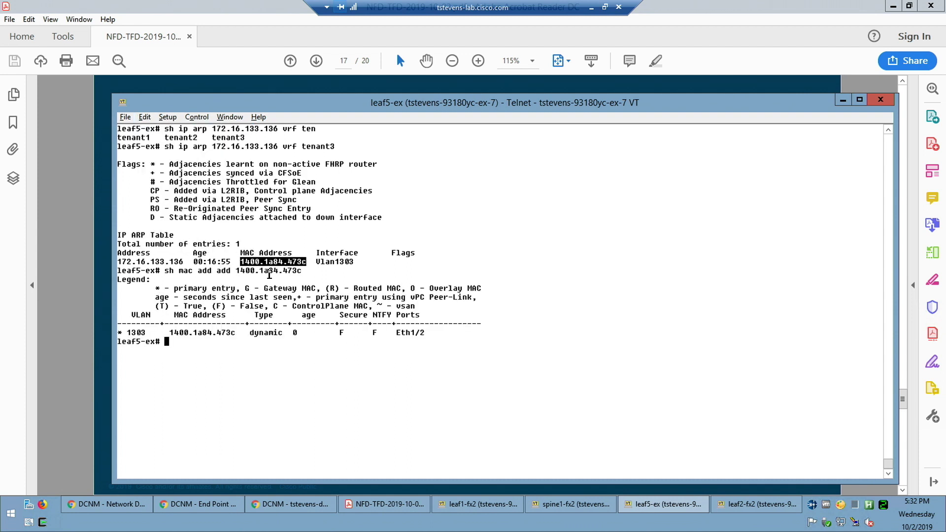
{"action": "double_click", "coordinate": [419, 333]}
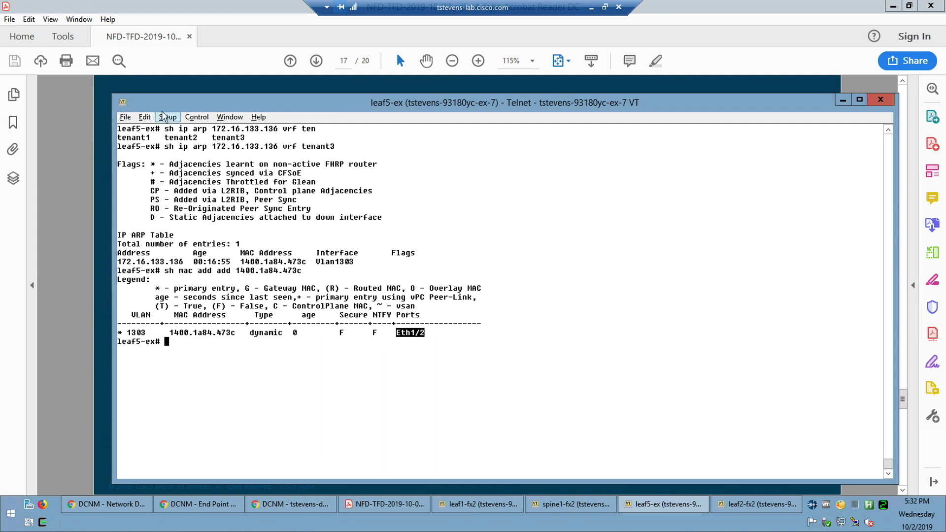
Select the host address 172.16.133.136, switch to DCNM's End Point Locator, and open the Network Historical View
{"action": "double_click", "coordinate": [221, 129]}
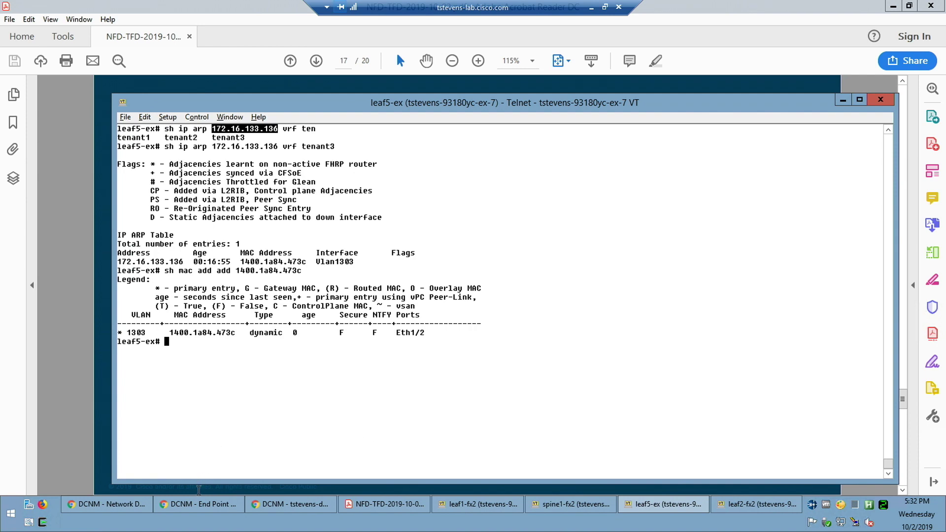
{"action": "left_click", "coordinate": [201, 507]}
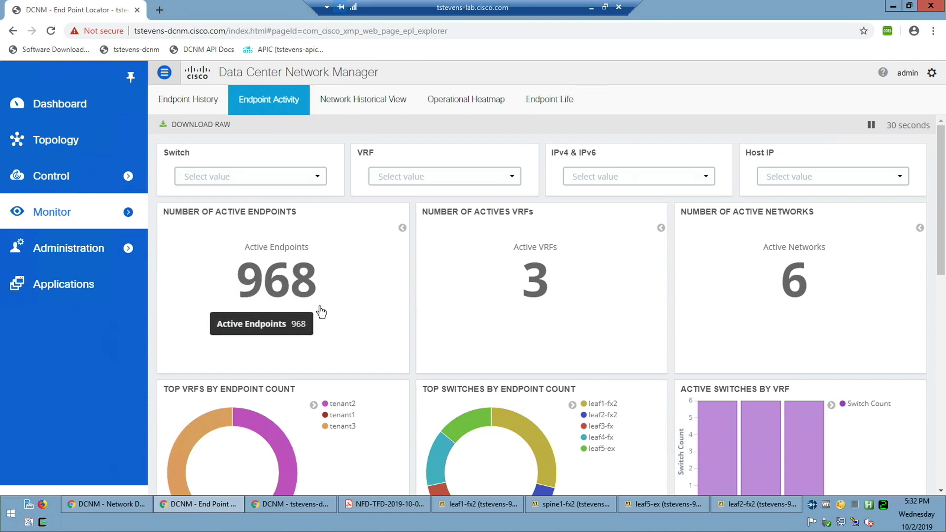
{"action": "left_click", "coordinate": [375, 109]}
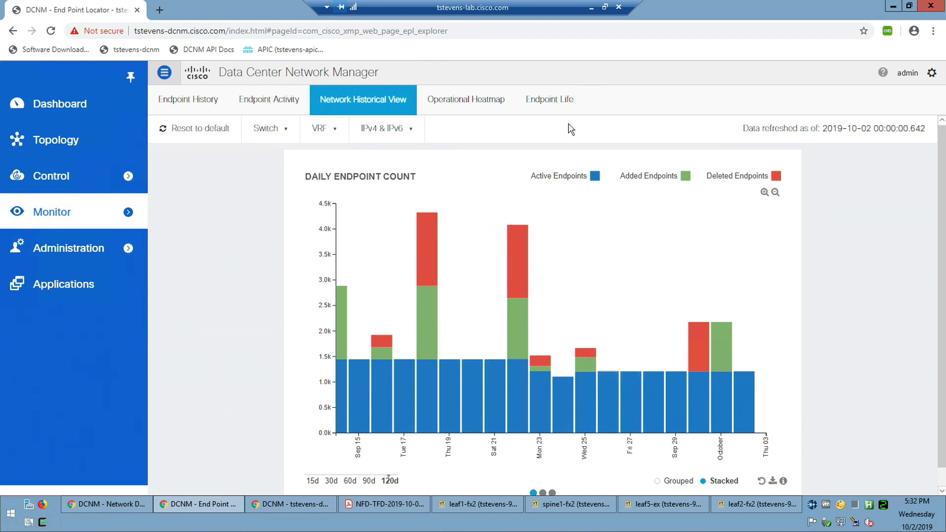
Look through the Endpoint Locator's Operational Heatmap, Network Historical View and Endpoint Life pages
{"action": "left_click", "coordinate": [435, 98]}
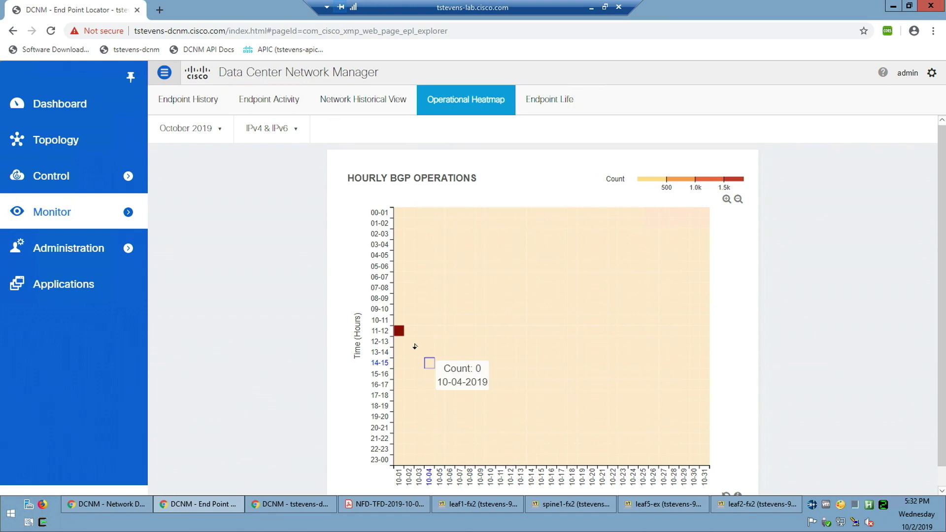
{"action": "left_click", "coordinate": [361, 106]}
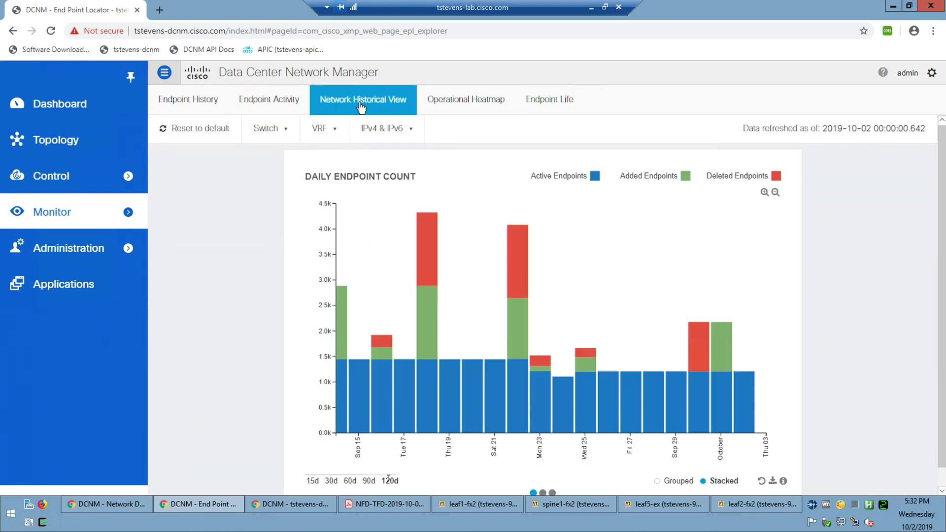
{"action": "left_click", "coordinate": [552, 104]}
{"action": "left_click", "coordinate": [390, 131]}
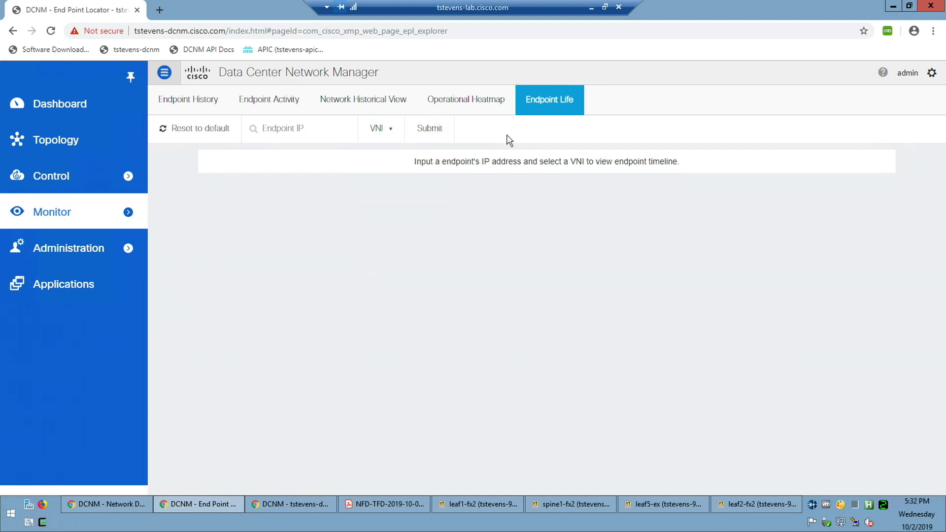
Open Endpoint Activity and filter it to host IP 172.16.133.136
{"action": "left_click", "coordinate": [276, 101]}
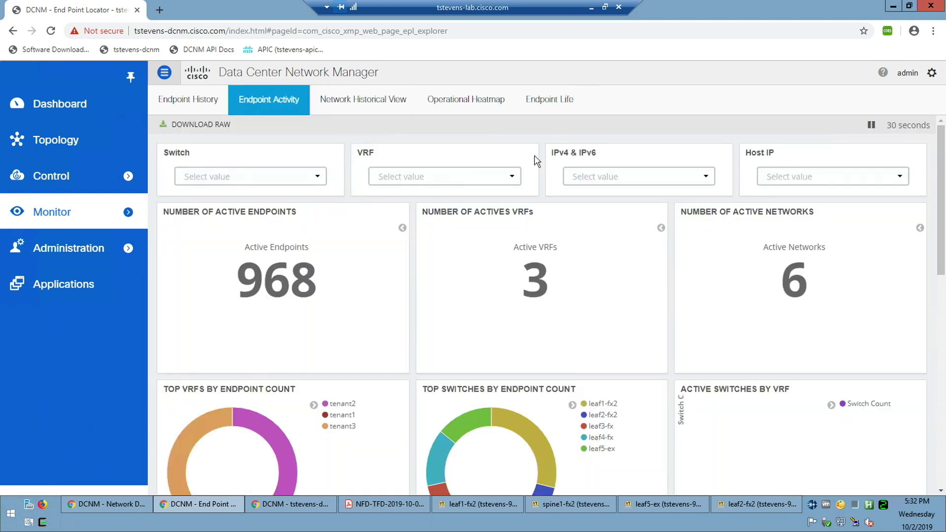
{"action": "left_click", "coordinate": [820, 178]}
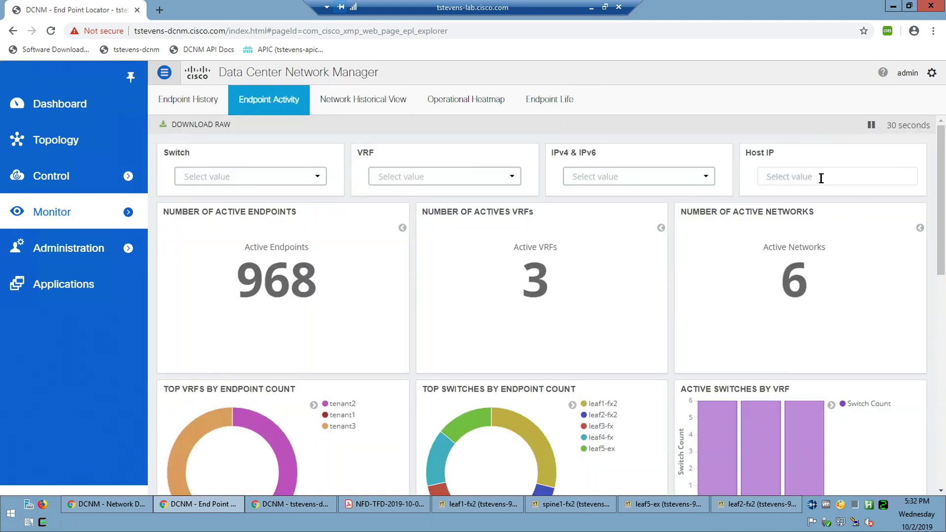
{"action": "left_click", "coordinate": [820, 178]}
{"action": "type", "text": "172.16.133.136"}
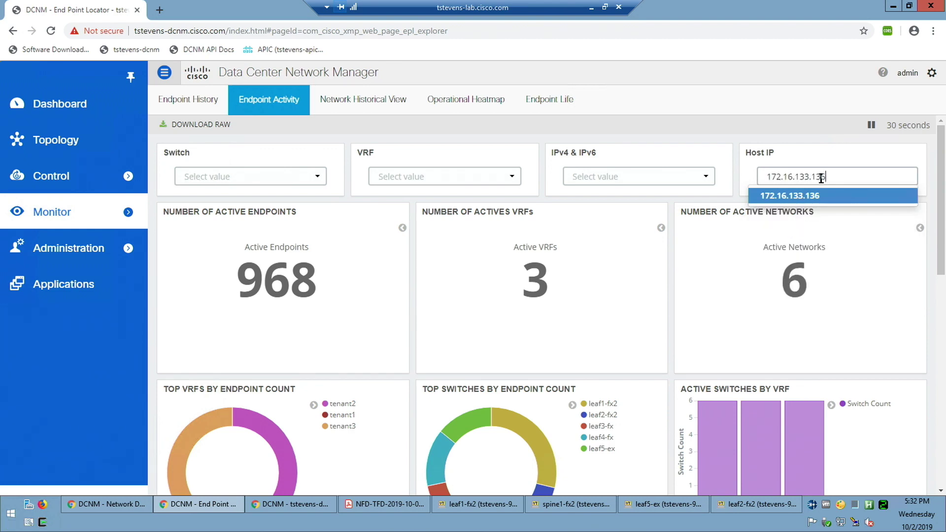
{"action": "left_click", "coordinate": [803, 198]}
Expand the host's record in the list of active endpoints and highlight its VRF, switch name, port and VLAN
{"action": "scroll", "coordinate": [809, 152], "scroll_direction": "down", "scroll_amount": 7}
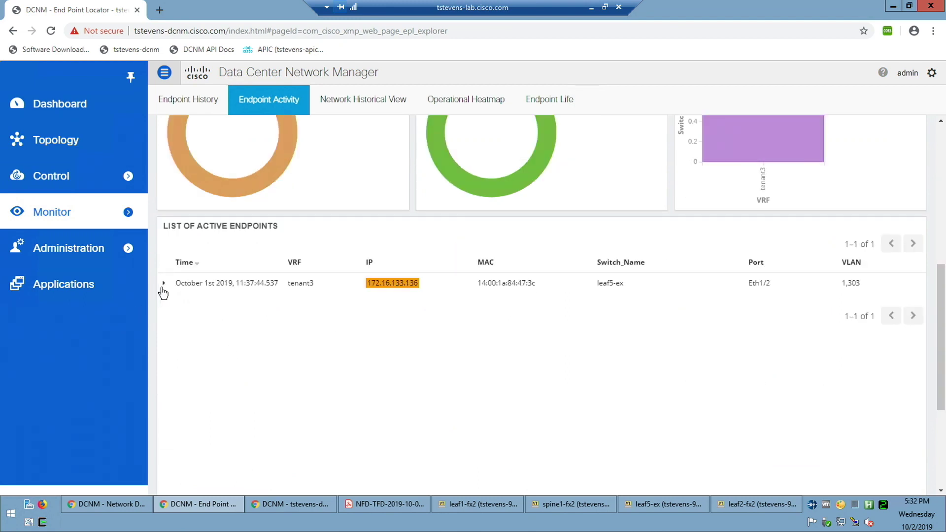
{"action": "left_click", "coordinate": [164, 284]}
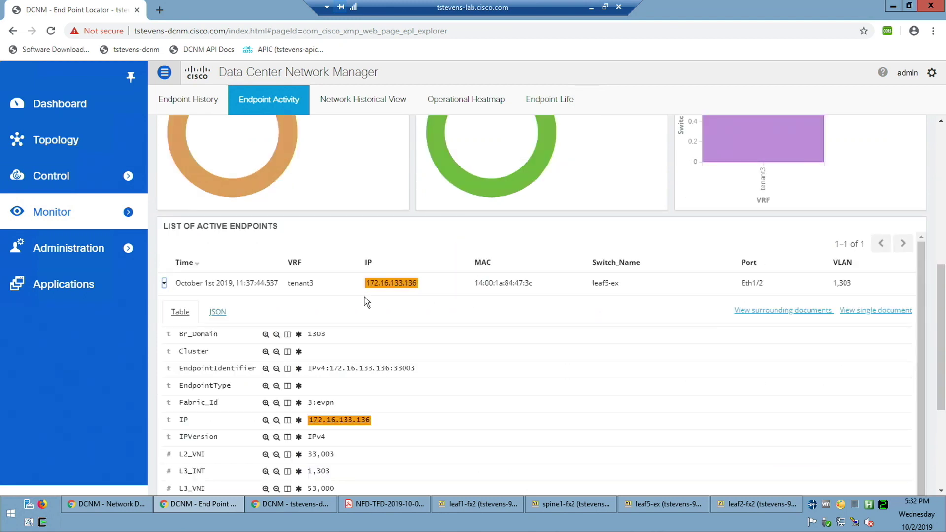
{"action": "double_click", "coordinate": [309, 284]}
{"action": "double_click", "coordinate": [605, 283]}
{"action": "double_click", "coordinate": [751, 284]}
{"action": "double_click", "coordinate": [841, 283]}
Switch to the Network Insights – Resources window, browse Statistics, and add the filter Node contains leaf5
{"action": "left_click", "coordinate": [282, 498]}
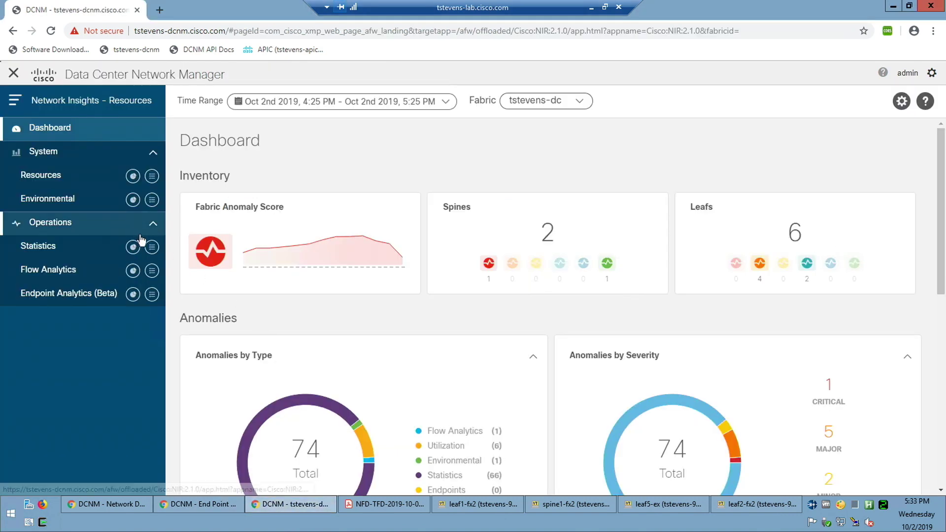
{"action": "left_click", "coordinate": [154, 249]}
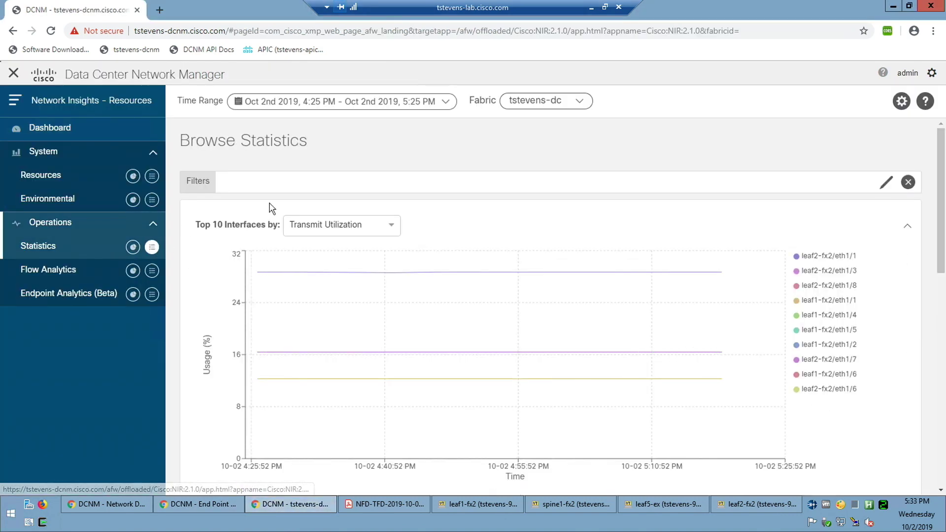
{"action": "left_click", "coordinate": [274, 181]}
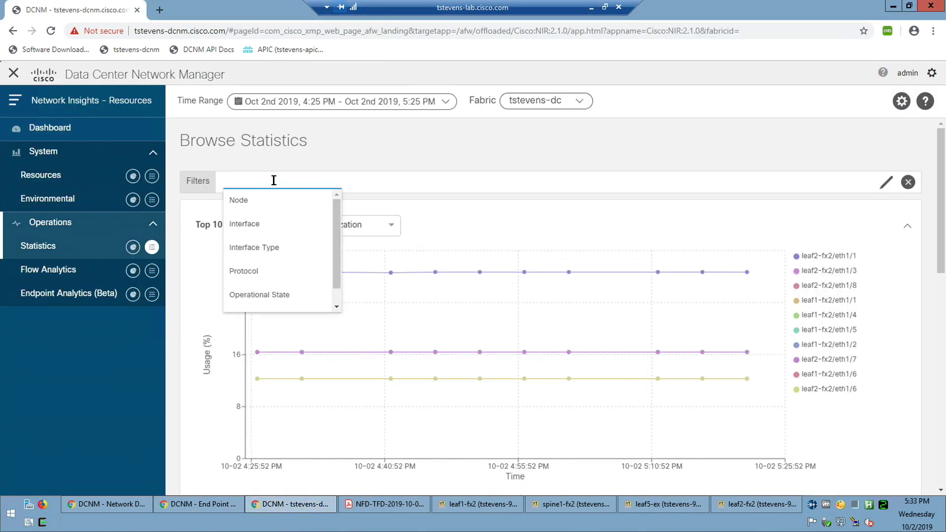
{"action": "type", "text": "node"}
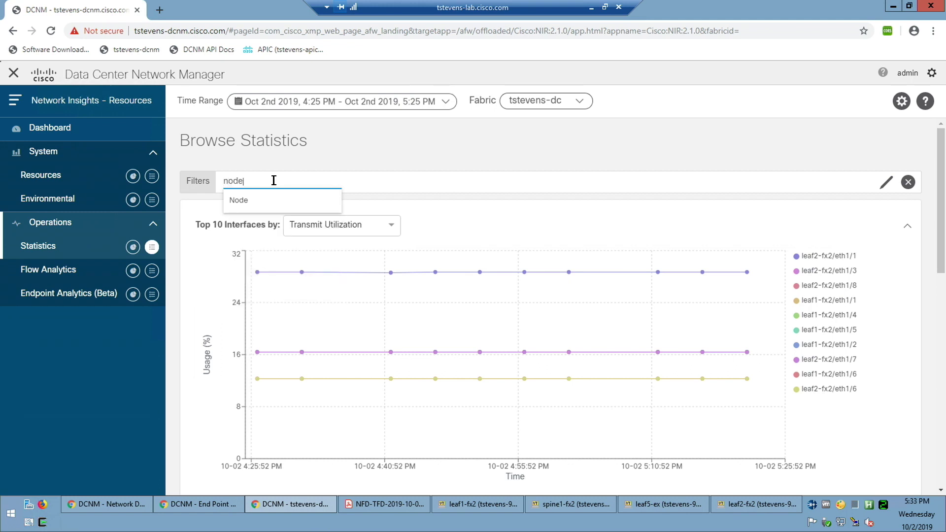
{"action": "key", "text": "Return"}
{"action": "type", "text": "c"}
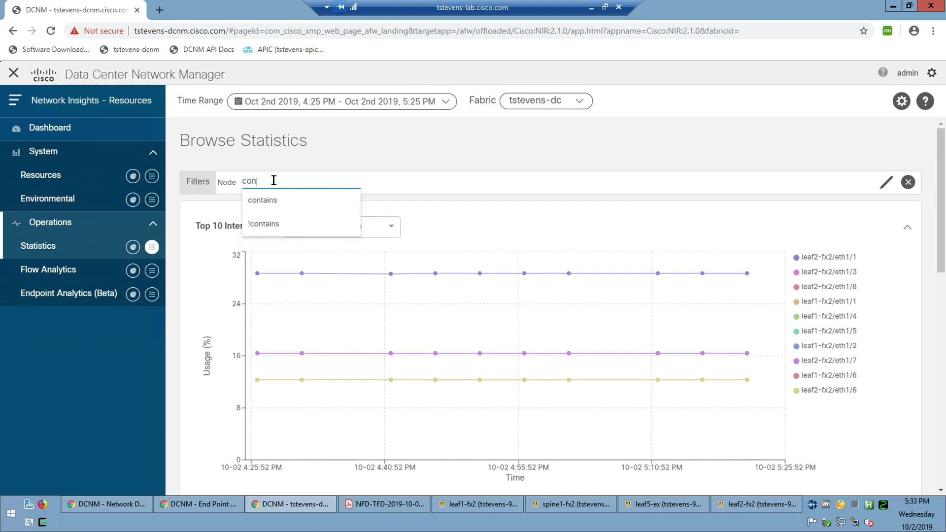
{"action": "type", "text": "on"}
{"action": "key", "text": "Return"}
{"action": "type", "text": "leaf5"}
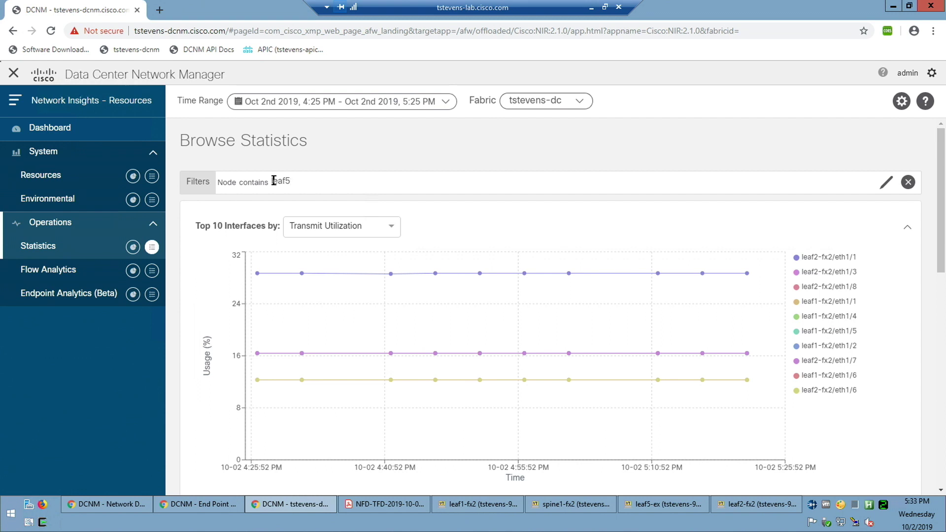
{"action": "key", "text": "Return"}
Add a second statistics filter, Interface == eth1/2
{"action": "type", "text": "interface"}
{"action": "key", "text": "Return"}
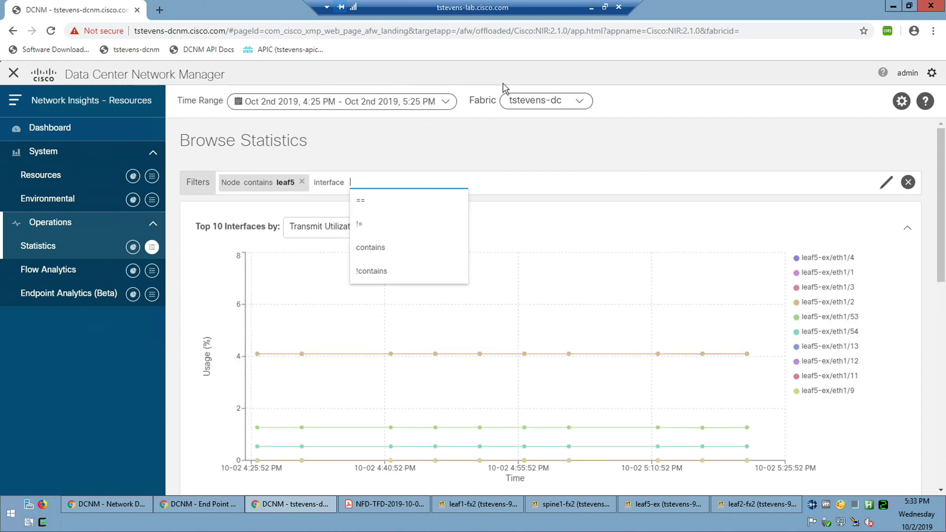
{"action": "key", "text": "Return"}
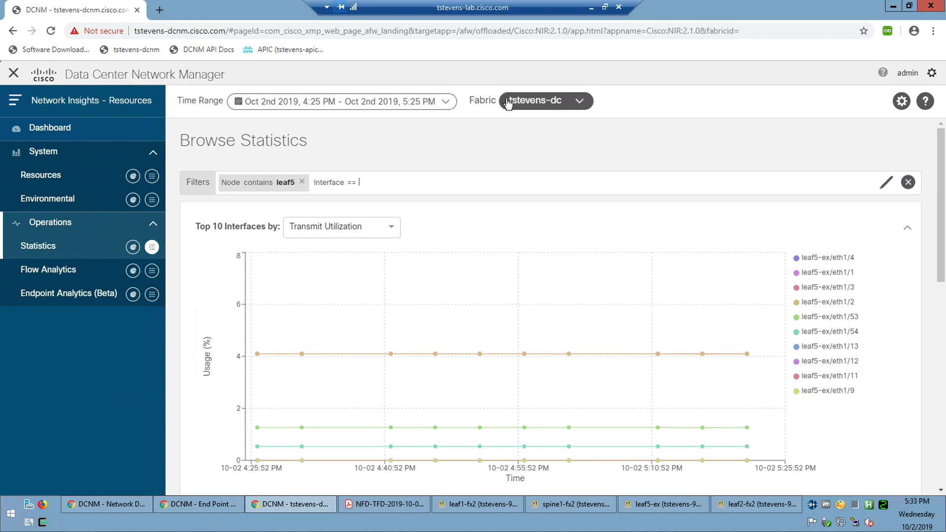
{"action": "type", "text": "eth1/2"}
{"action": "key", "text": "Return"}
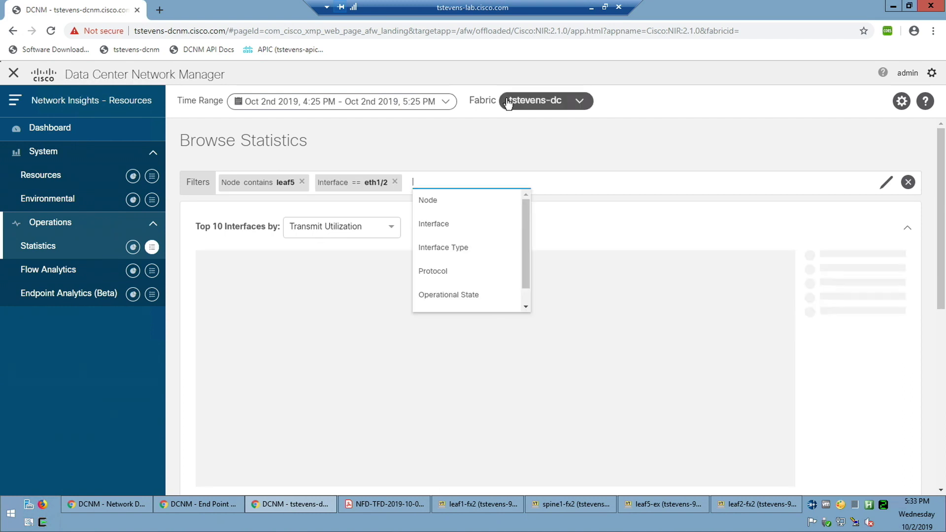
Review the anomalies in the interface details of leaf5-ex eth1/2, and close the details
{"action": "scroll", "coordinate": [555, 177], "scroll_direction": "down", "scroll_amount": 2}
{"action": "scroll", "coordinate": [556, 178], "scroll_direction": "down", "scroll_amount": 1}
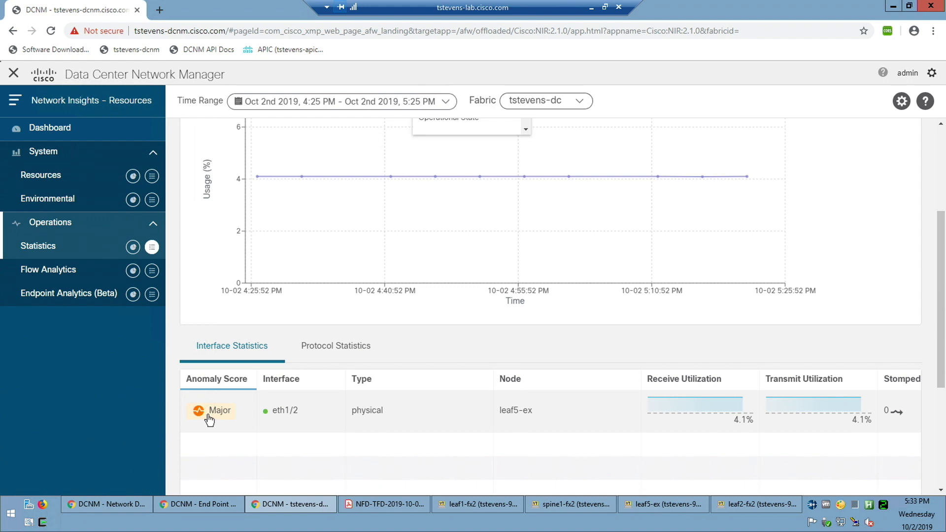
{"action": "left_click", "coordinate": [247, 411]}
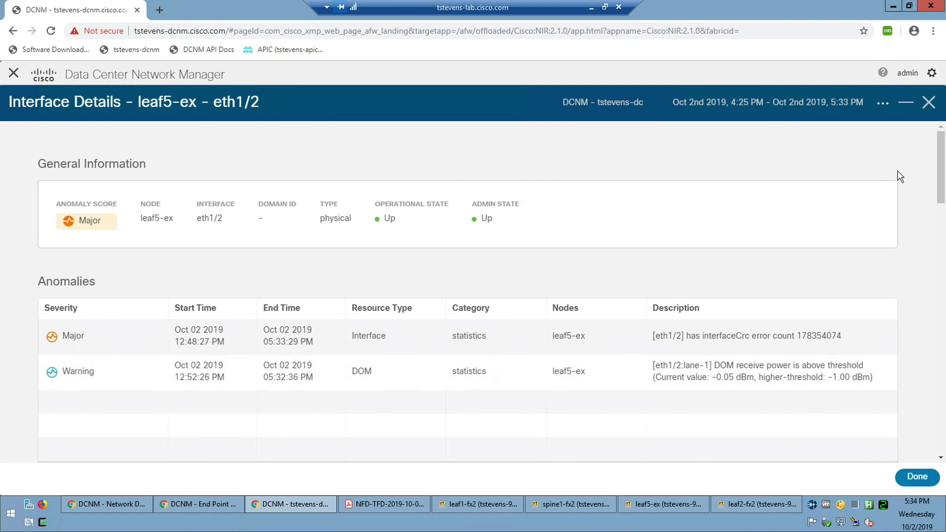
{"action": "left_click", "coordinate": [929, 103]}
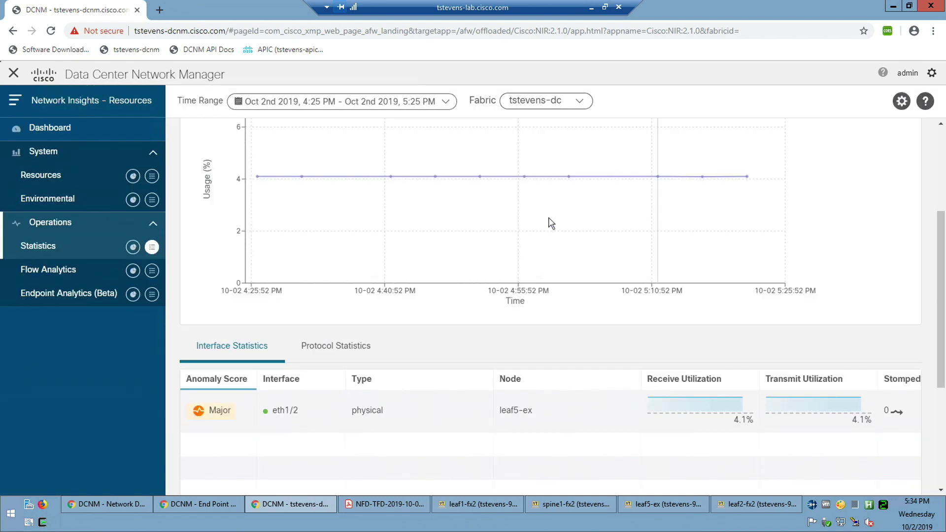
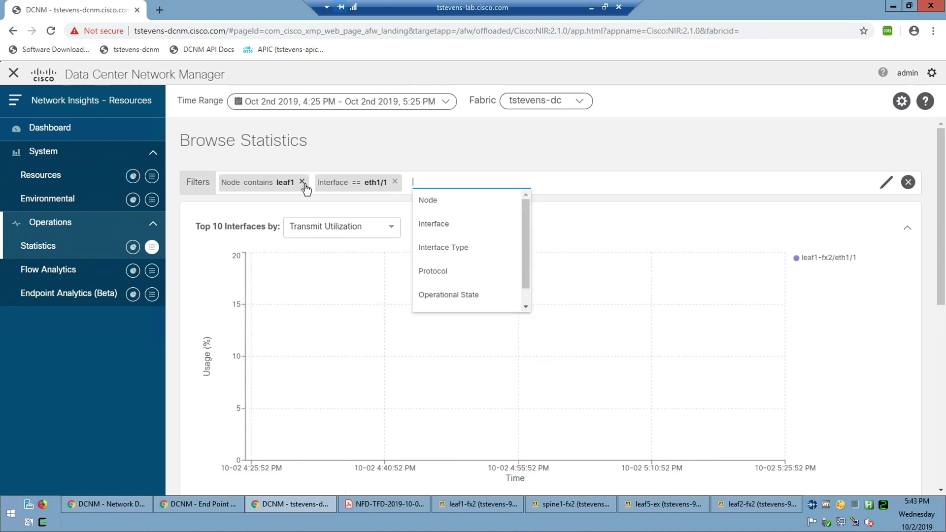
Examine the interface details of leaf1-fx2 eth1/1, including anomalies, traffic trends, errors and protocols, and return to the statistics list
{"action": "scroll", "coordinate": [269, 240], "scroll_direction": "down", "scroll_amount": 5}
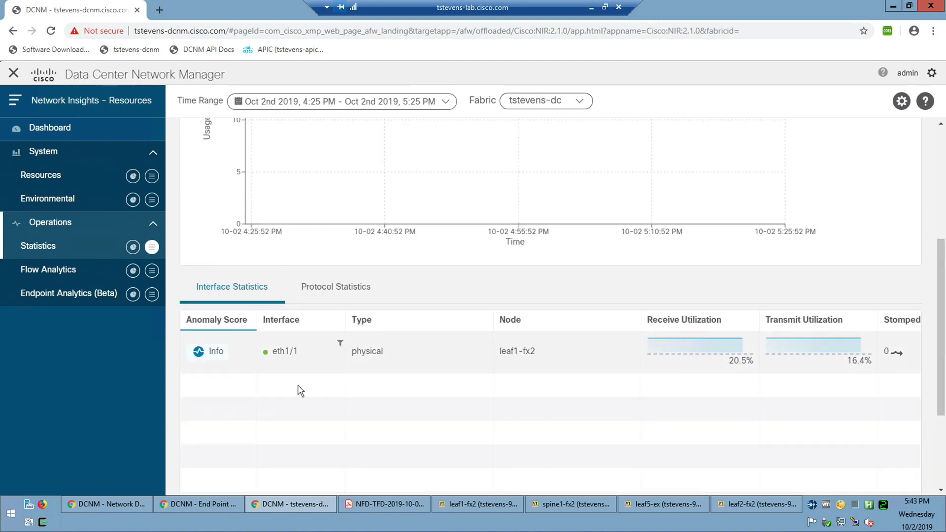
{"action": "left_click", "coordinate": [281, 352]}
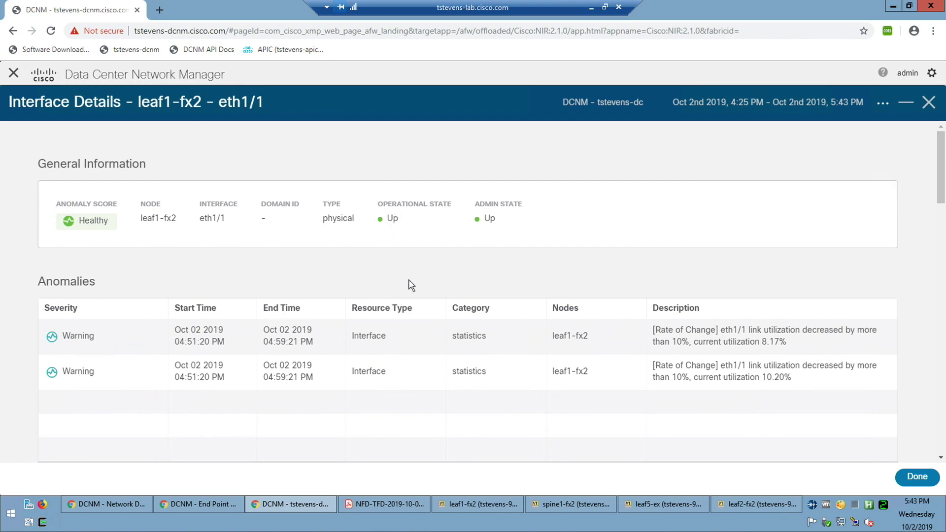
{"action": "scroll", "coordinate": [410, 284], "scroll_direction": "down", "scroll_amount": 5}
{"action": "scroll", "coordinate": [410, 285], "scroll_direction": "down", "scroll_amount": 2}
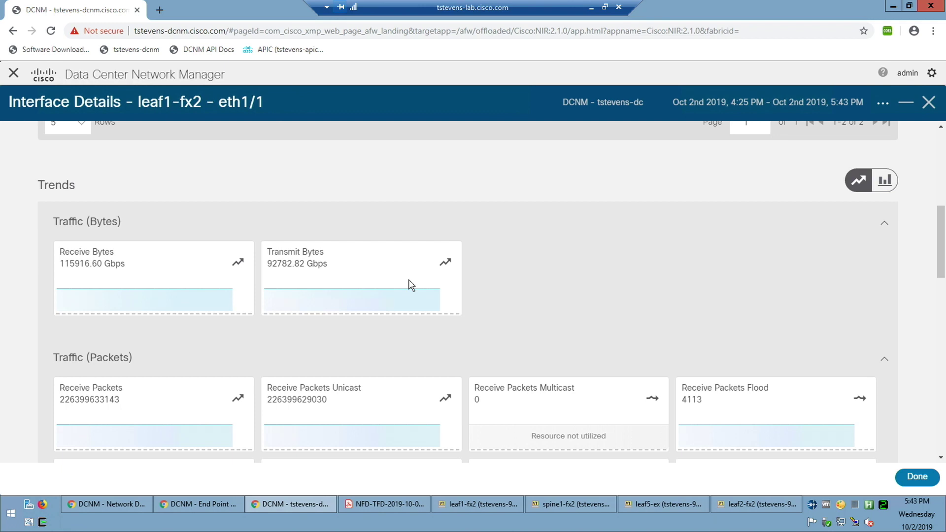
{"action": "scroll", "coordinate": [412, 285], "scroll_direction": "down", "scroll_amount": 1}
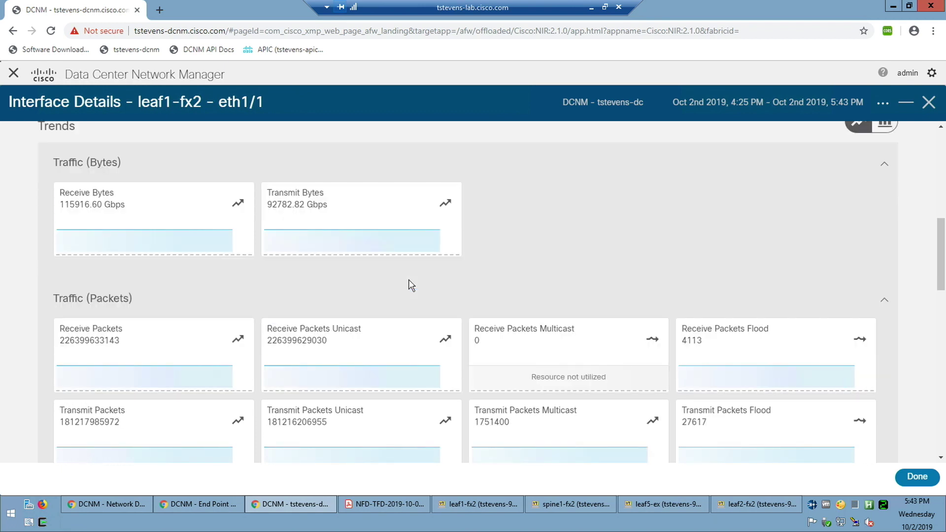
{"action": "scroll", "coordinate": [411, 286], "scroll_direction": "down", "scroll_amount": 1}
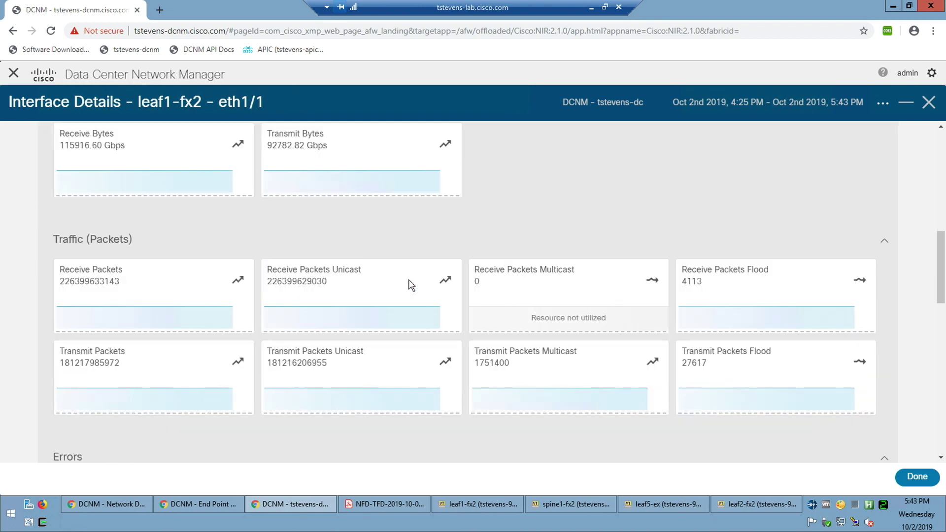
{"action": "scroll", "coordinate": [411, 286], "scroll_direction": "down", "scroll_amount": 1}
{"action": "scroll", "coordinate": [411, 285], "scroll_direction": "down", "scroll_amount": 1}
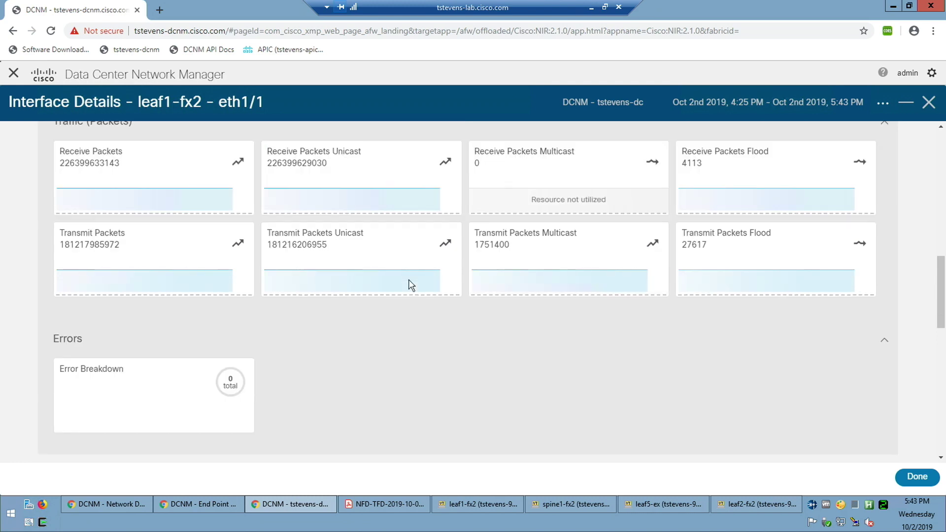
{"action": "scroll", "coordinate": [540, 308], "scroll_direction": "down", "scroll_amount": 10}
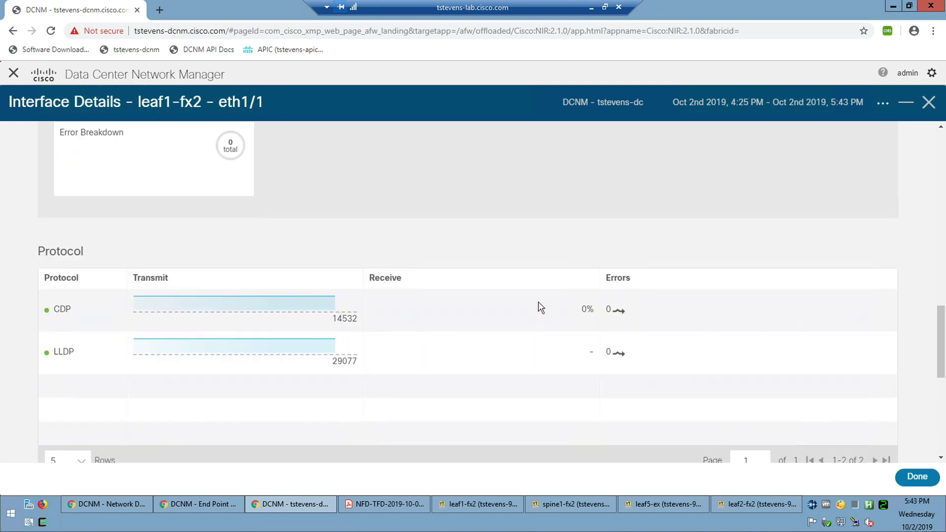
{"action": "scroll", "coordinate": [540, 308], "scroll_direction": "up", "scroll_amount": 15}
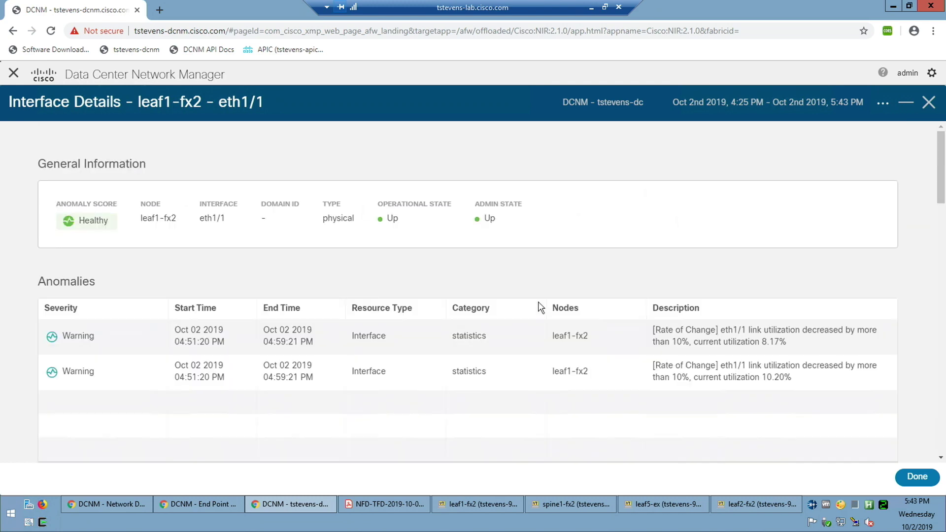
{"action": "left_click", "coordinate": [929, 102]}
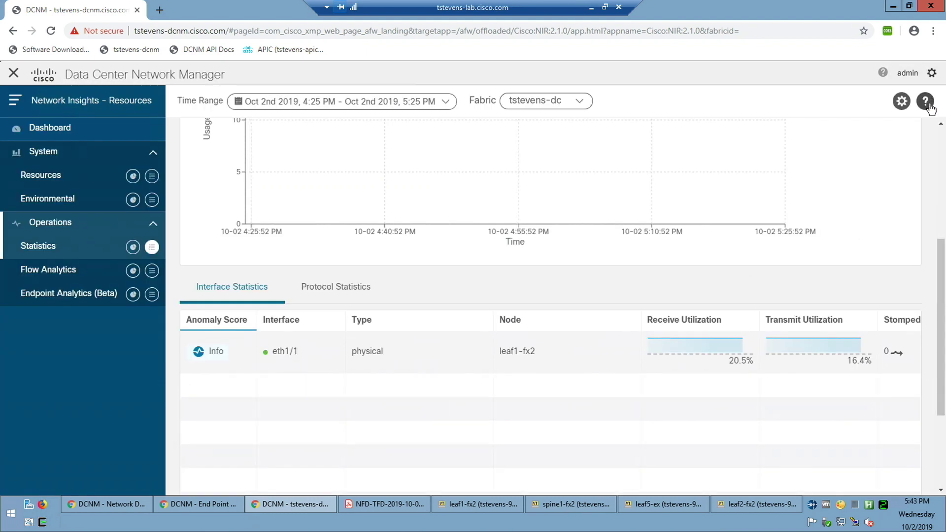
{"action": "scroll", "coordinate": [817, 223], "scroll_direction": "up", "scroll_amount": 5}
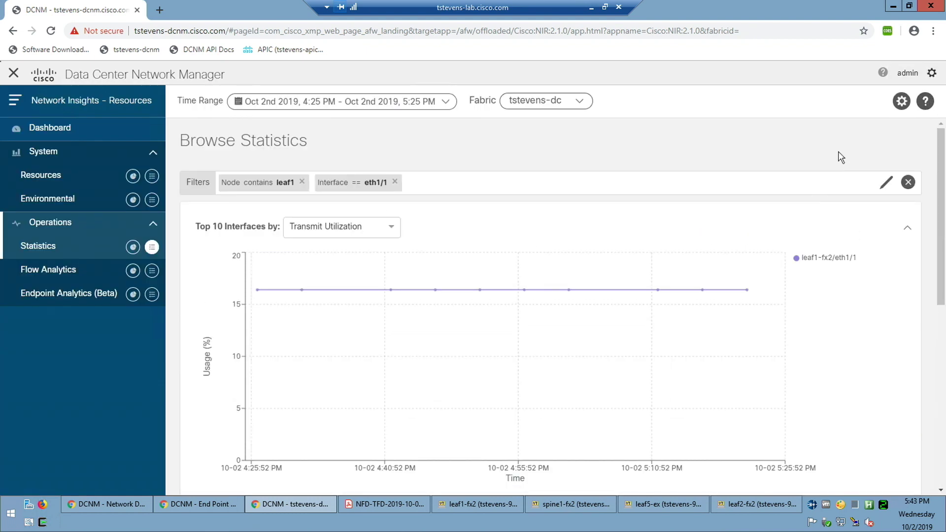
Open the Flow Collection Configuration for fabric tstevens-dc and view the web_traffic1 rule
{"action": "left_click", "coordinate": [901, 101]}
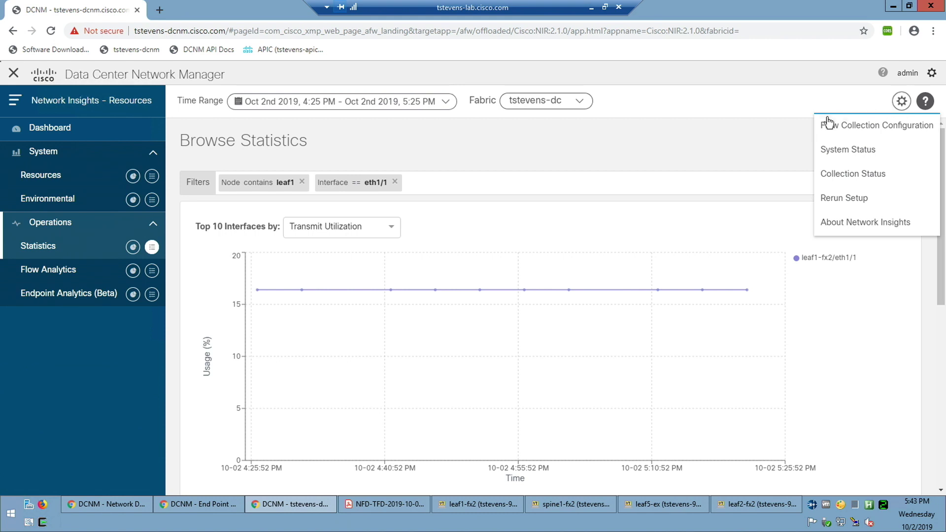
{"action": "left_click", "coordinate": [857, 127]}
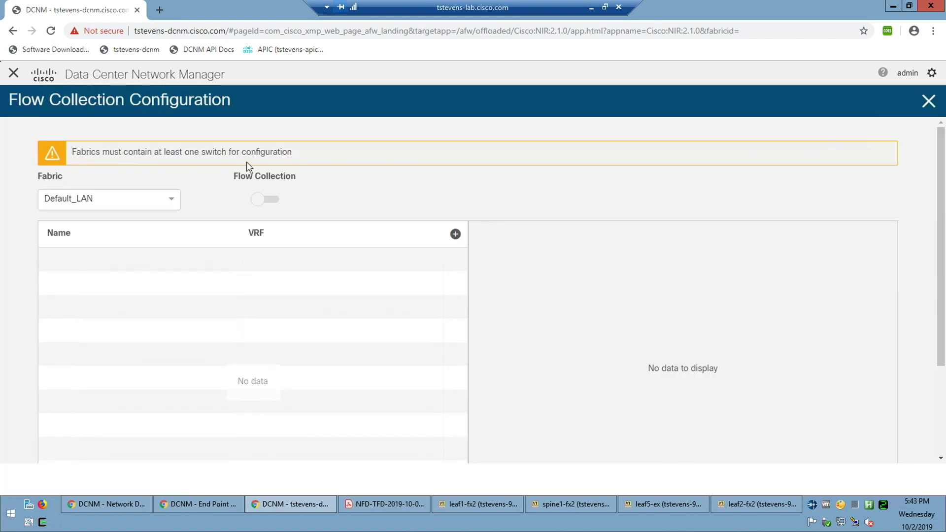
{"action": "left_click", "coordinate": [153, 207]}
{"action": "left_click", "coordinate": [116, 243]}
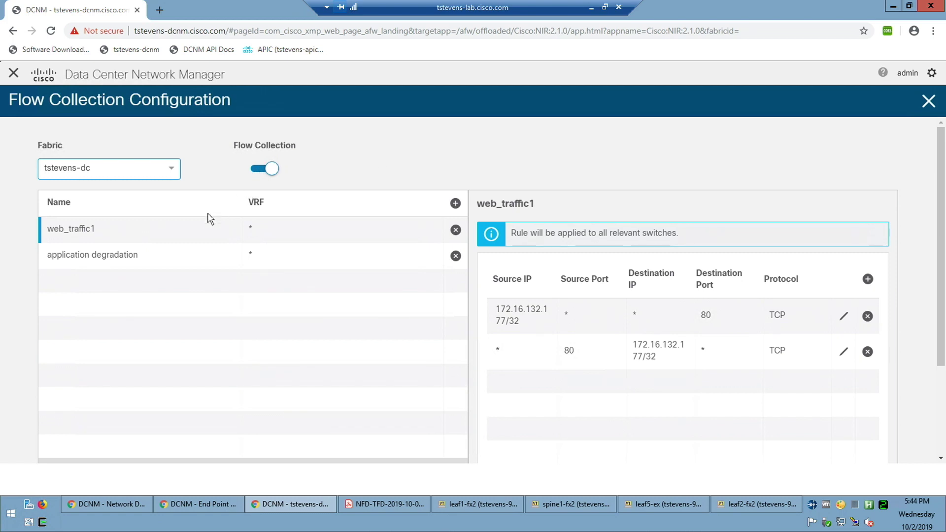
{"action": "left_click", "coordinate": [107, 230]}
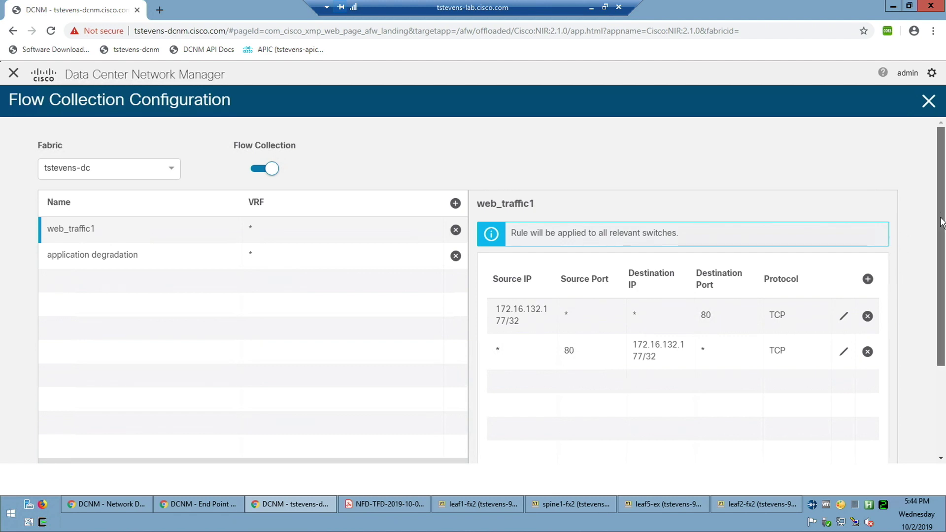
Close the flow collection configuration and open the Flow Analytics browse list
{"action": "scroll", "coordinate": [938, 235], "scroll_direction": "down", "scroll_amount": 1}
{"action": "scroll", "coordinate": [941, 245], "scroll_direction": "up", "scroll_amount": 1}
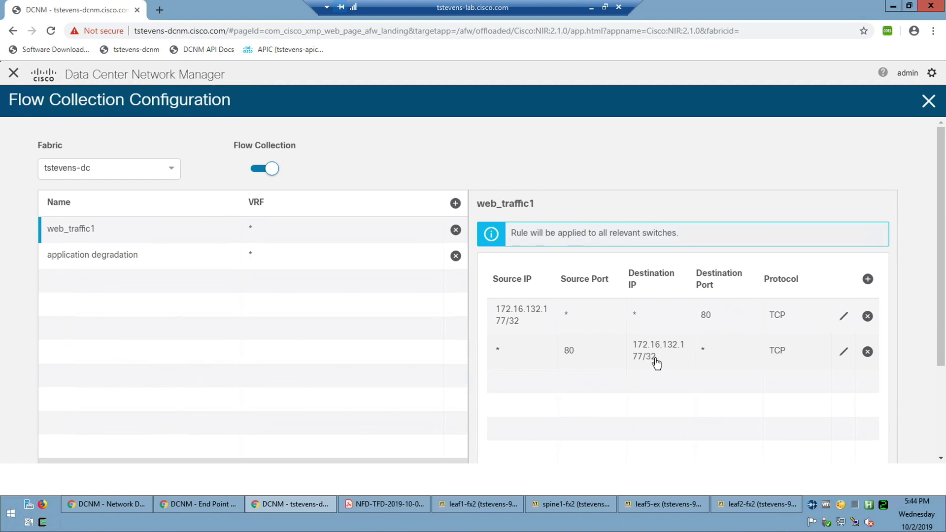
{"action": "left_click", "coordinate": [926, 100]}
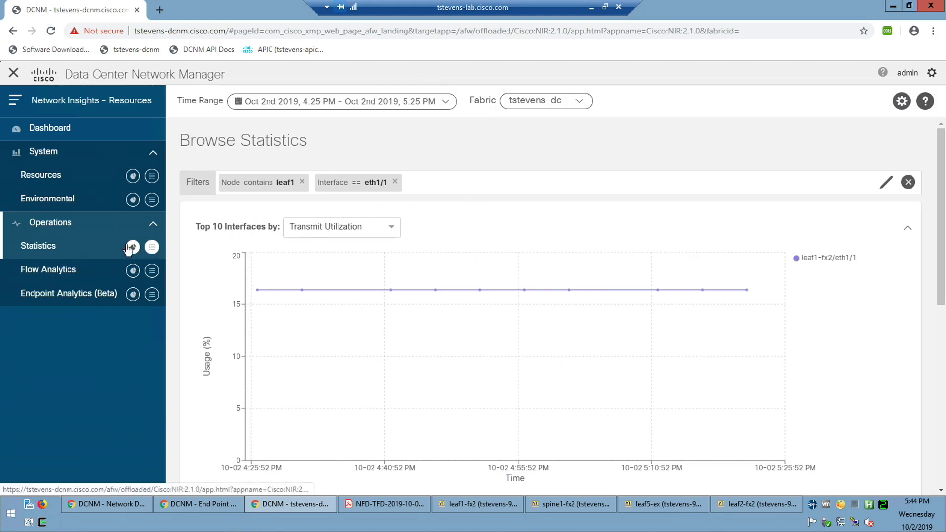
{"action": "left_click", "coordinate": [152, 272]}
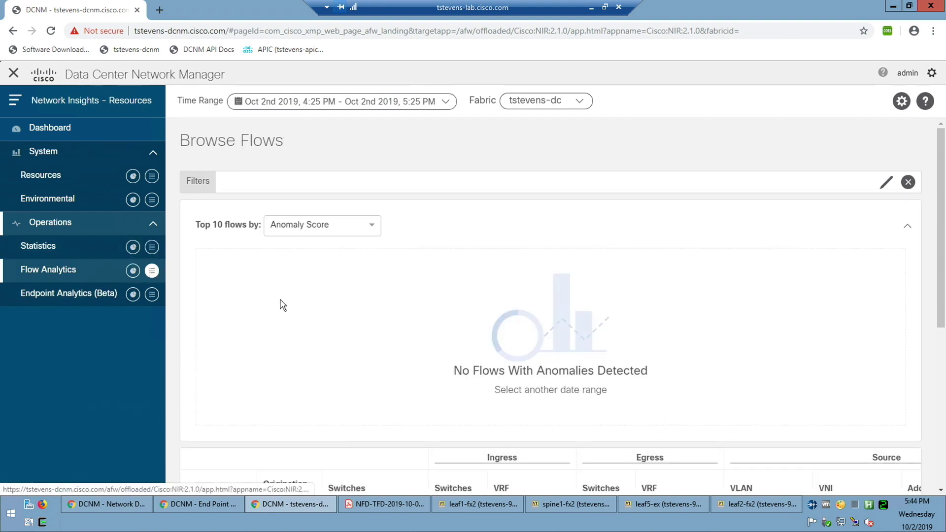
Filter the flows by Source Address == 172.16.132.177/32
{"action": "left_click", "coordinate": [248, 180]}
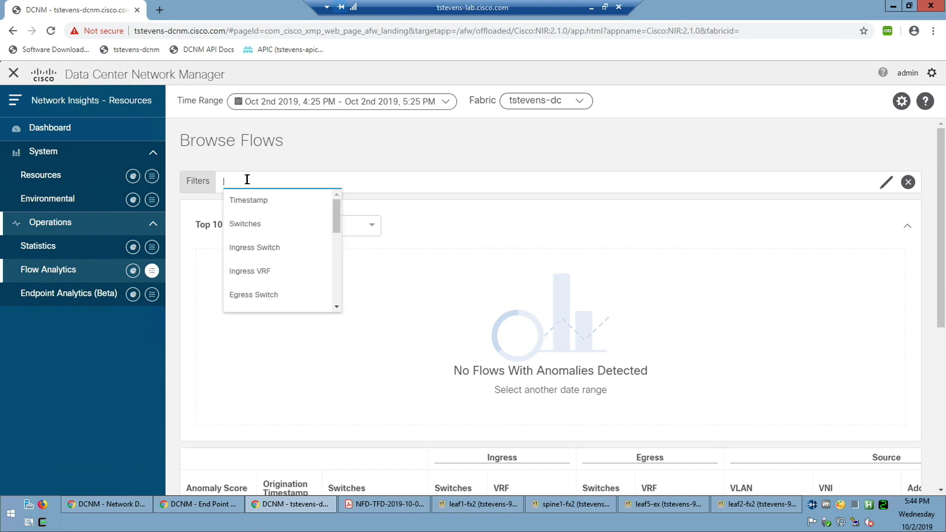
{"action": "type", "text": "source"}
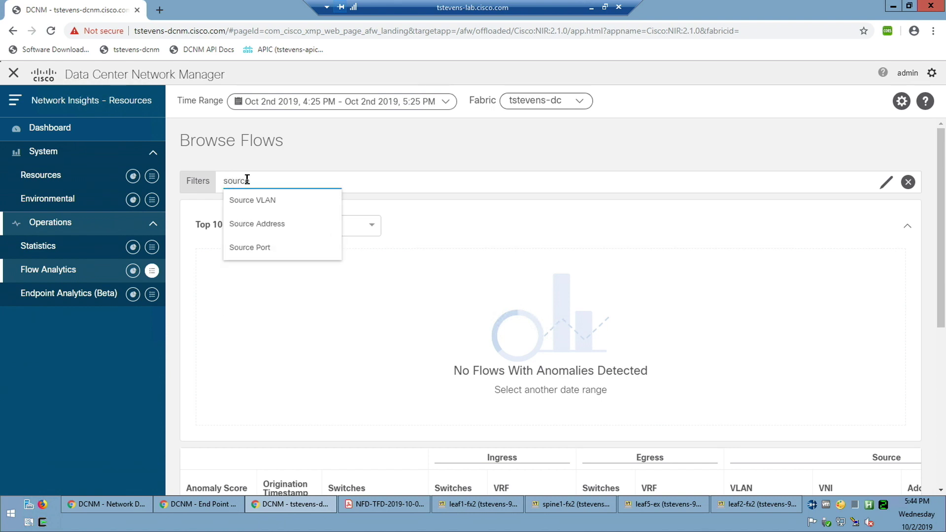
{"action": "key", "text": "Return"}
{"action": "key", "text": "BackSpace"}
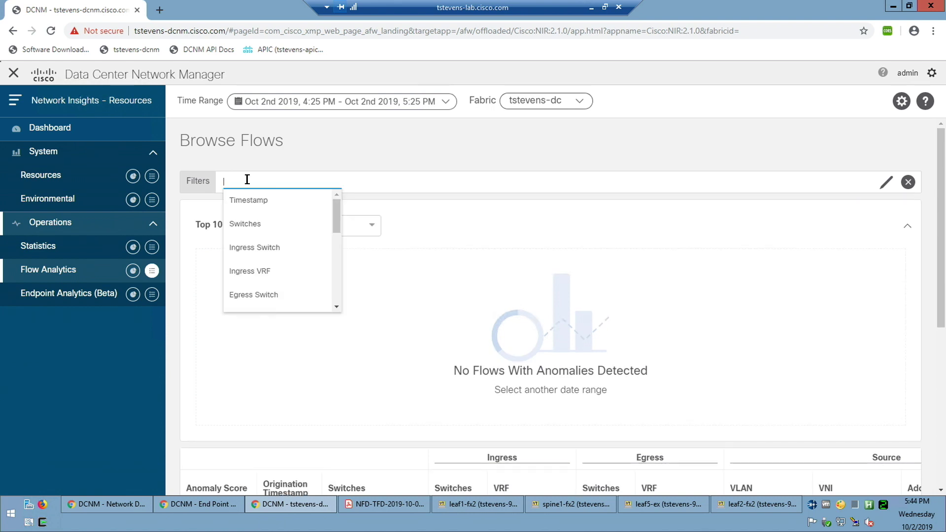
{"action": "type", "text": "sourc"}
{"action": "key", "text": "Down"}
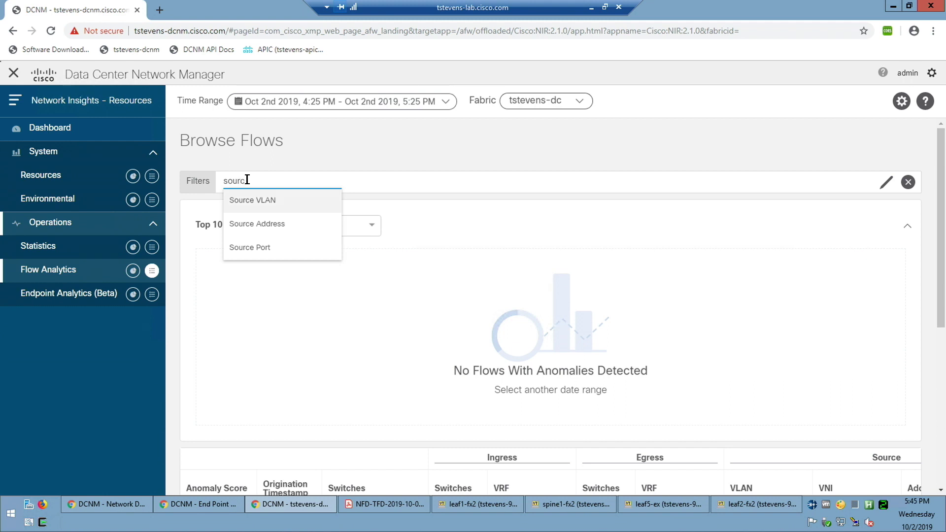
{"action": "key", "text": "Down"}
{"action": "key", "text": "Return"}
{"action": "key", "text": "Return"}
{"action": "type", "text": "172.16.132.177"}
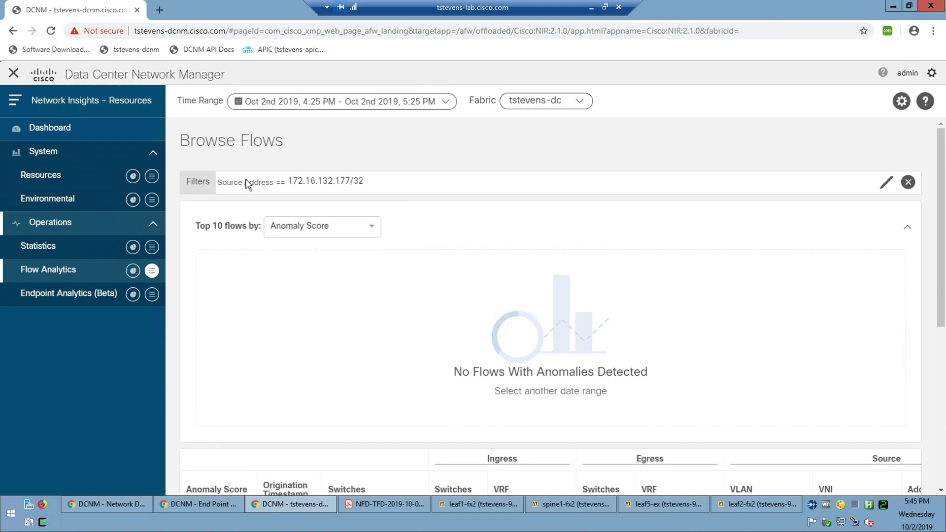
{"action": "key", "text": "Return"}
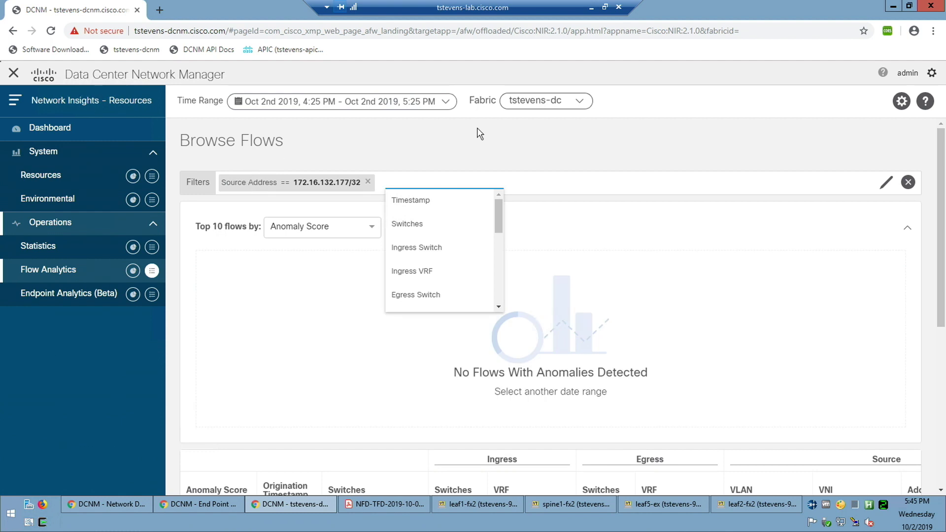
Set the time range of the flow list to the last 15 minutes and apply it
{"action": "scroll", "coordinate": [479, 134], "scroll_direction": "down", "scroll_amount": 6}
{"action": "scroll", "coordinate": [479, 133], "scroll_direction": "up", "scroll_amount": 6}
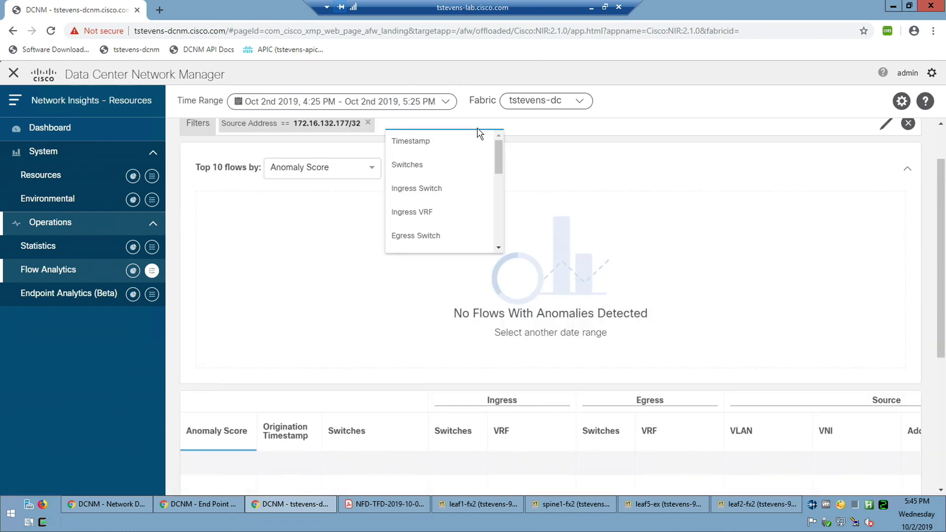
{"action": "left_click", "coordinate": [296, 101]}
{"action": "left_click", "coordinate": [247, 134]}
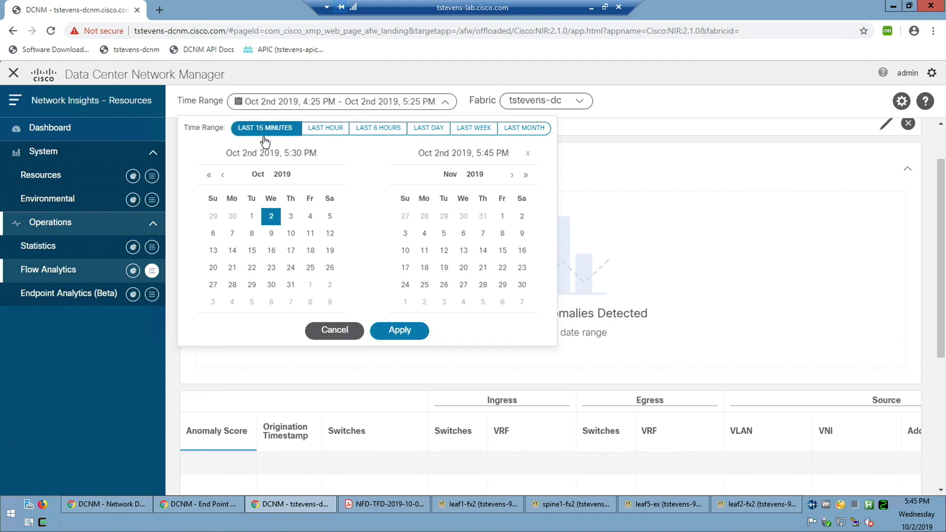
{"action": "left_click", "coordinate": [394, 331]}
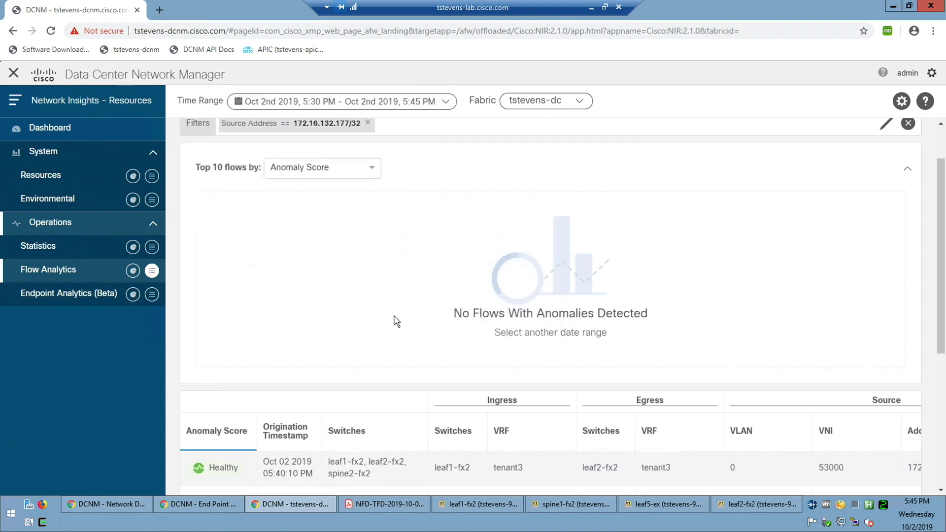
Open the flow from leaf1-fx2 to leaf2-fx2 and examine its expanded general information, path summary, latency, burst and traffic charts
{"action": "scroll", "coordinate": [354, 308], "scroll_direction": "down", "scroll_amount": 3}
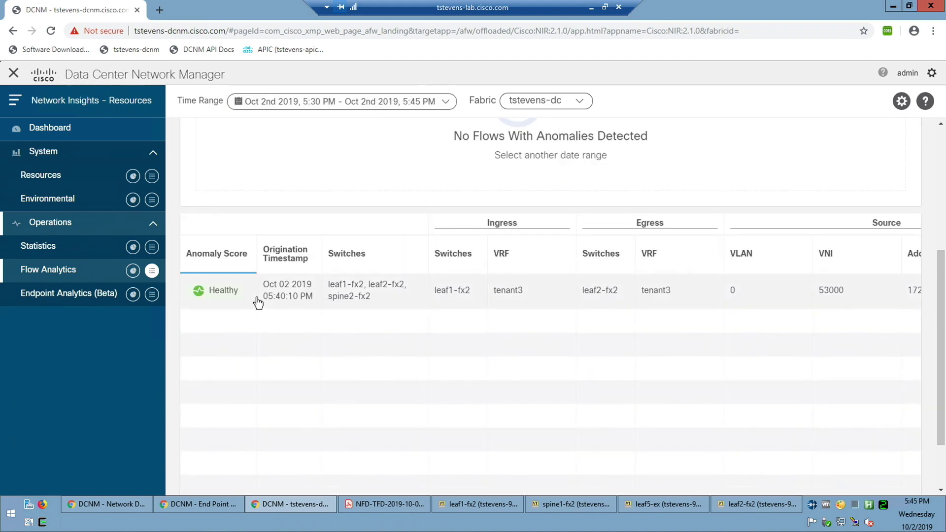
{"action": "left_click", "coordinate": [230, 298]}
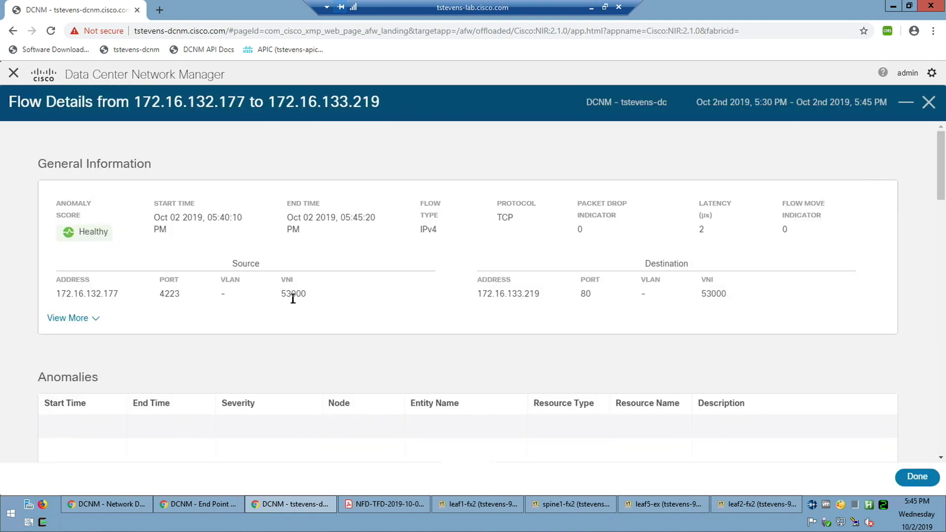
{"action": "left_click", "coordinate": [88, 325]}
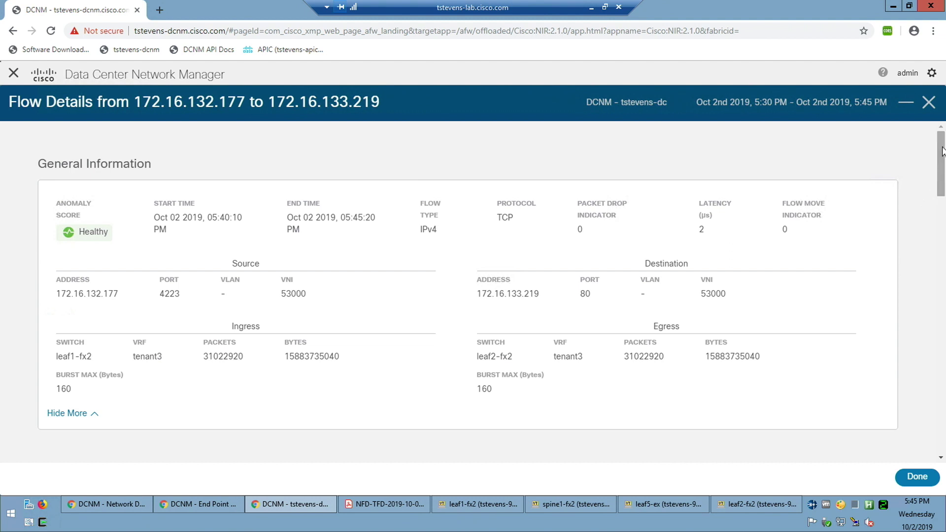
{"action": "left_click_drag", "start_coordinate": [942, 156], "coordinate": [943, 255]}
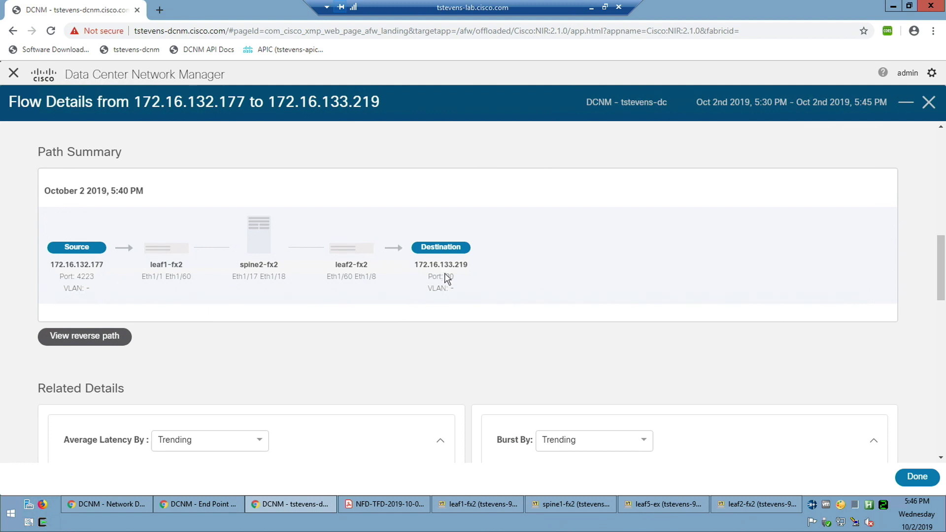
{"action": "scroll", "coordinate": [295, 297], "scroll_direction": "down", "scroll_amount": 2}
{"action": "scroll", "coordinate": [295, 297], "scroll_direction": "down", "scroll_amount": 2}
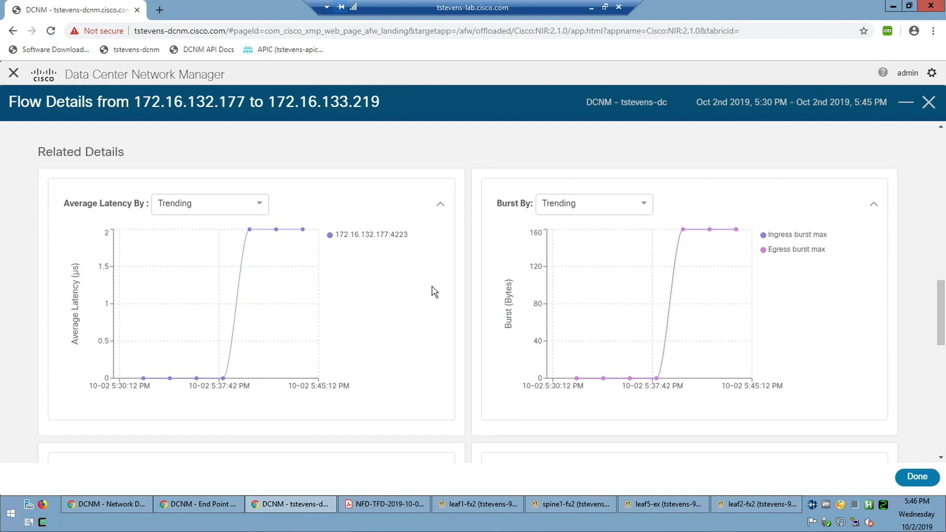
{"action": "scroll", "coordinate": [434, 292], "scroll_direction": "down", "scroll_amount": 5}
{"action": "scroll", "coordinate": [434, 292], "scroll_direction": "down", "scroll_amount": 3}
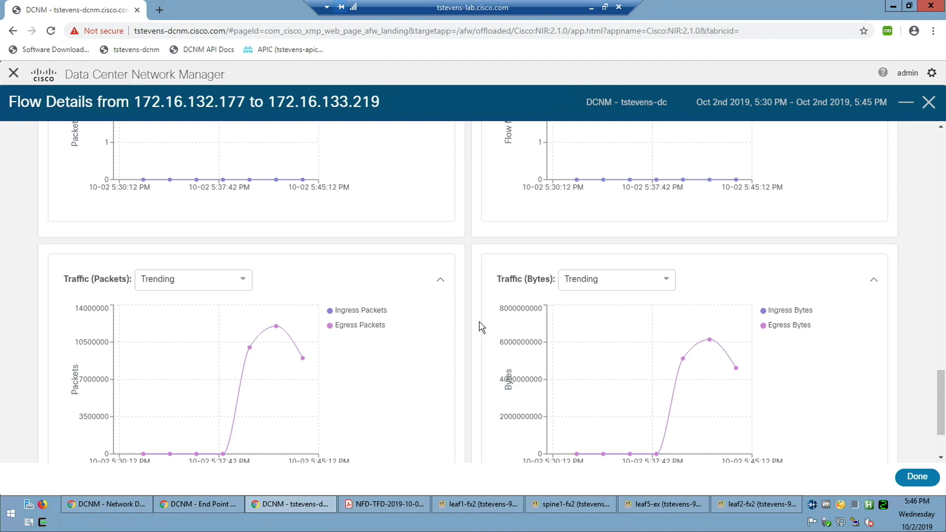
{"action": "scroll", "coordinate": [481, 327], "scroll_direction": "up", "scroll_amount": 8}
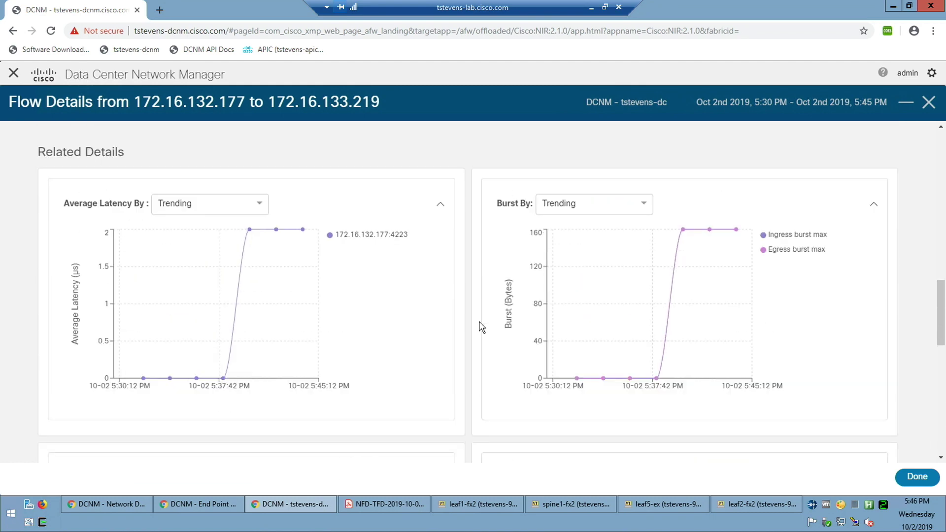
Show the reverse path of the flow from 172.16.132.177 to 172.16.133.219, and close the flow details
{"action": "scroll", "coordinate": [481, 326], "scroll_direction": "up", "scroll_amount": 4}
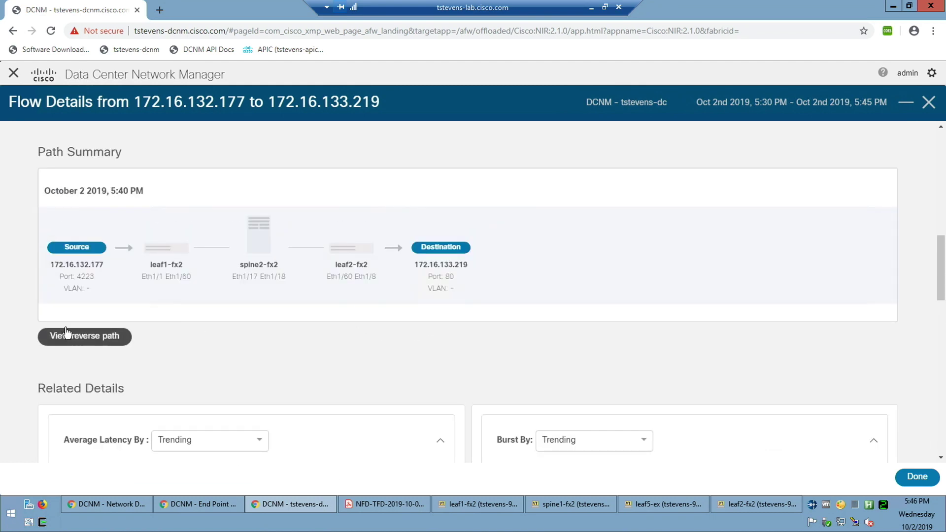
{"action": "left_click", "coordinate": [86, 337]}
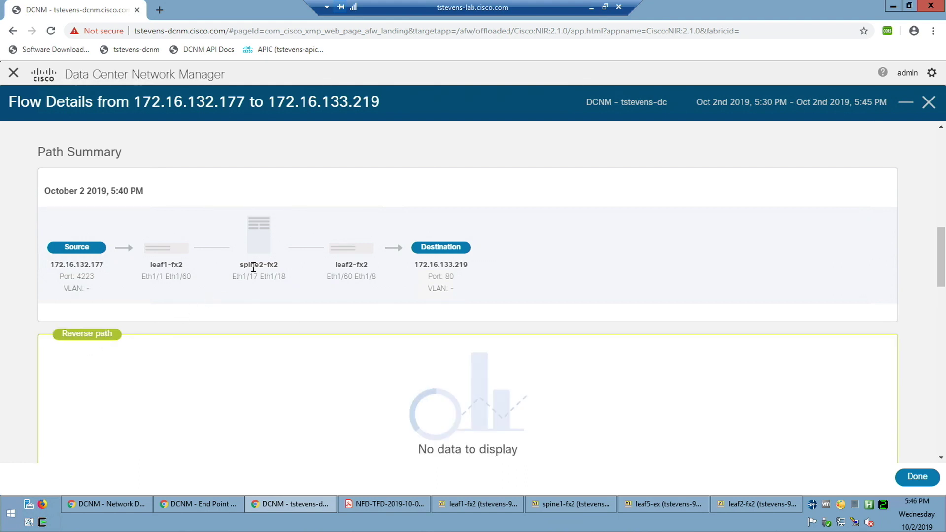
{"action": "left_click", "coordinate": [931, 104]}
{"action": "scroll", "coordinate": [353, 211], "scroll_direction": "up", "scroll_amount": 5}
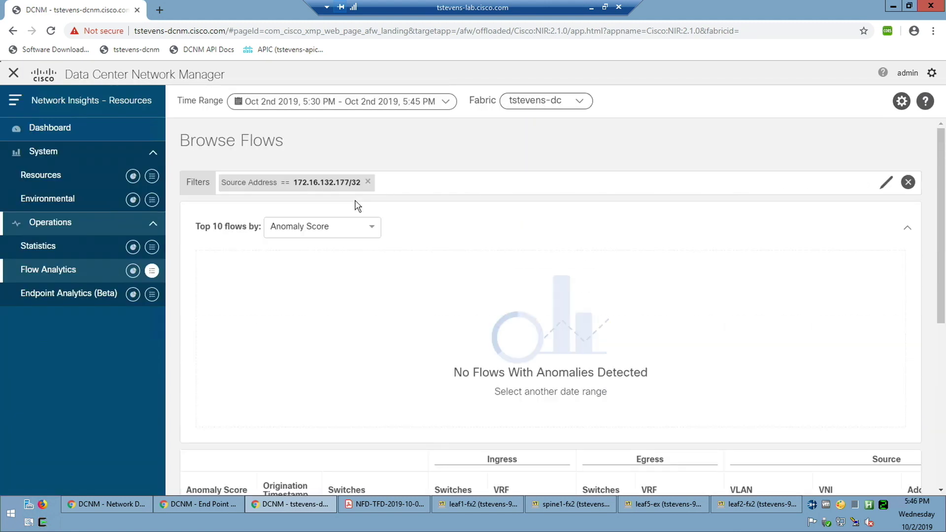
Replace the source address filter with Destination Address == 172.16.132.177
{"action": "left_click", "coordinate": [368, 182]}
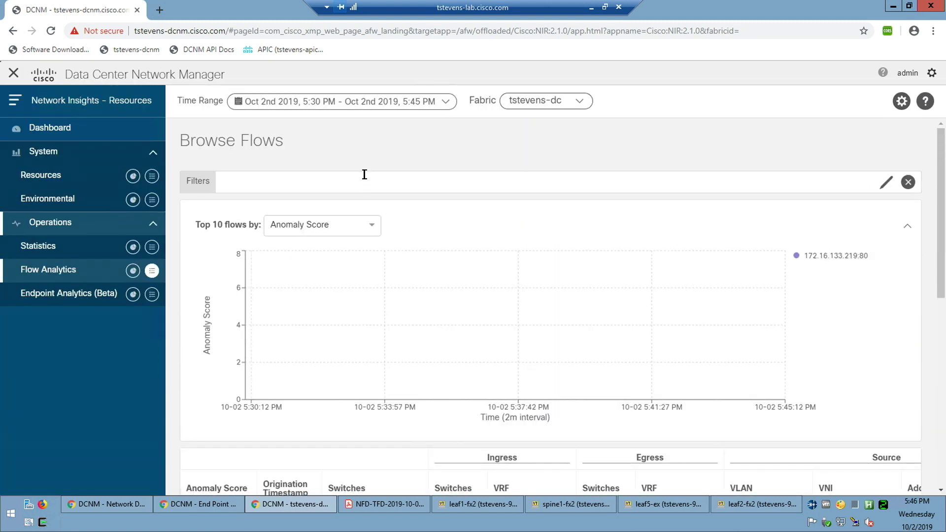
{"action": "left_click", "coordinate": [360, 181]}
{"action": "type", "text": "dres"}
{"action": "key", "text": "Down"}
{"action": "key", "text": "Down"}
{"action": "key", "text": "Return"}
{"action": "key", "text": "Return"}
{"action": "type", "text": "172.16.132.177"}
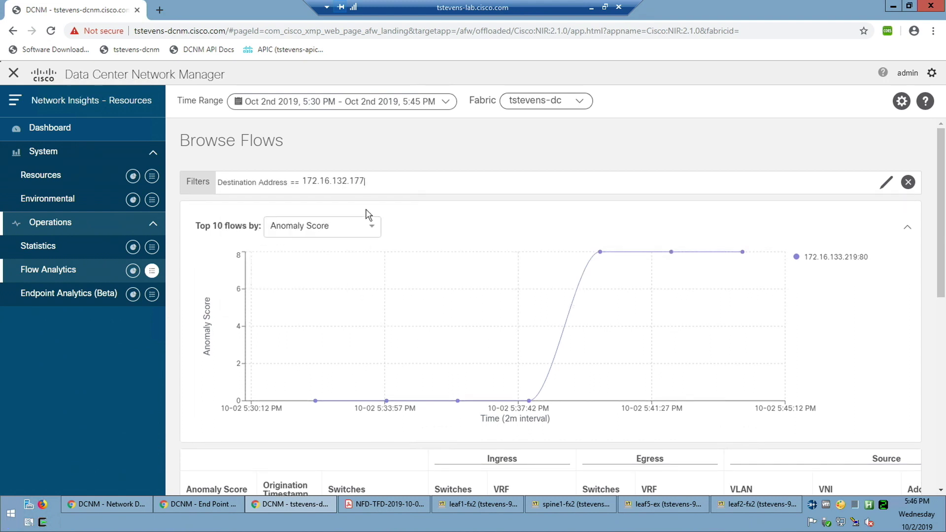
{"action": "key", "text": "Return"}
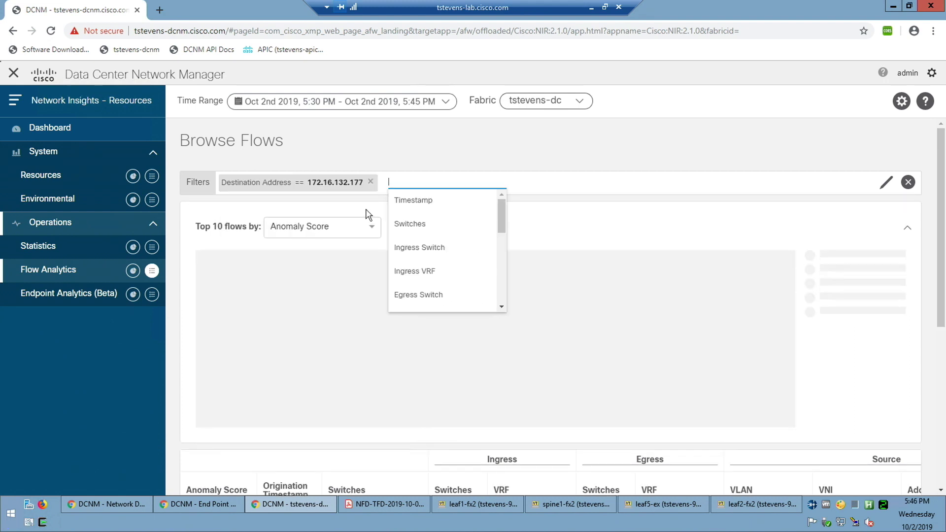
Open the details of the filtered return flow, expand its general information and highlight the packet drop indicator value
{"action": "scroll", "coordinate": [619, 167], "scroll_direction": "down", "scroll_amount": 3}
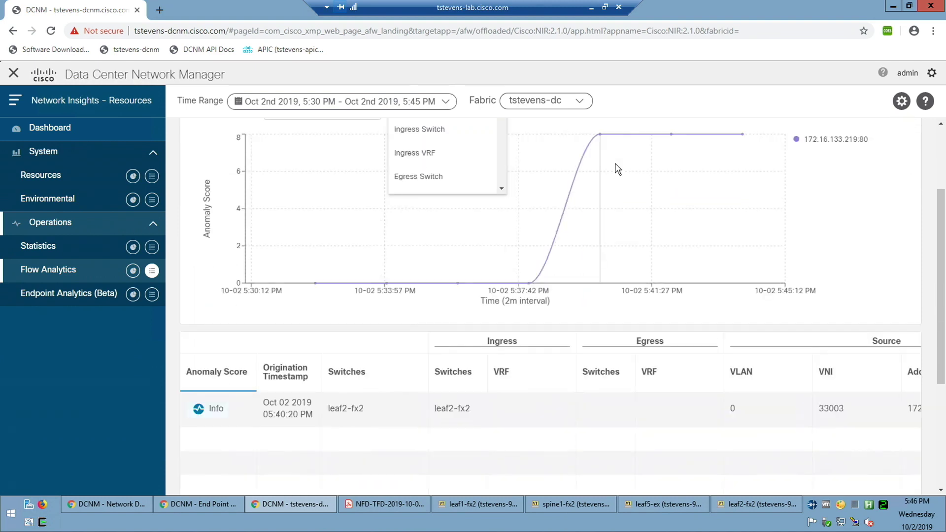
{"action": "left_click", "coordinate": [271, 356]}
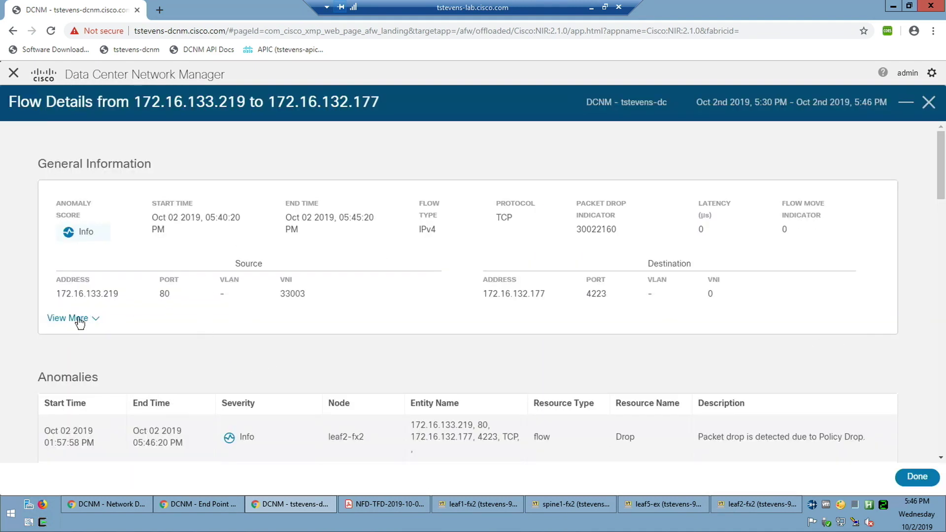
{"action": "left_click", "coordinate": [89, 321]}
{"action": "double_click", "coordinate": [597, 230]}
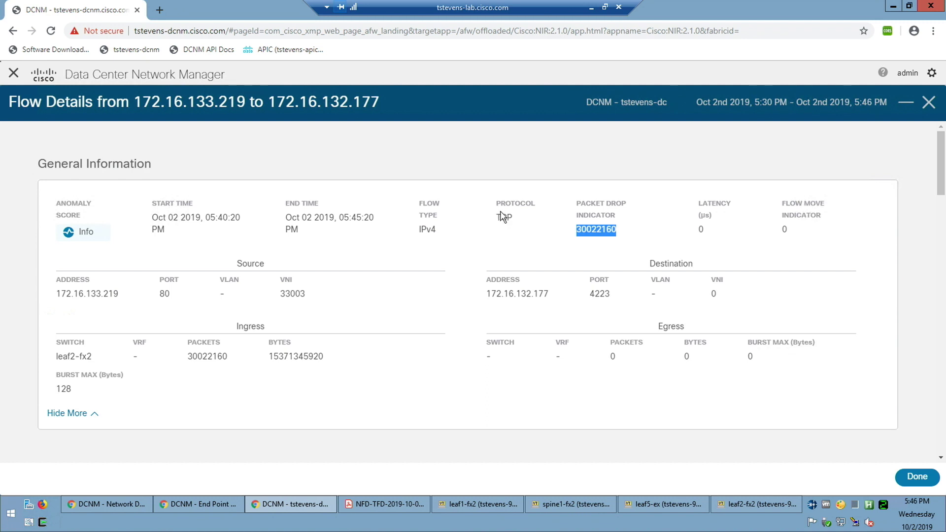
Examine the return flow's anomalies, the drop marker on leaf2-fx2 in the path summary, and the related detail charts
{"action": "scroll", "coordinate": [397, 244], "scroll_direction": "down", "scroll_amount": 3}
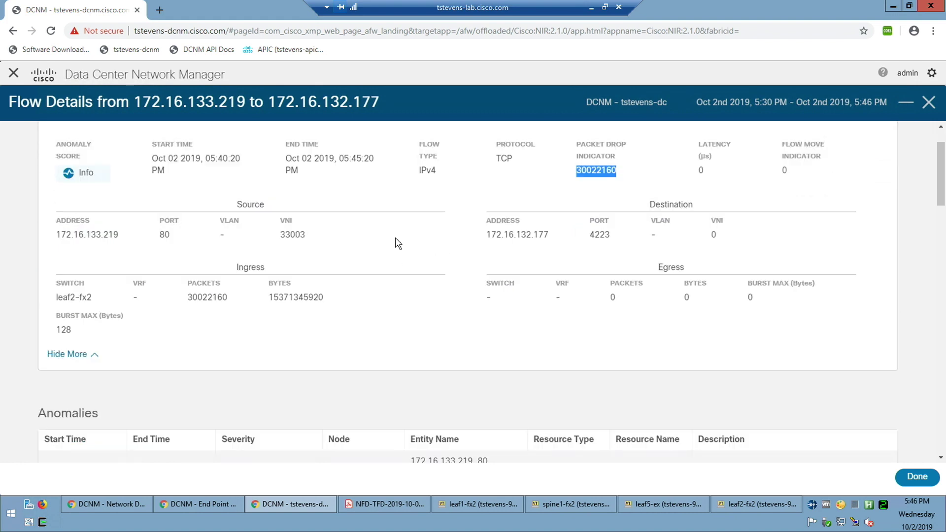
{"action": "scroll", "coordinate": [396, 244], "scroll_direction": "down", "scroll_amount": 1}
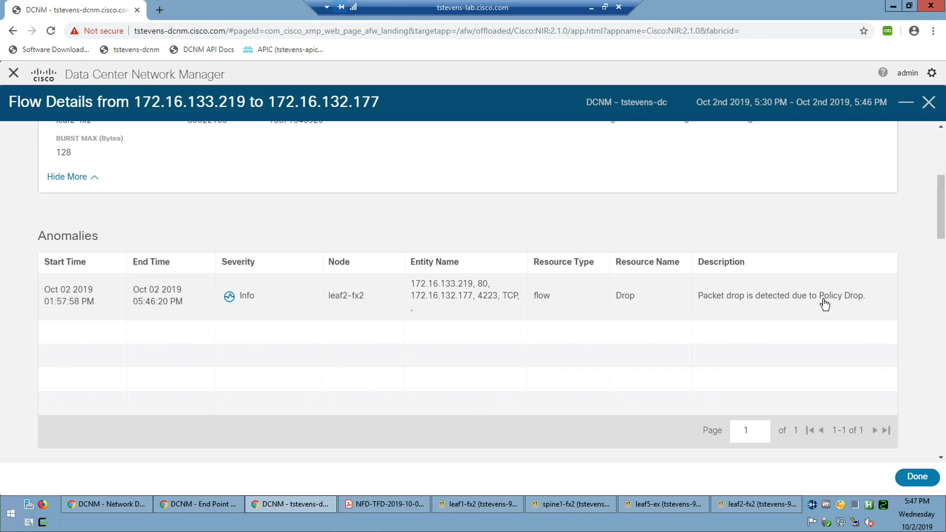
{"action": "scroll", "coordinate": [824, 304], "scroll_direction": "down", "scroll_amount": 4}
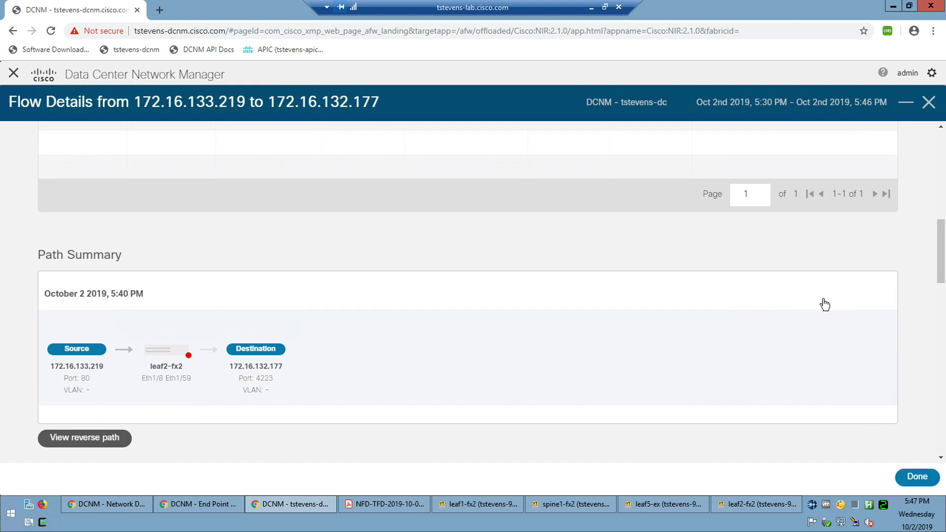
{"action": "scroll", "coordinate": [825, 304], "scroll_direction": "down", "scroll_amount": 1}
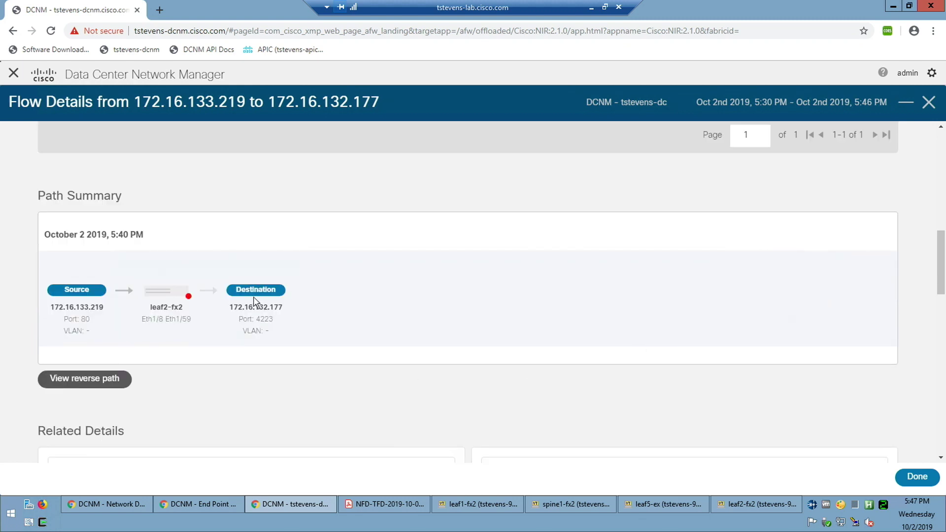
{"action": "mouse_move", "coordinate": [182, 308]}
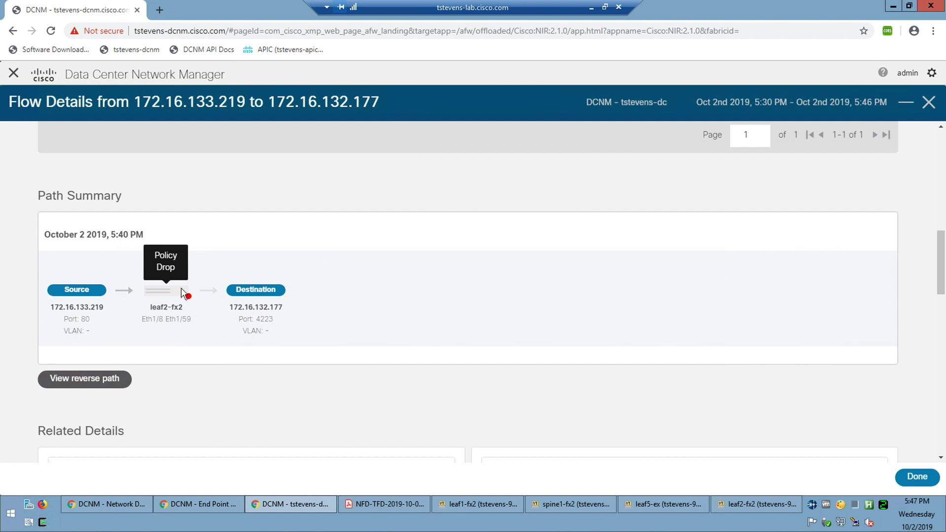
{"action": "scroll", "coordinate": [447, 307], "scroll_direction": "down", "scroll_amount": 1}
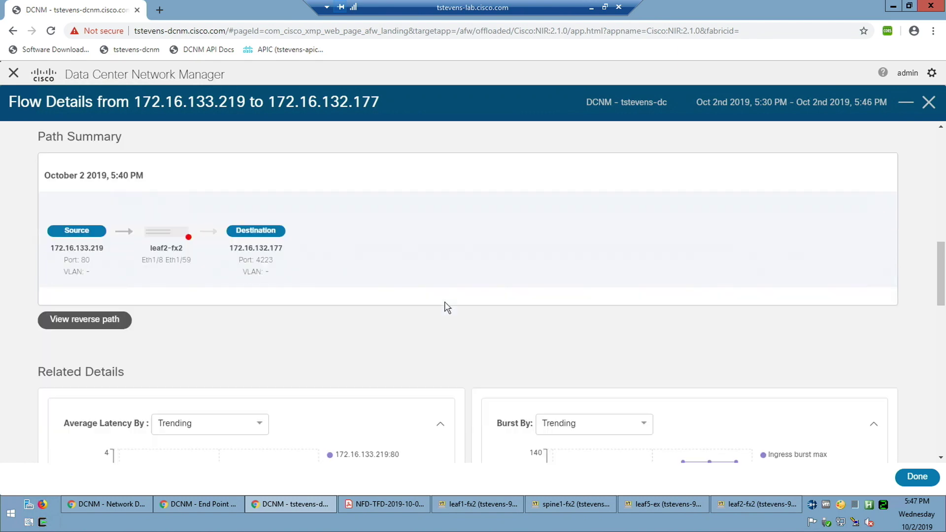
{"action": "scroll", "coordinate": [447, 307], "scroll_direction": "down", "scroll_amount": 12}
{"action": "scroll", "coordinate": [447, 306], "scroll_direction": "up", "scroll_amount": 12}
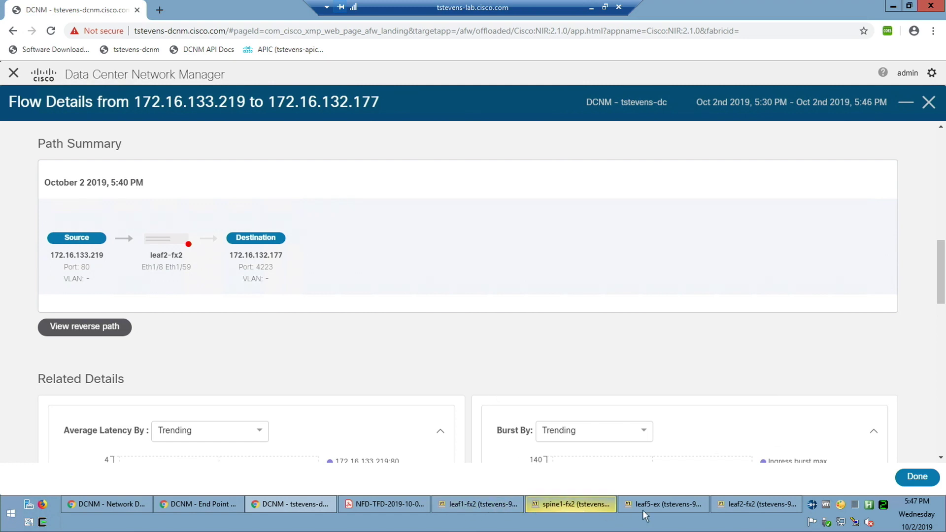
Switch to the leaf2-fx2 Telnet session, run "sh ip acc ACL_DROP" and page through the access list to its end
{"action": "left_click", "coordinate": [749, 504]}
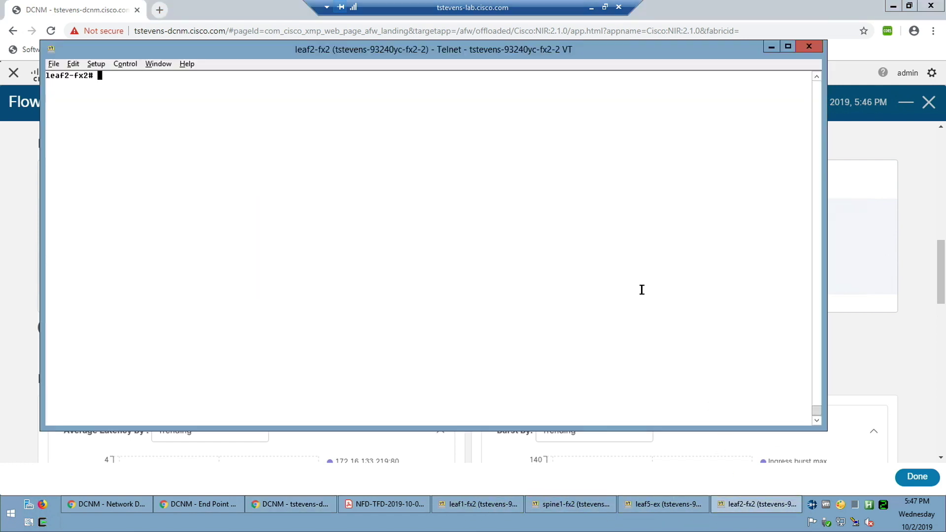
{"action": "type", "text": "sh ip acc ACL"}
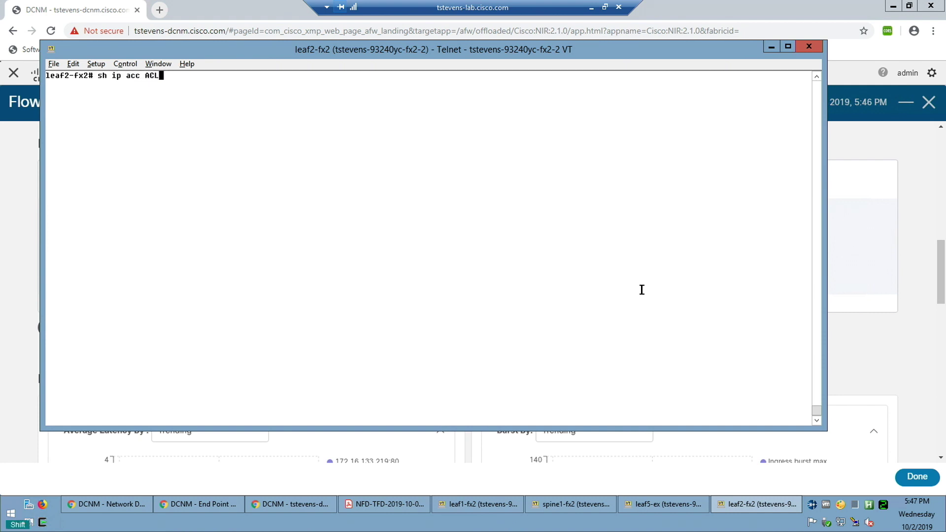
{"action": "type", "text": "_DROP"}
{"action": "key", "text": "Return"}
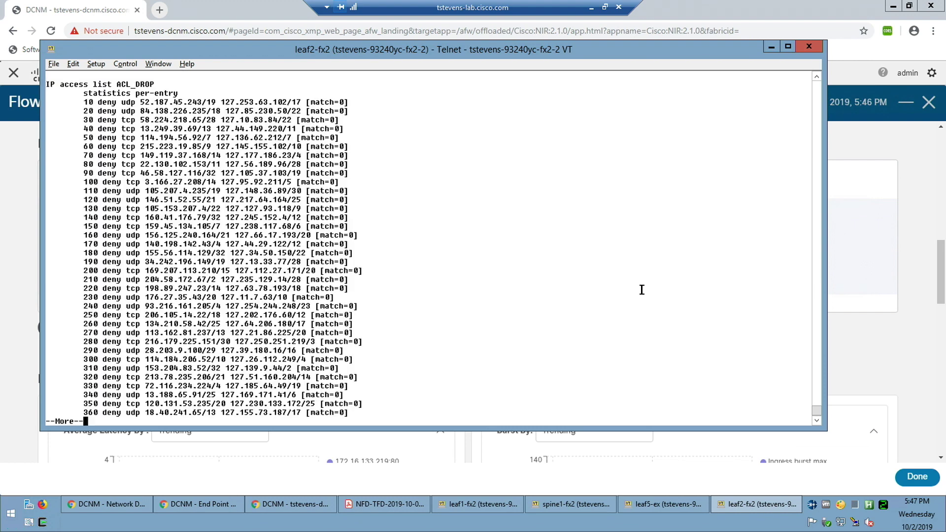
{"action": "key", "text": "space"}
{"action": "key", "text": "space"}
{"action": "key", "text": "space"}
{"action": "key", "text": "space"}
{"action": "key", "text": "space"}
{"action": "key", "text": "space"}
{"action": "key", "text": "space"}
{"action": "key", "text": "space"}
{"action": "key", "text": "space"}
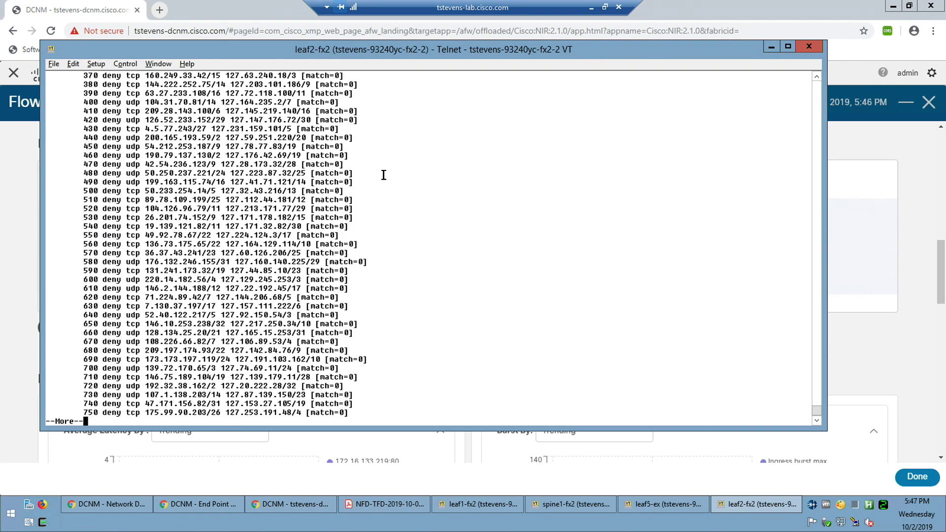
{"action": "key", "text": "space"}
{"action": "key", "text": "space"}
{"action": "key", "text": "space"}
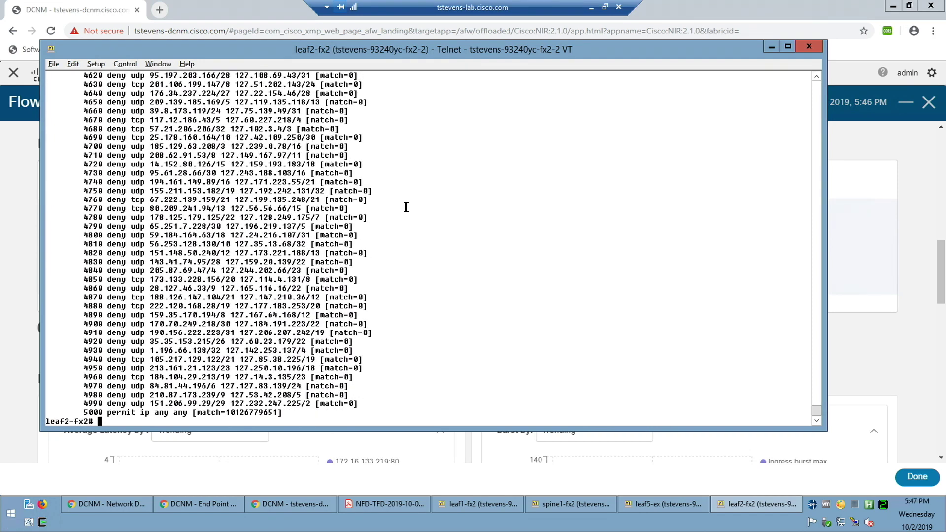
List only the ACL_DROP entries with hits by running "sh ip acc ACL_DROP | egrep -v match=0"
{"action": "type", "text": "sh ip acc ACL_DROP | eg"}
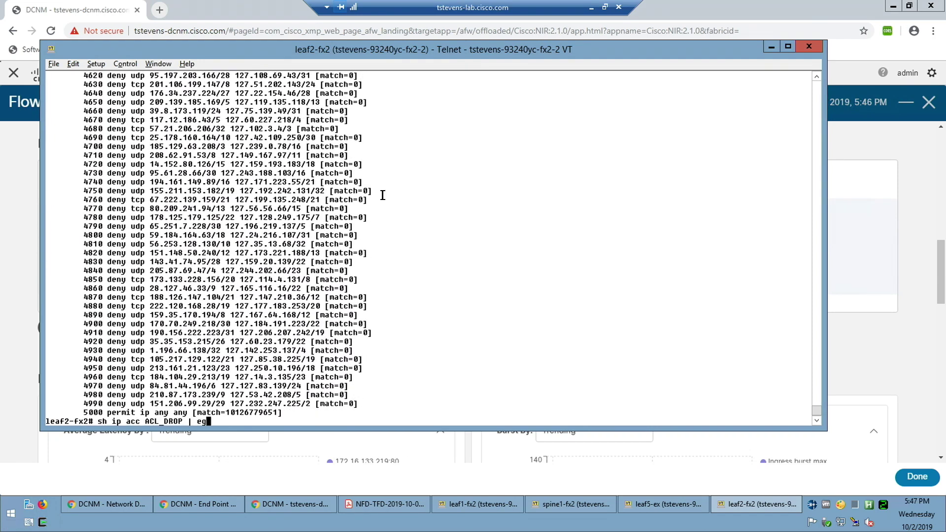
{"action": "type", "text": "rep -v match=0"}
{"action": "key", "text": "Return"}
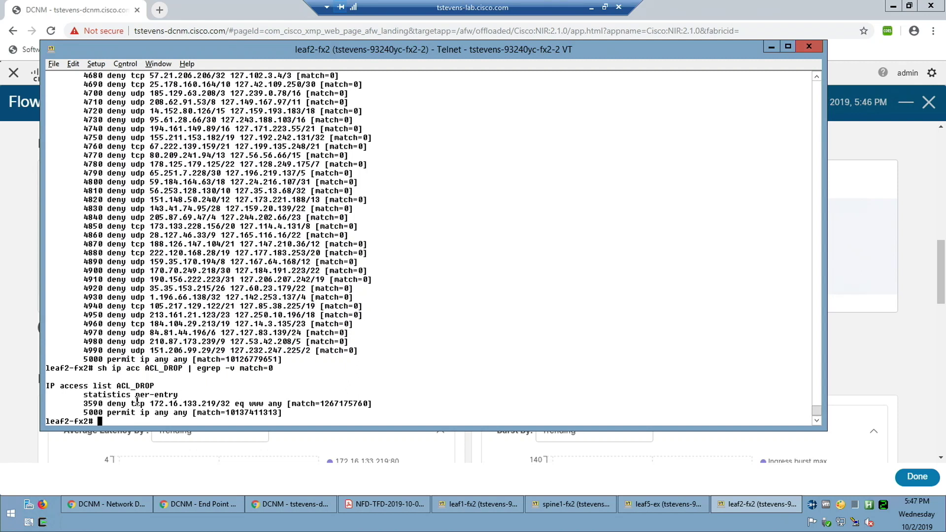
Highlight the deny tcp entry 3590 and its source address in the filtered output, clear the highlight, and return to DCNM's flow details in the browser
{"action": "double_click", "coordinate": [255, 404]}
{"action": "triple_click", "coordinate": [211, 403]}
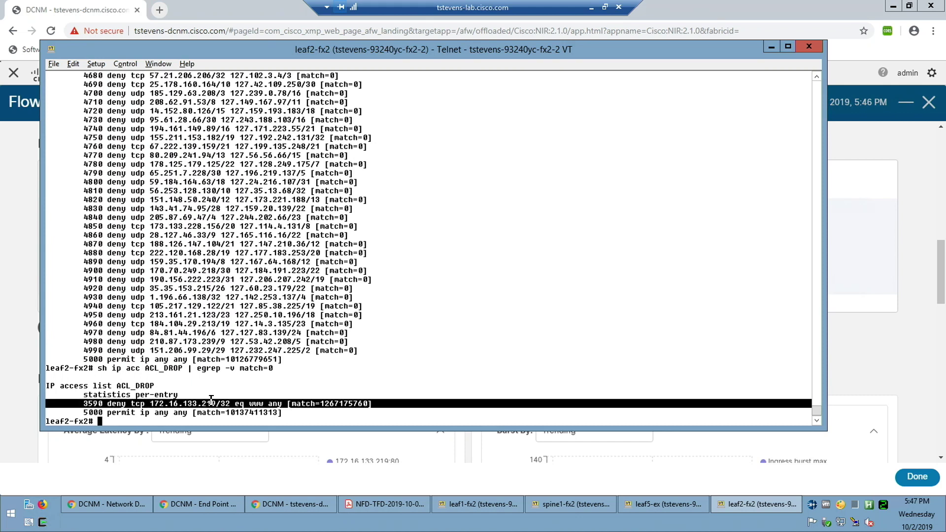
{"action": "double_click", "coordinate": [211, 402]}
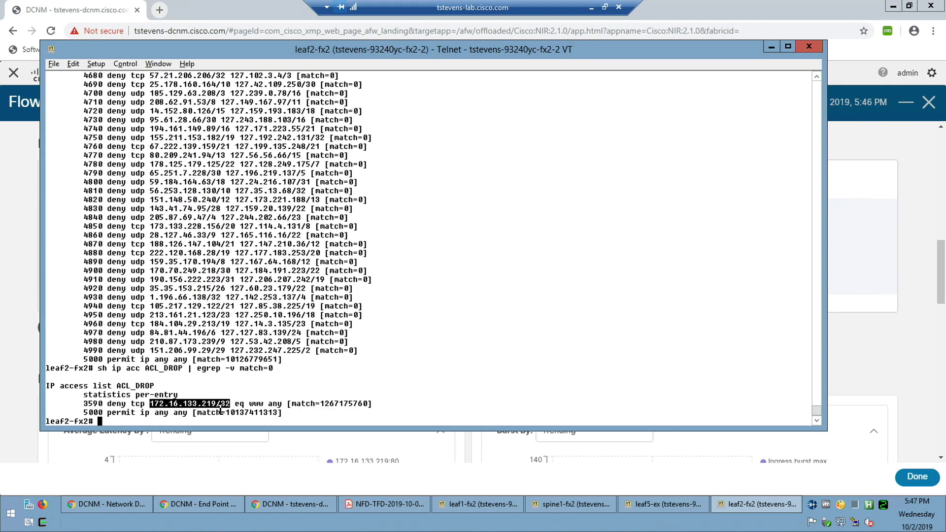
{"action": "triple_click", "coordinate": [381, 405]}
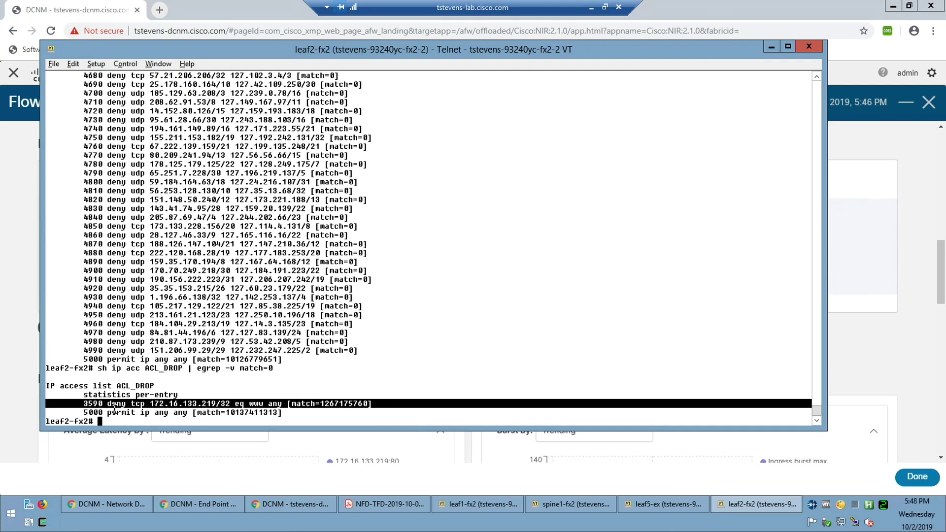
{"action": "left_click", "coordinate": [224, 371]}
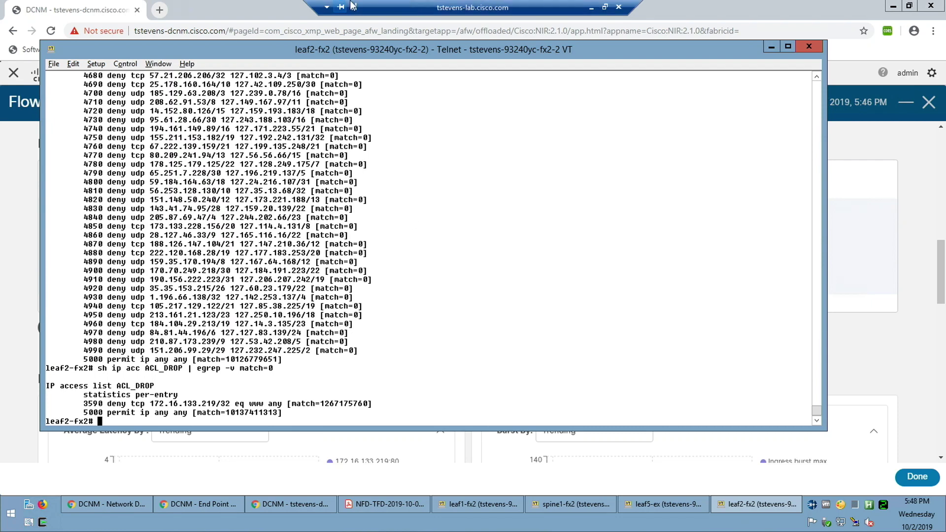
{"action": "left_click", "coordinate": [203, 9]}
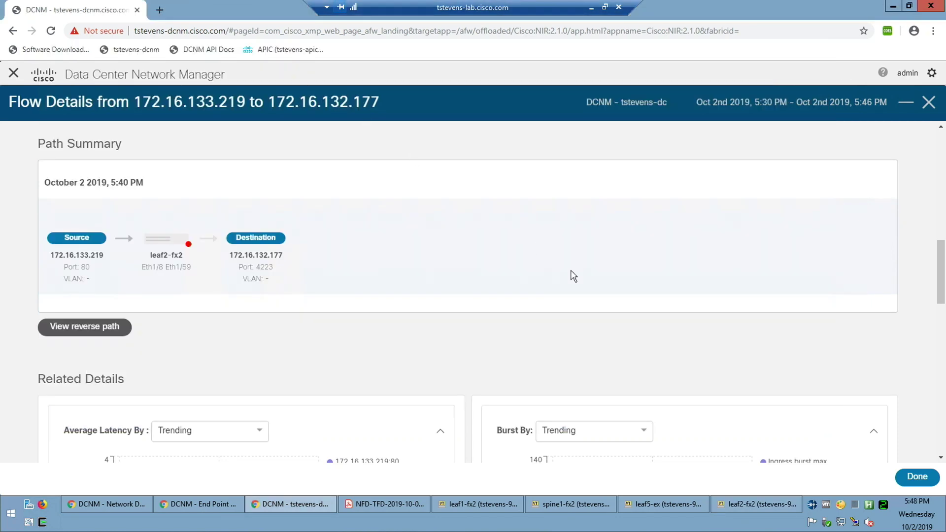